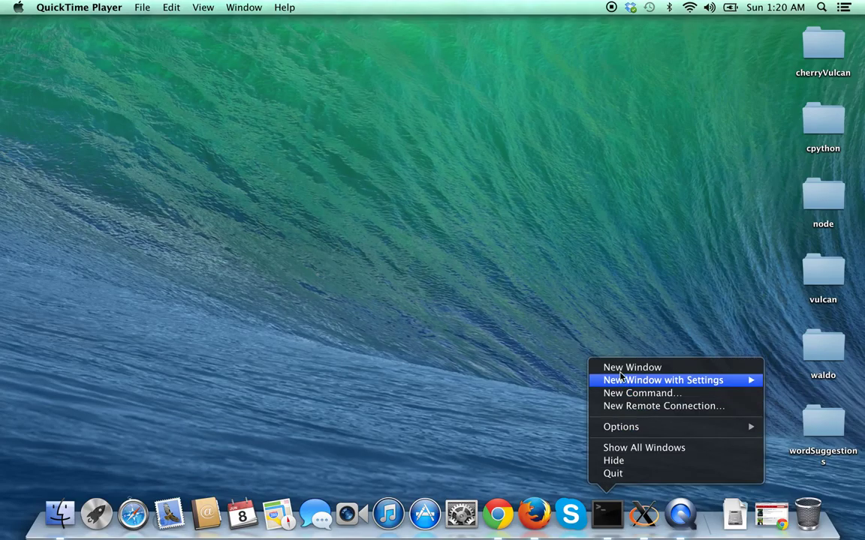
# Open a new Terminal window and place it at the upper left of the screen.
pyautogui.click(561, 334)
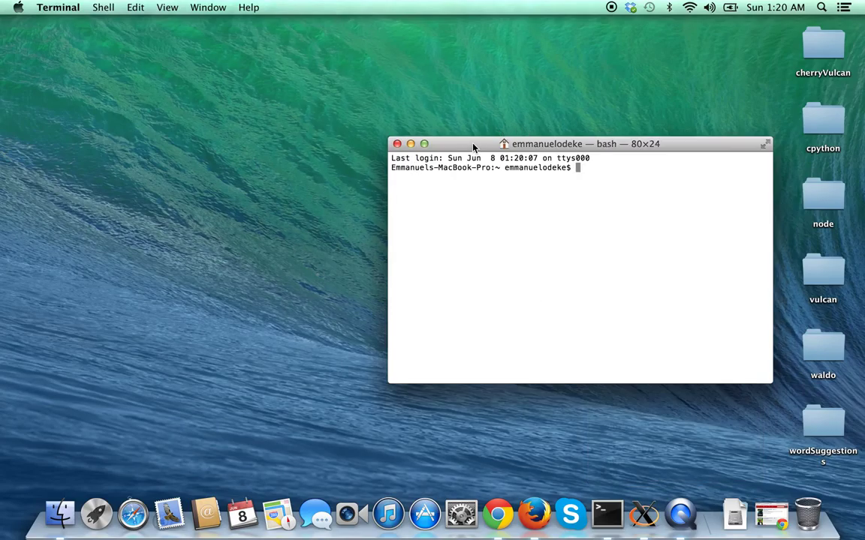
pyautogui.moveTo(473, 144); pyautogui.dragTo(141, 98)
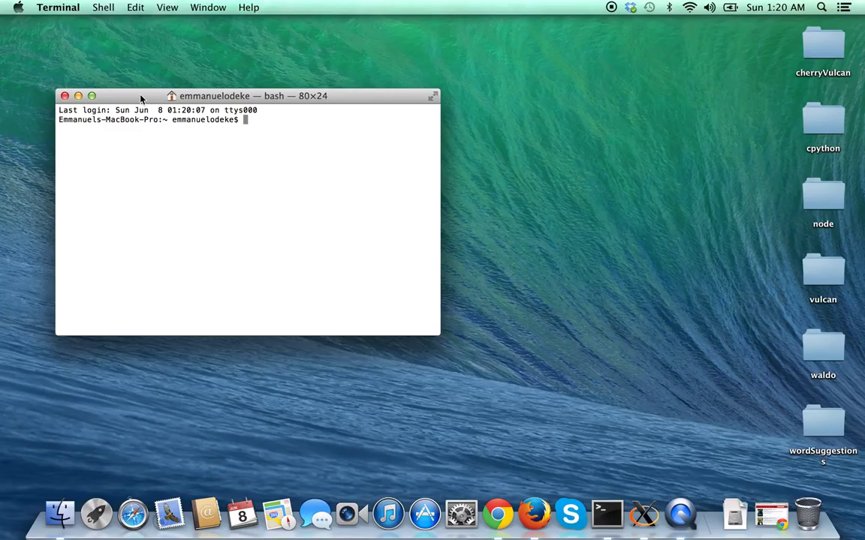
pyautogui.write('git clone git')
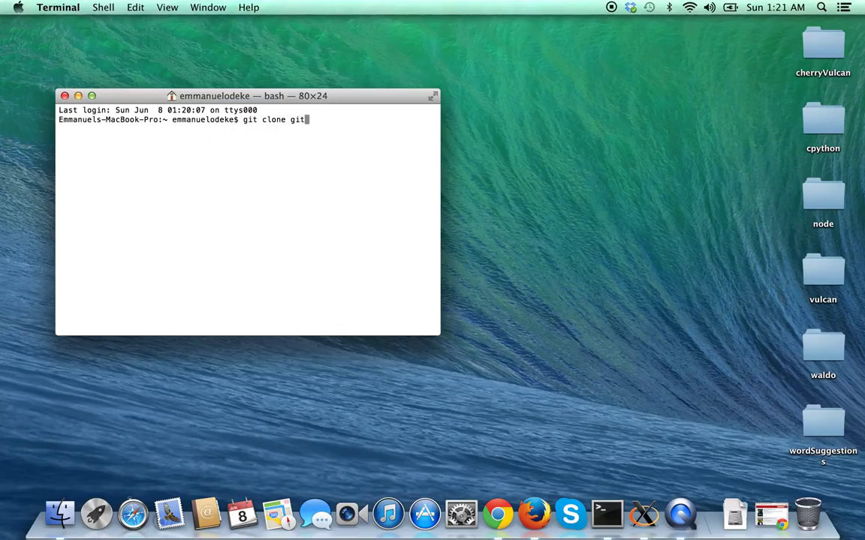
pyautogui.hotkey('ctrl', 'c')
pyautogui.write('cd Desktop/')
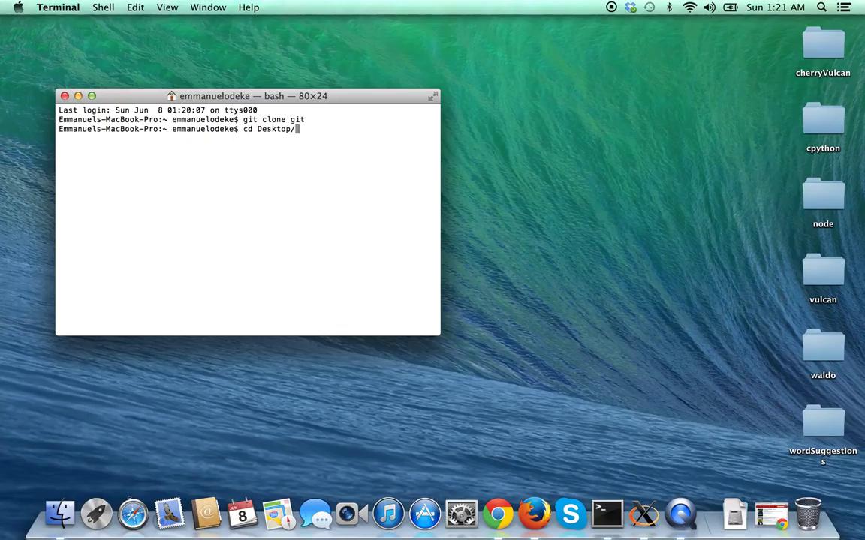
pyautogui.press('Return')
pyautogui.write('git clone ht')
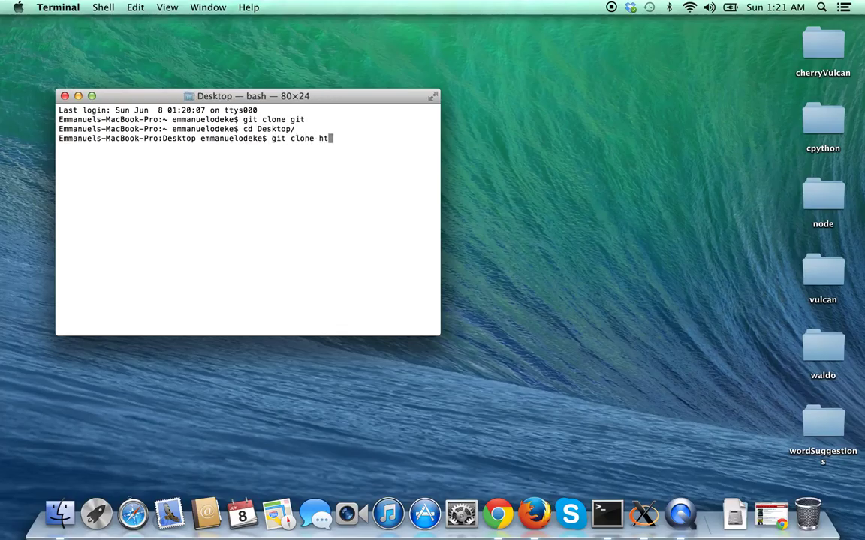
pyautogui.write('tps://bitbucket.org')
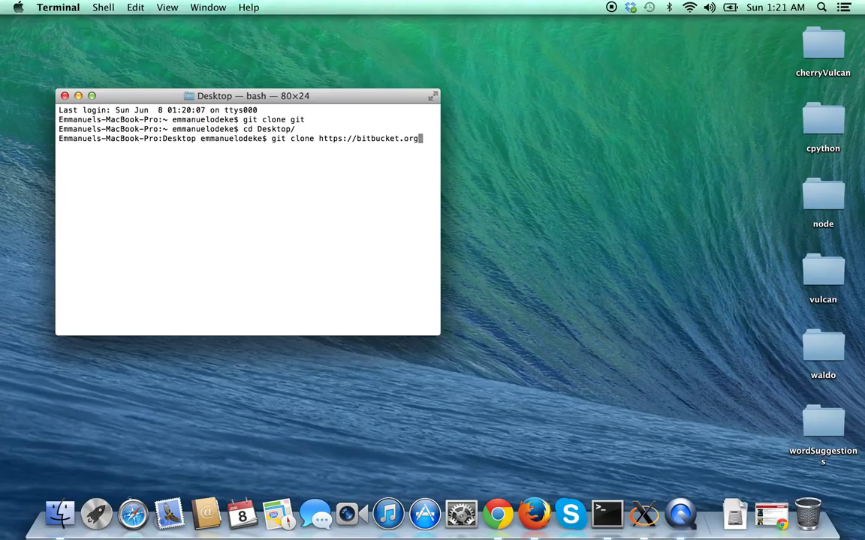
pyautogui.write('/uaarg/pigeon.git')
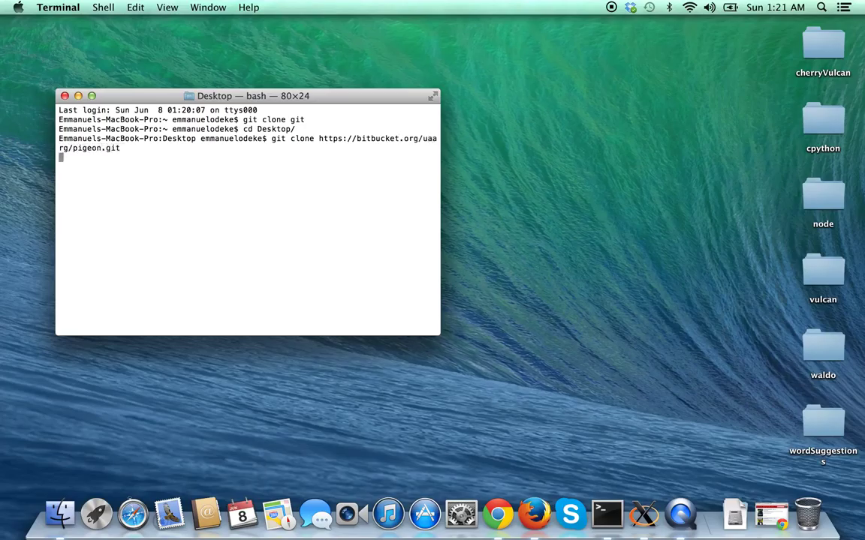
pyautogui.press('Return')
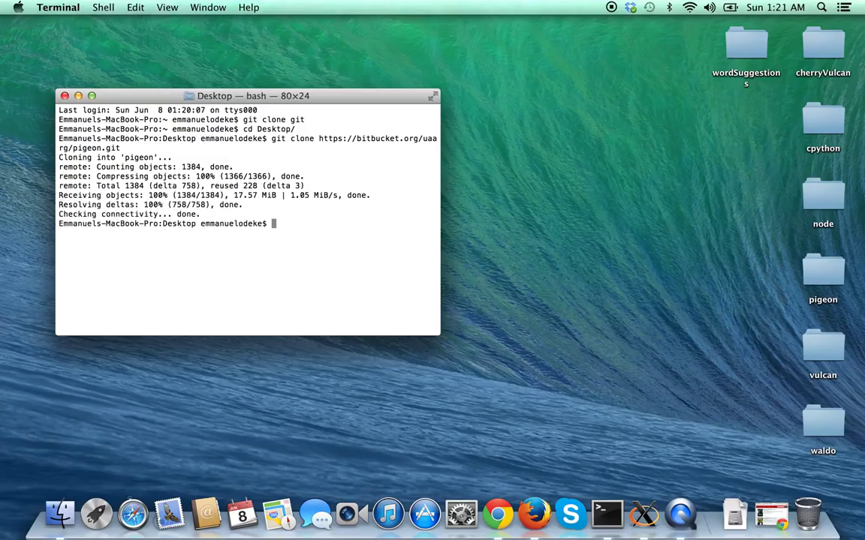
# In pigeon/src, fetch the resty submodule with git submodule update --init.
pyautogui.write('cd p')
pyautogui.press('Tab')
pyautogui.write('s')
pyautogui.press('Tab')
pyautogui.press('Return')
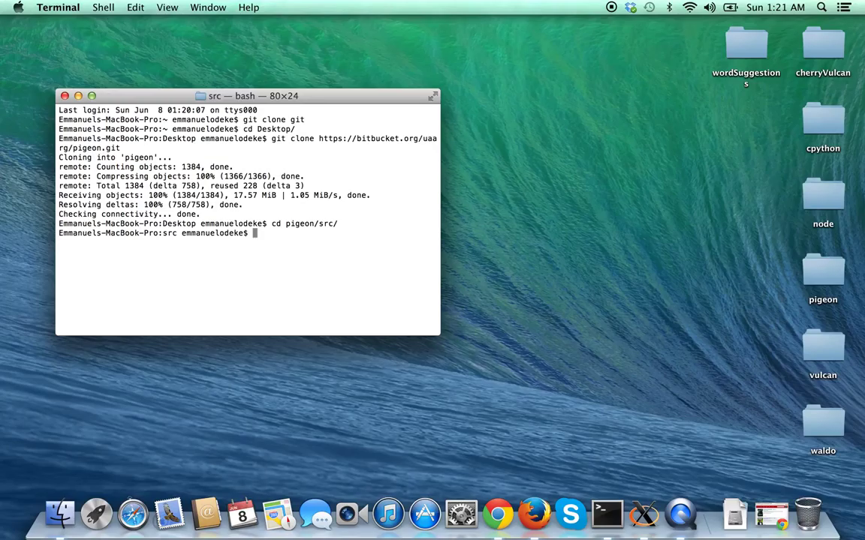
pyautogui.write('git submodule update --init')
pyautogui.press('Return')
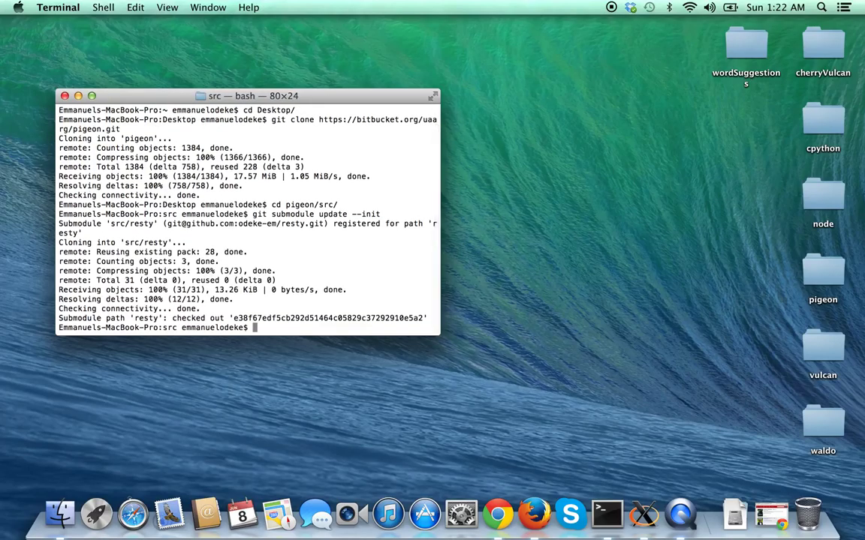
# Clear the terminal and launch the ground station with python3 station.py.
pyautogui.press('super+k')
pyautogui.write('python3 s')
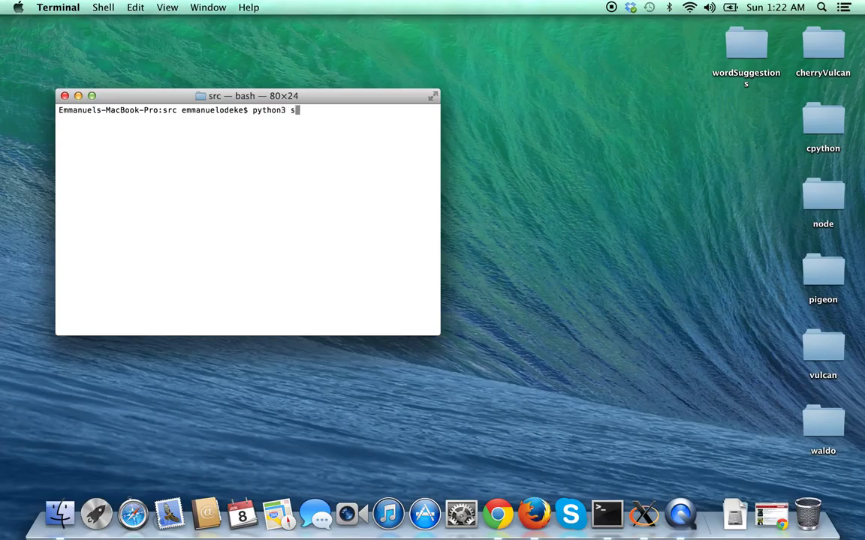
pyautogui.press('Tab')
pyautogui.press('Return')
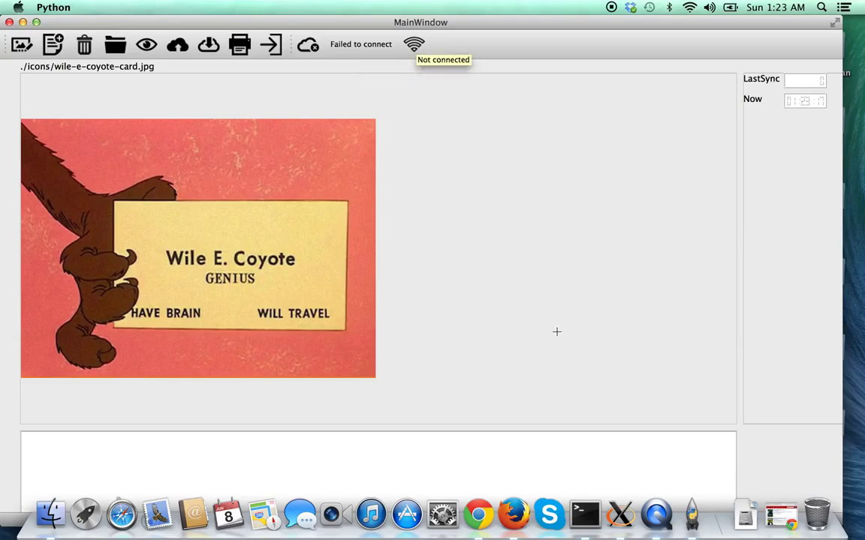
# Review the station's repeated connection-refused errors, switching between the Terminal and Pigeon windows.
pyautogui.click(596, 513)
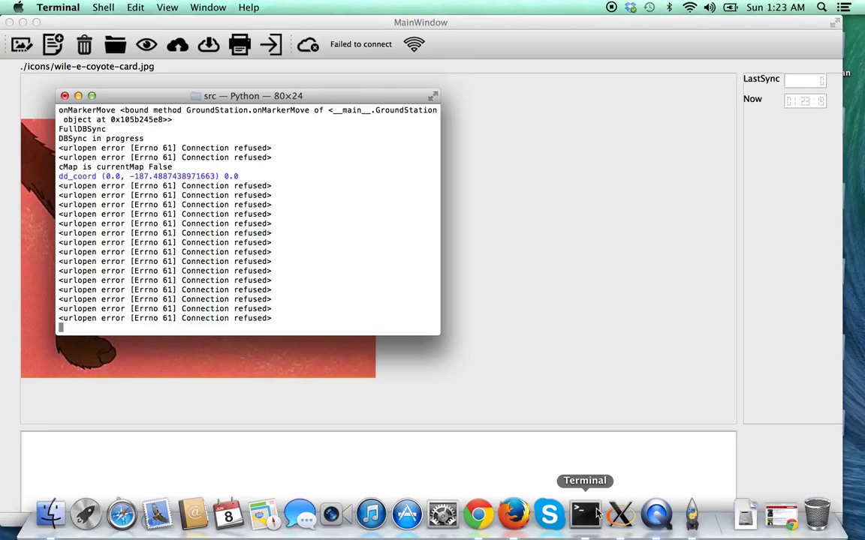
pyautogui.moveTo(262, 259); pyautogui.dragTo(64, 185)
pyautogui.click(64, 185)
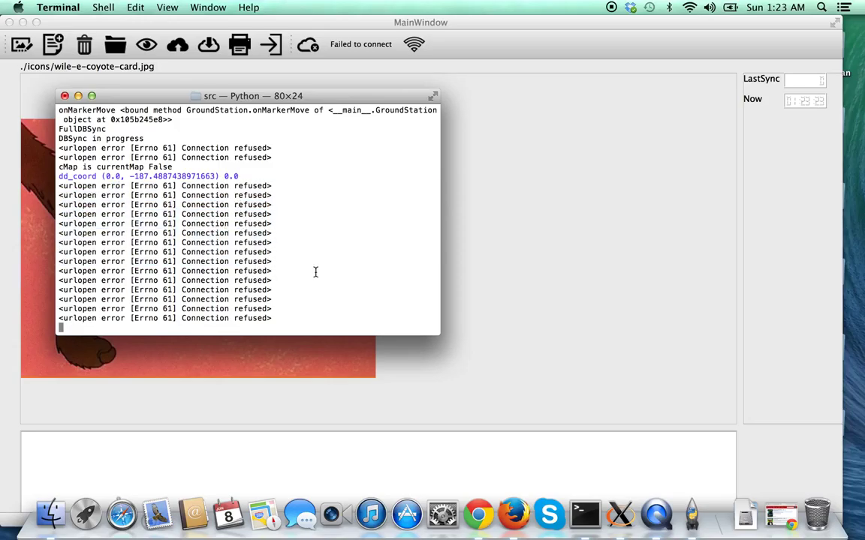
pyautogui.click(580, 426)
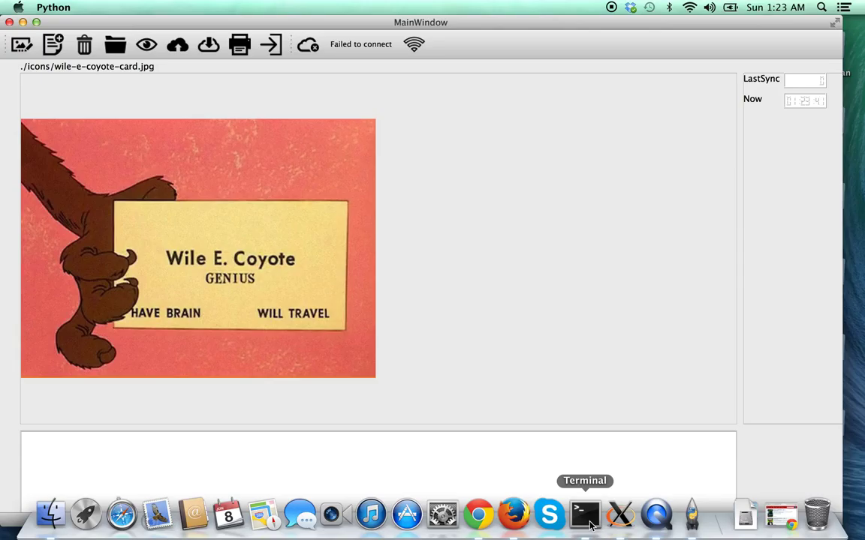
pyautogui.click(590, 525)
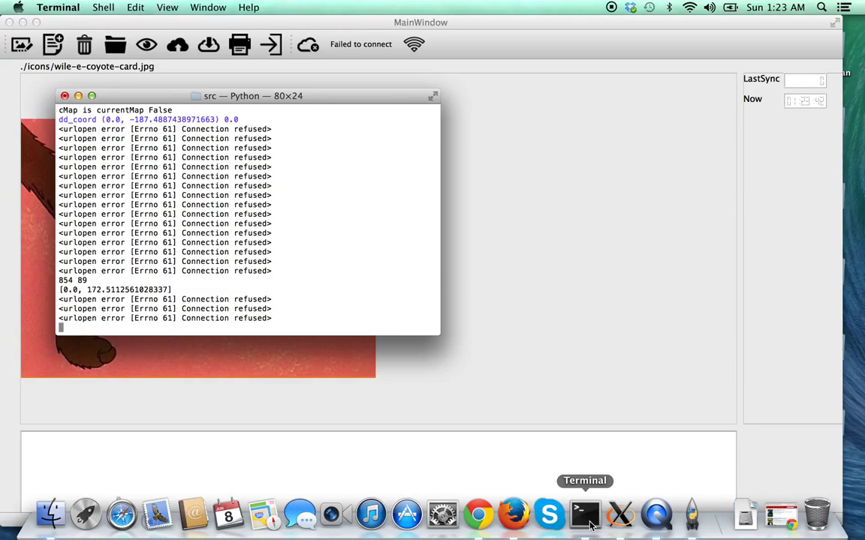
pyautogui.click(78, 96)
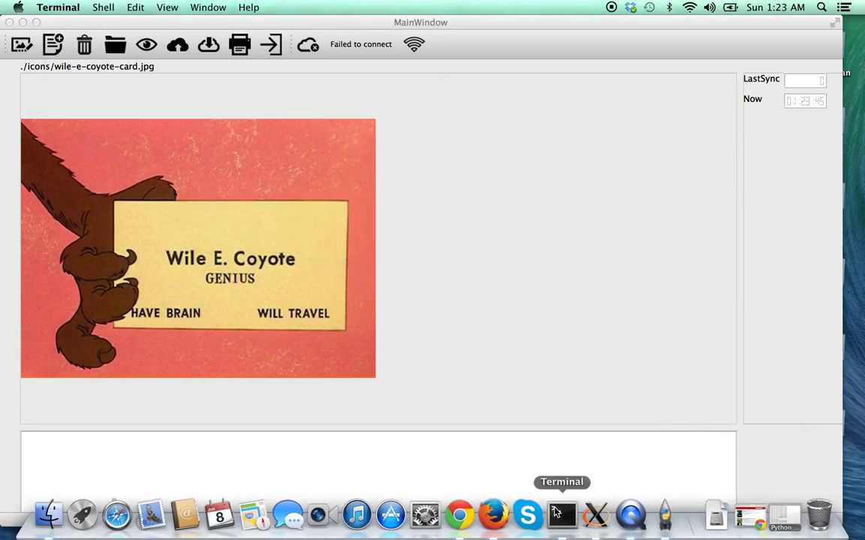
pyautogui.click(560, 512)
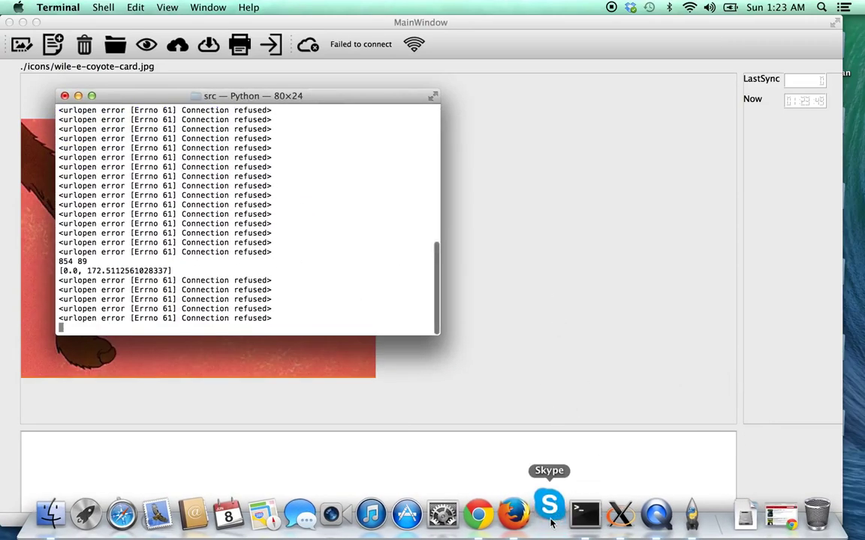
# Quit Skype from its Dock menu, leaving Terminal in front.
pyautogui.click(553, 509)
pyautogui.rightClick(553, 508)
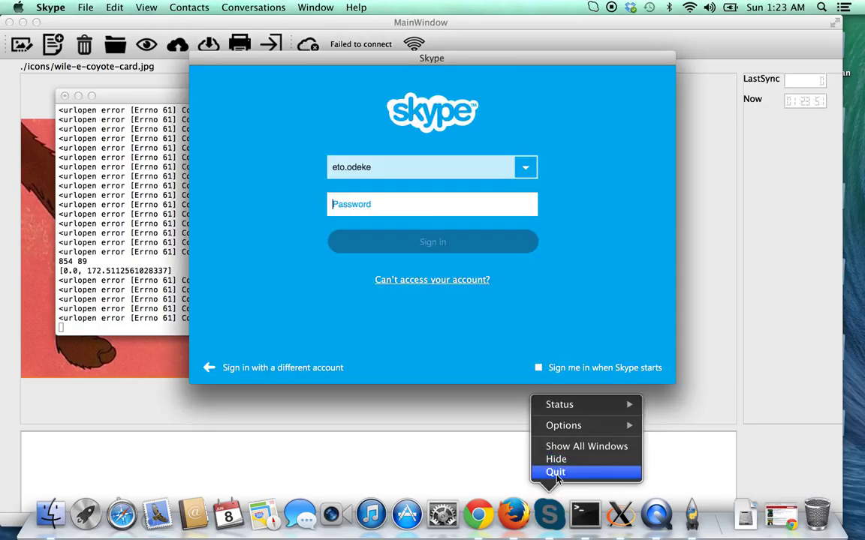
pyautogui.click(557, 472)
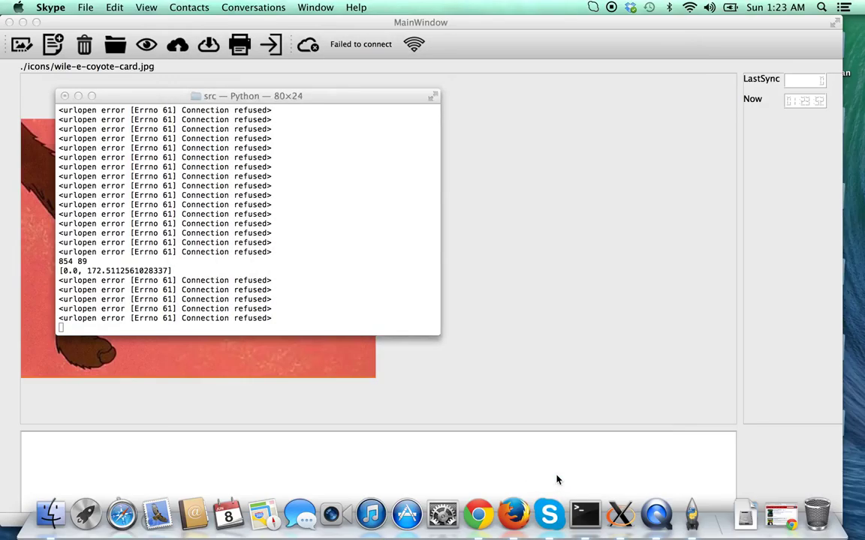
pyautogui.rightClick(592, 516)
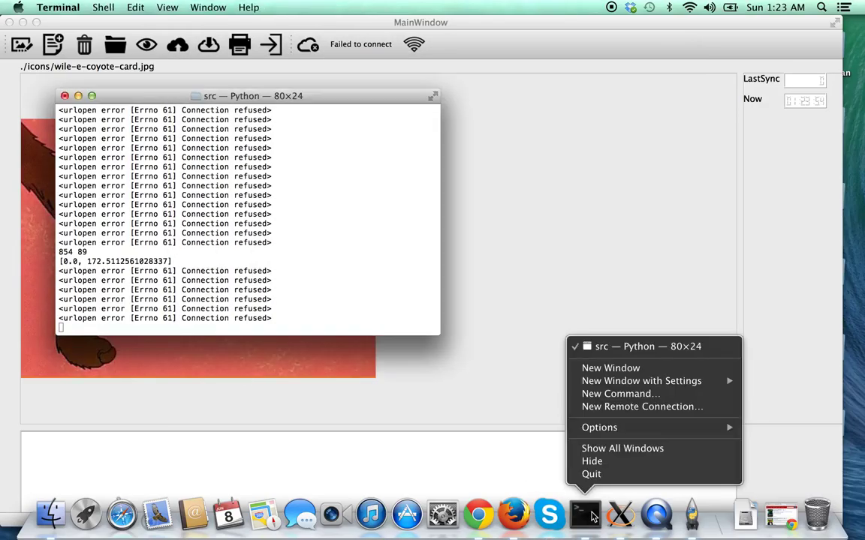
# In a second Terminal window, SSH with -X into 192.168.1.108 and enter the account password.
pyautogui.click(609, 368)
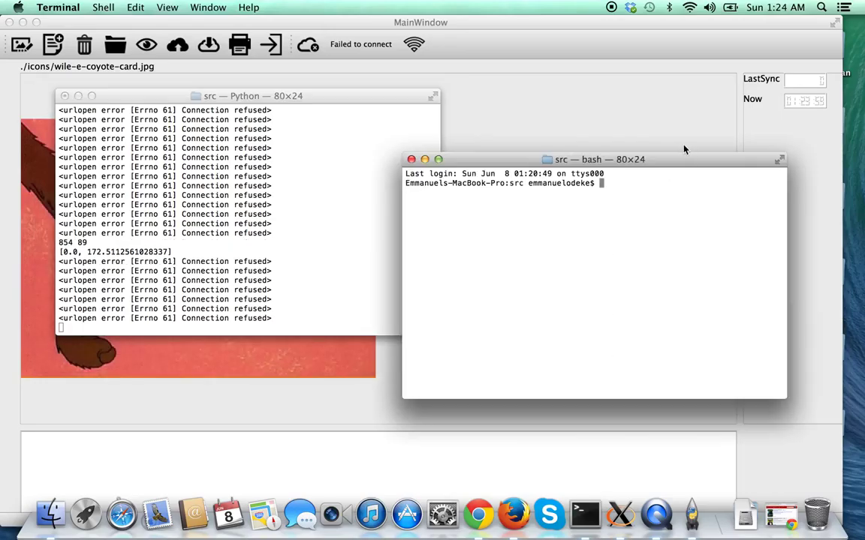
pyautogui.write('ssh emmanuel@19.')
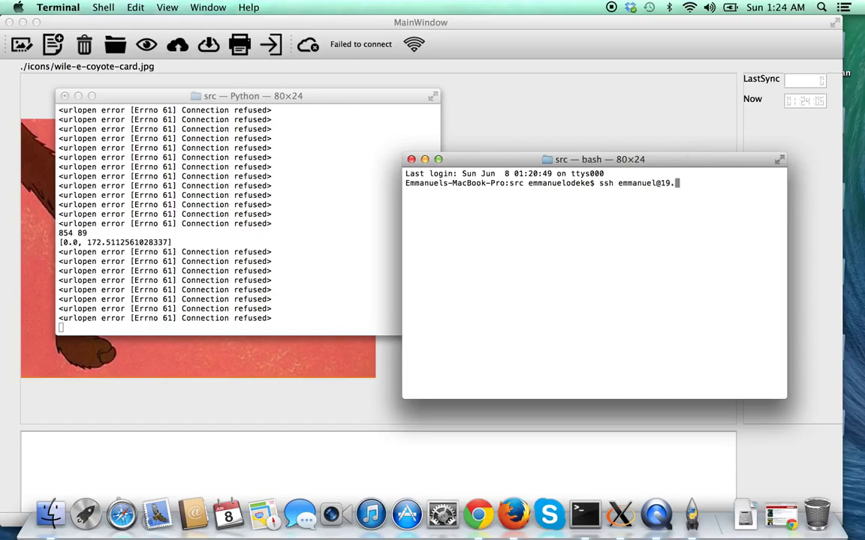
pyautogui.press('BackSpace')
pyautogui.write('2.168..')
pyautogui.press('BackSpace')
pyautogui.write('1.108')
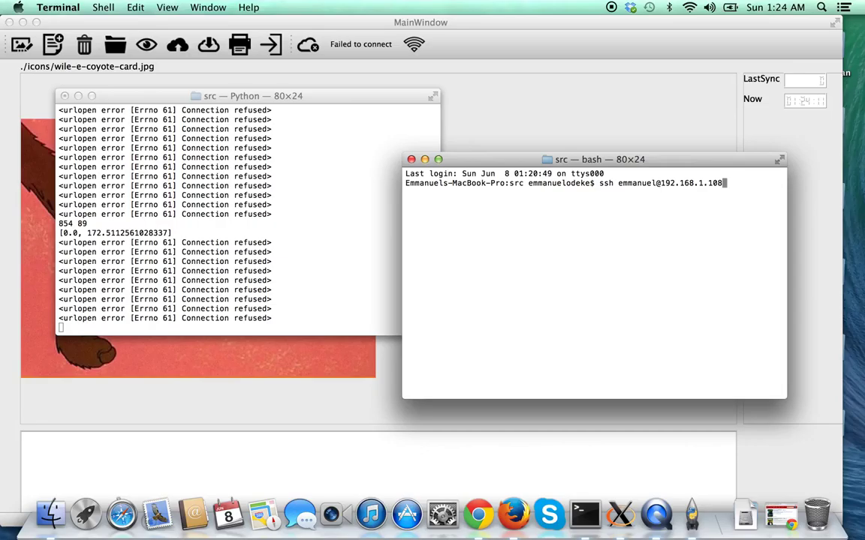
pyautogui.write(' -X')
pyautogui.press('Return')
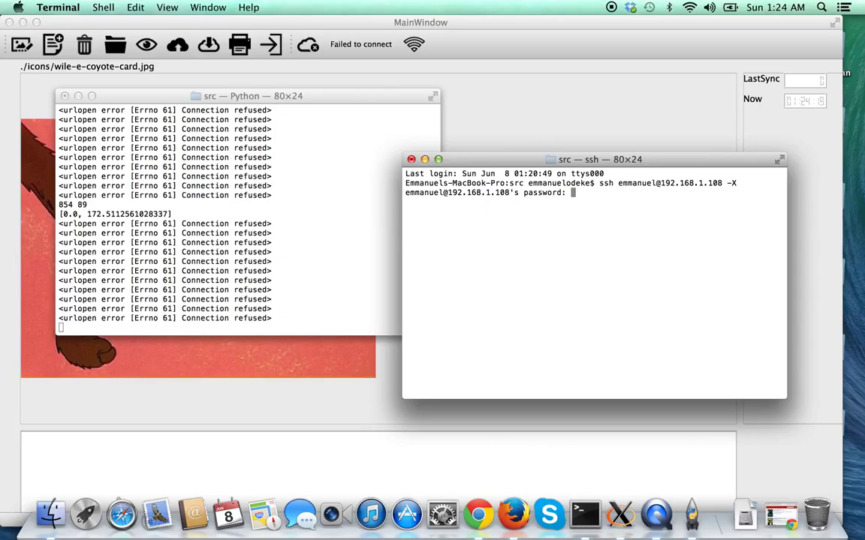
pyautogui.press('Return')
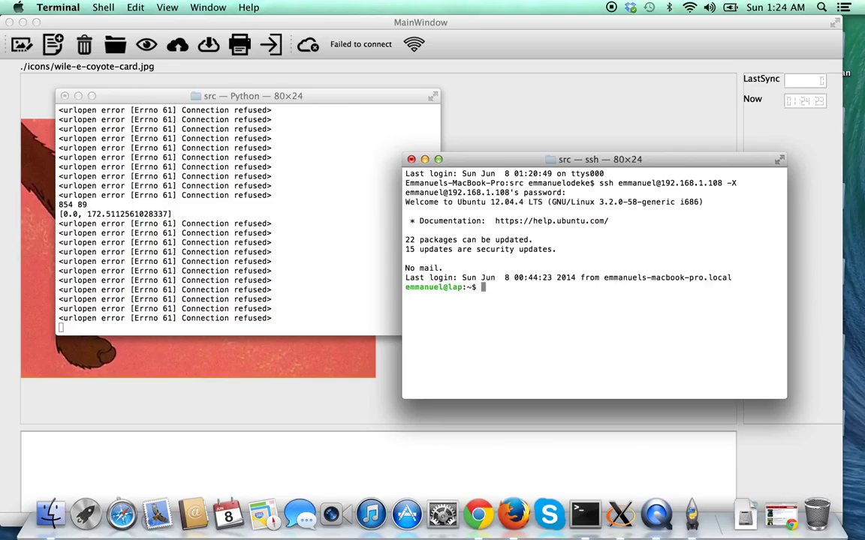
# Clone the restAssured repository from GitHub on the remote machine.
pyautogui.write('cd')
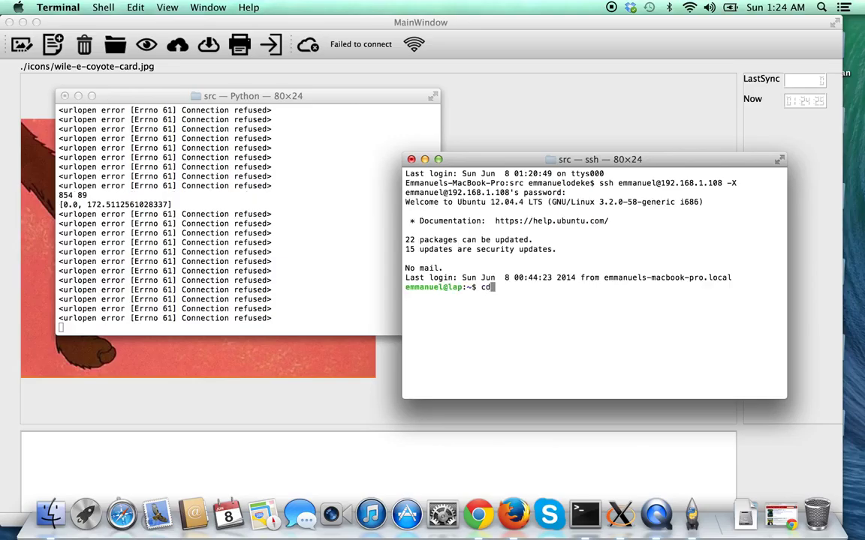
pyautogui.press('BackSpace')
pyautogui.press('BackSpace')
pyautogui.write('git clone git@')
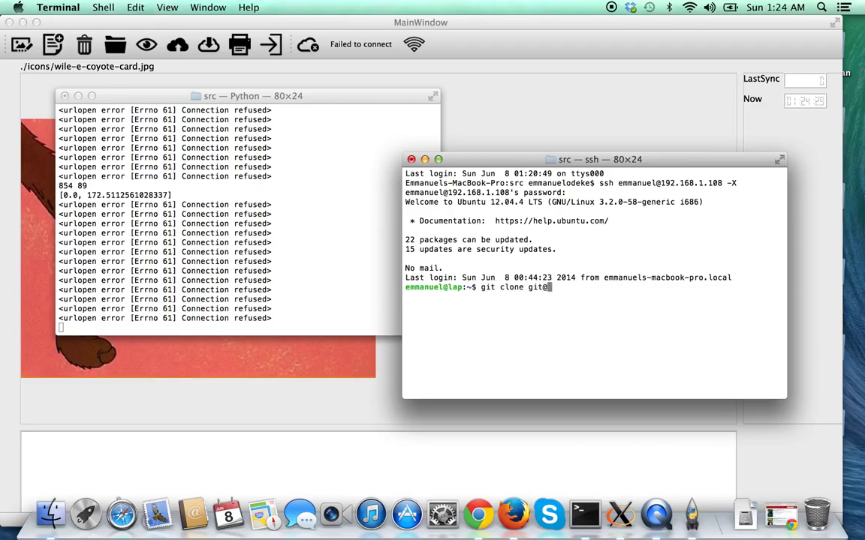
pyautogui.write('github.com:odeke-e')
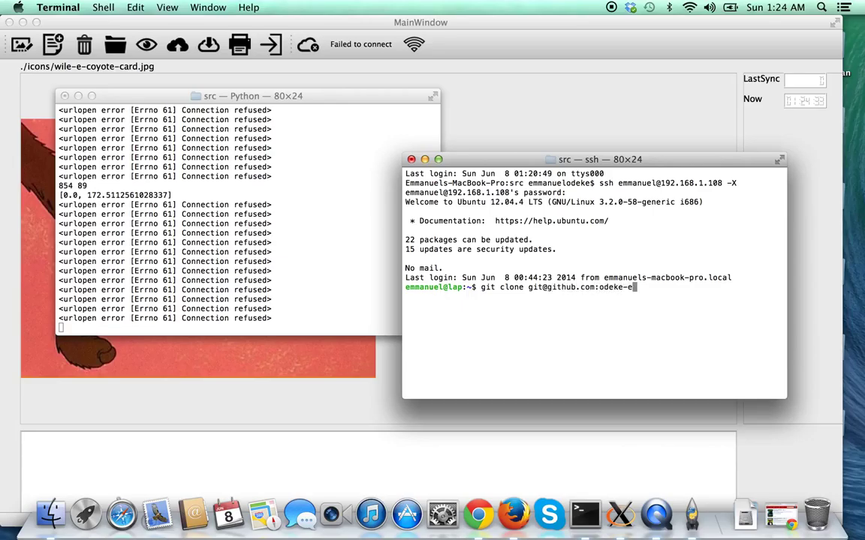
pyautogui.write('m/restAssu')
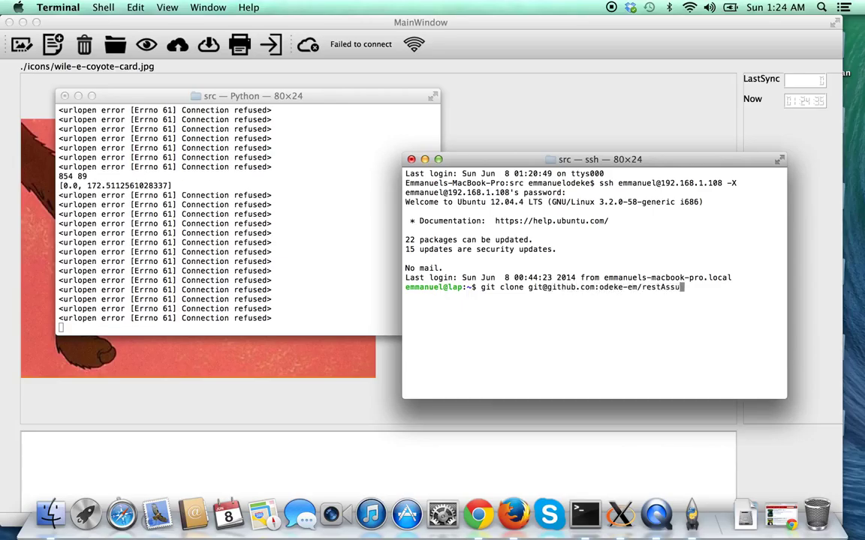
pyautogui.write('red.git')
pyautogui.press('Return')
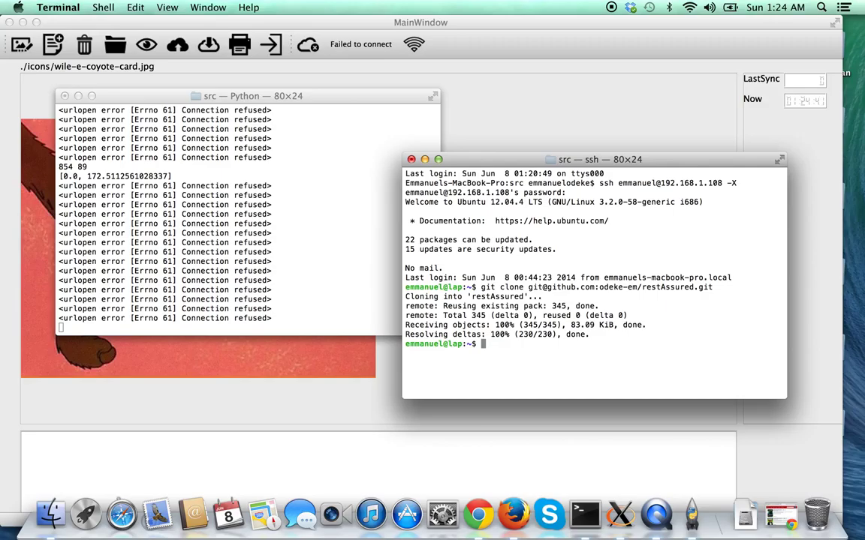
# Change into the restAssured folder and begin a ./manage.py command.
pyautogui.write('cd re')
pyautogui.press('Tab')
pyautogui.press('Return')
pyautogui.write('./m')
pyautogui.press('Tab')
pyautogui.write('ru')
pyautogui.press('BackSpace')
pyautogui.press('BackSpace')
# Run ./manage.py syncdb and create superuser 'uaarg' with a blank e-mail and a password.
pyautogui.write('syncdb')
pyautogui.press('Return')
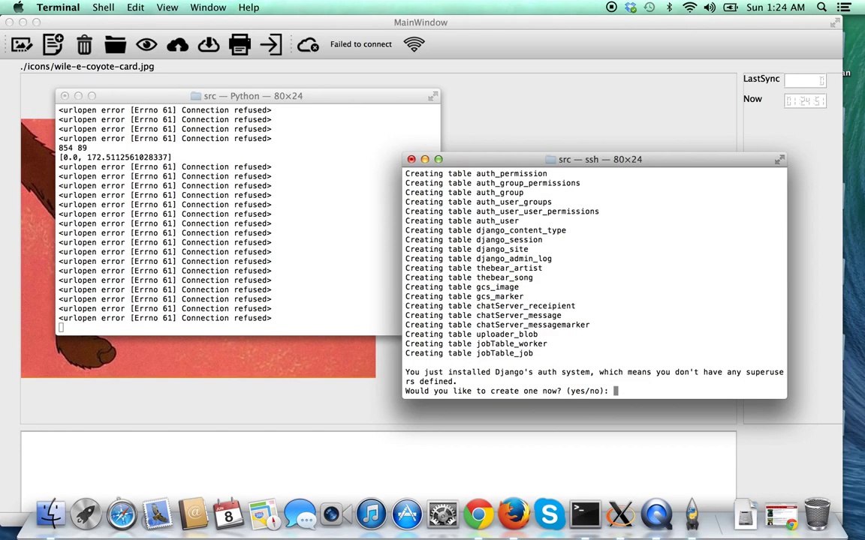
pyautogui.write('yes')
pyautogui.press('Return')
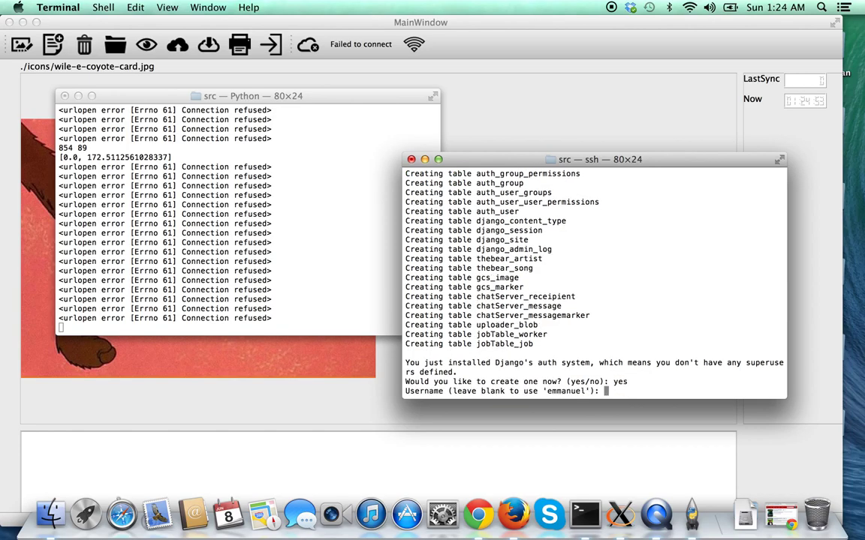
pyautogui.write('uaarg')
pyautogui.press('Return')
pyautogui.press('Return')
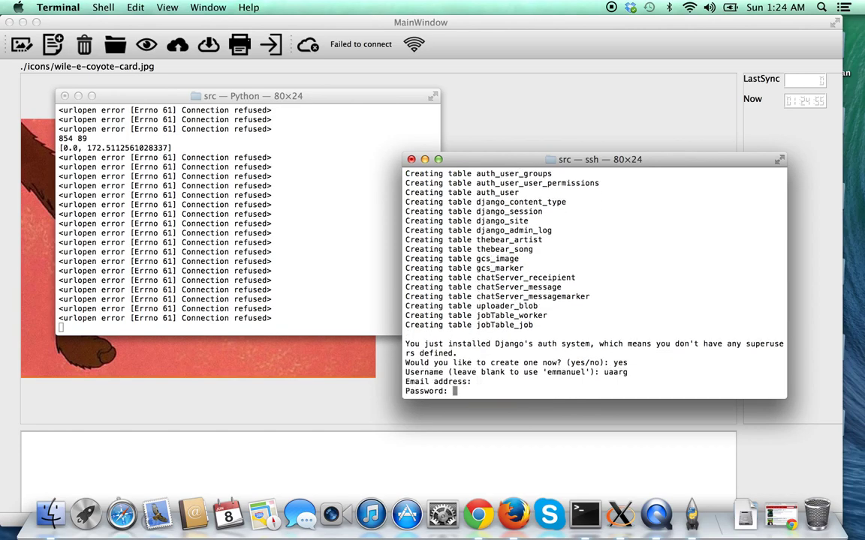
pyautogui.press('Return')
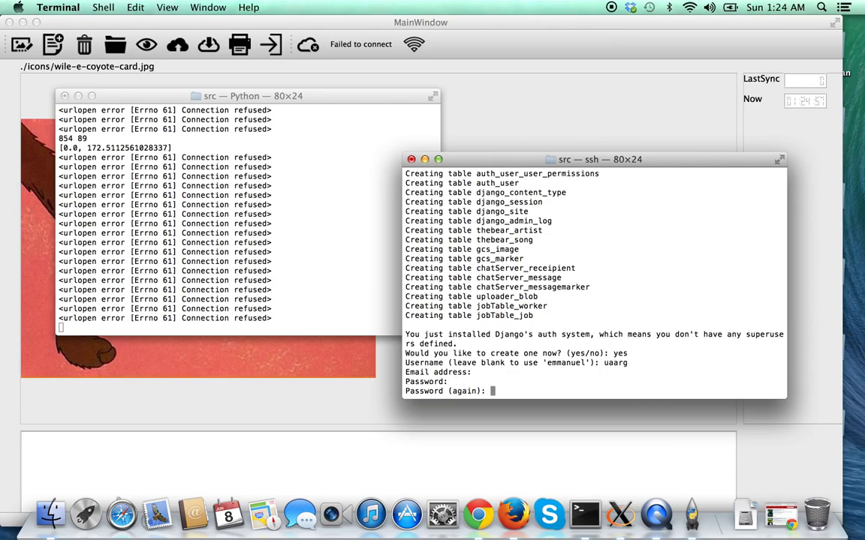
pyautogui.press('Return')
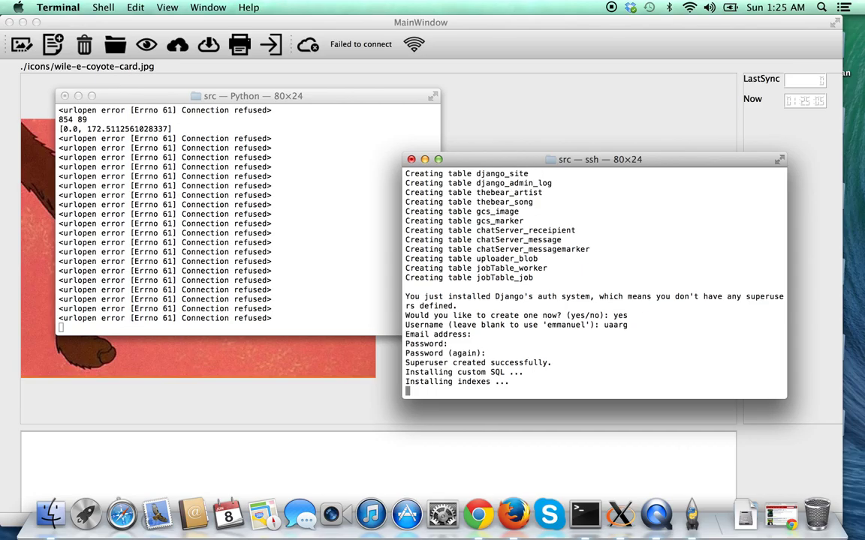
# Start the Django server with ./manage.py runserver 192.168.1.108:8000.
pyautogui.write('./manage.py ')
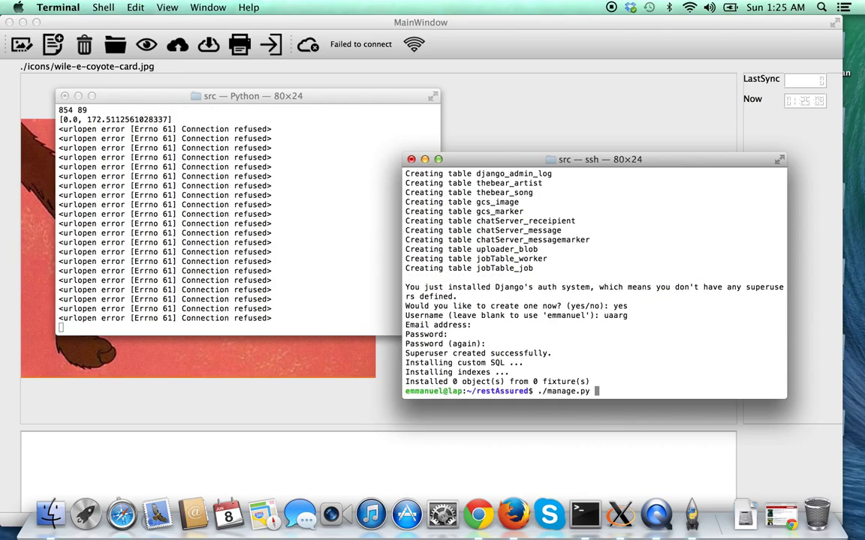
pyautogui.write('runserver 192.168.1.')
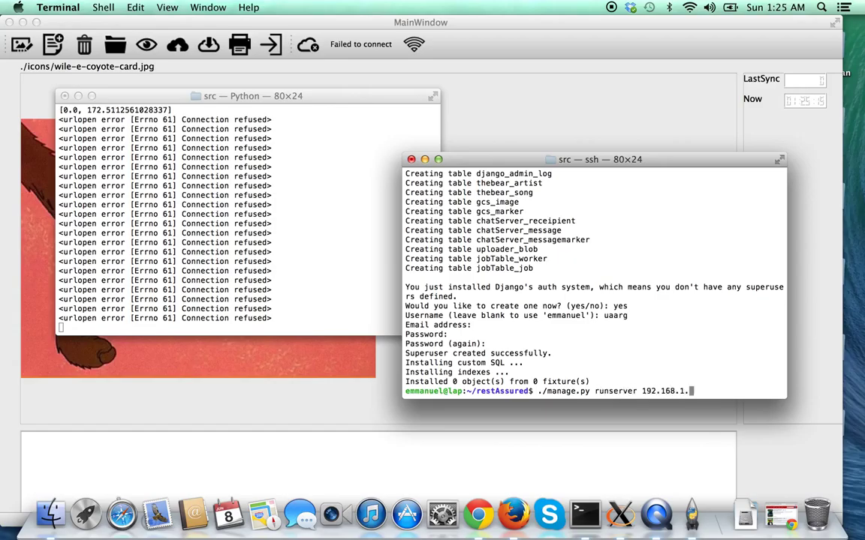
pyautogui.write('108:8000')
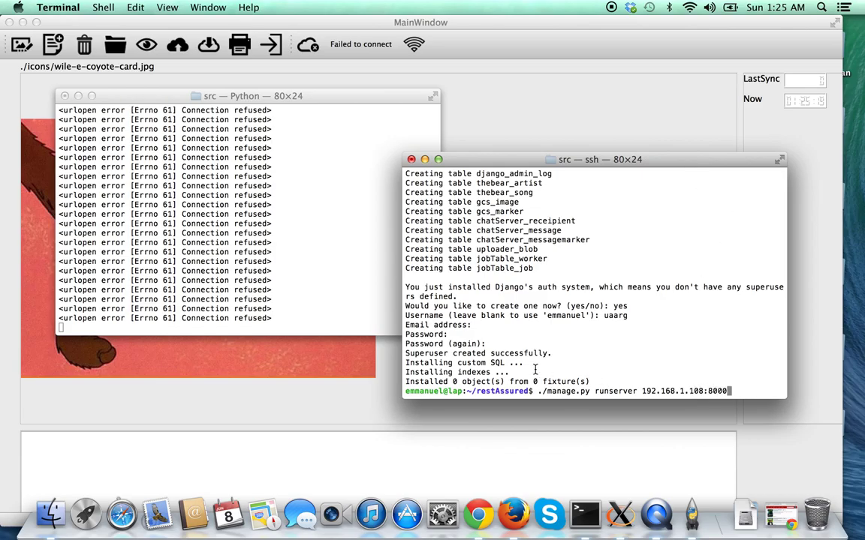
pyautogui.moveTo(620, 354); pyautogui.dragTo(650, 367)
pyautogui.click(651, 369)
pyautogui.press('Return')
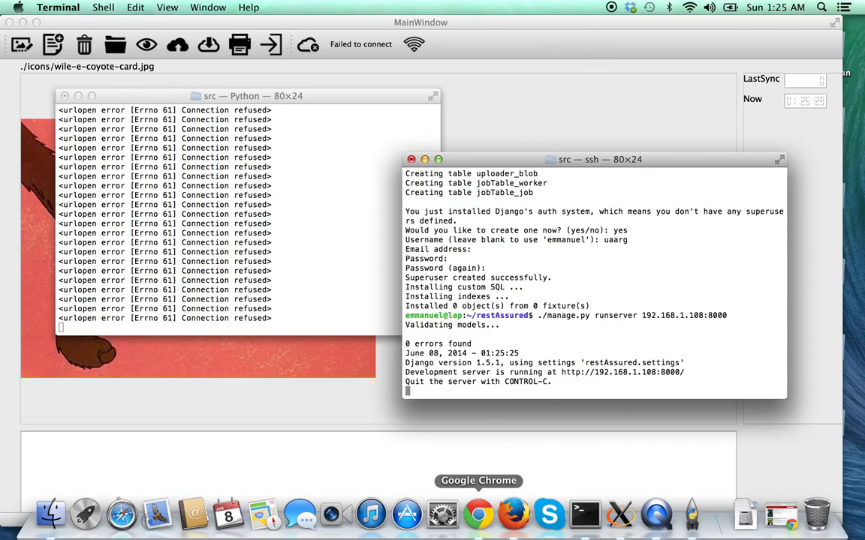
# Bring Chrome forward, open a new tab, and enter 192.168.1.108:8000/gcs as the address.
pyautogui.click(476, 515)
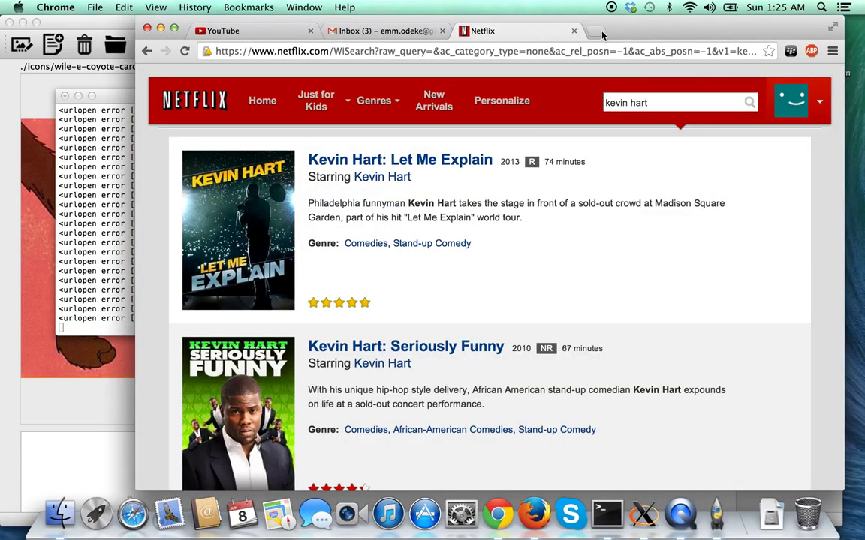
pyautogui.click(596, 32)
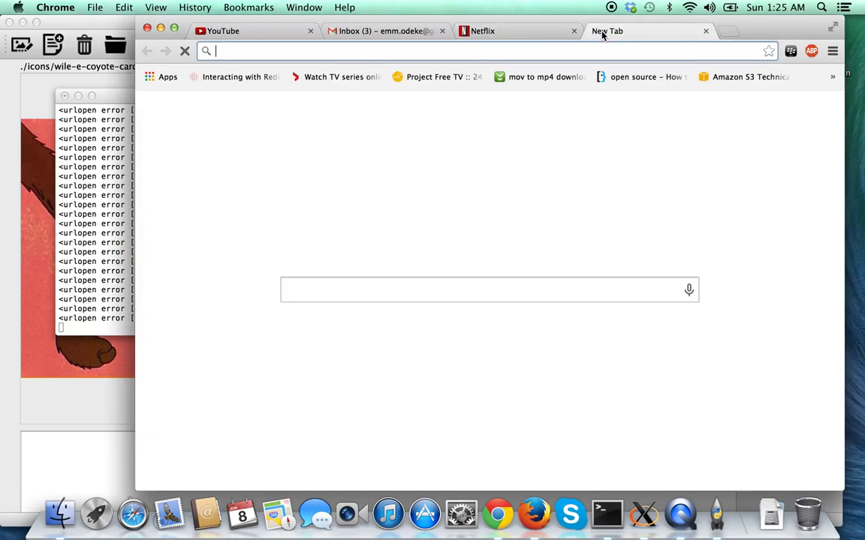
pyautogui.write('19')
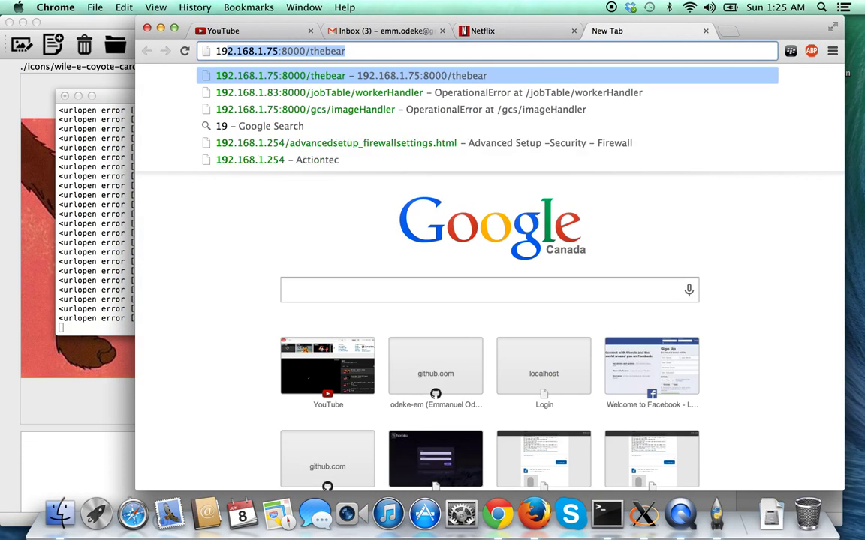
pyautogui.write('2.1')
pyautogui.write('68')
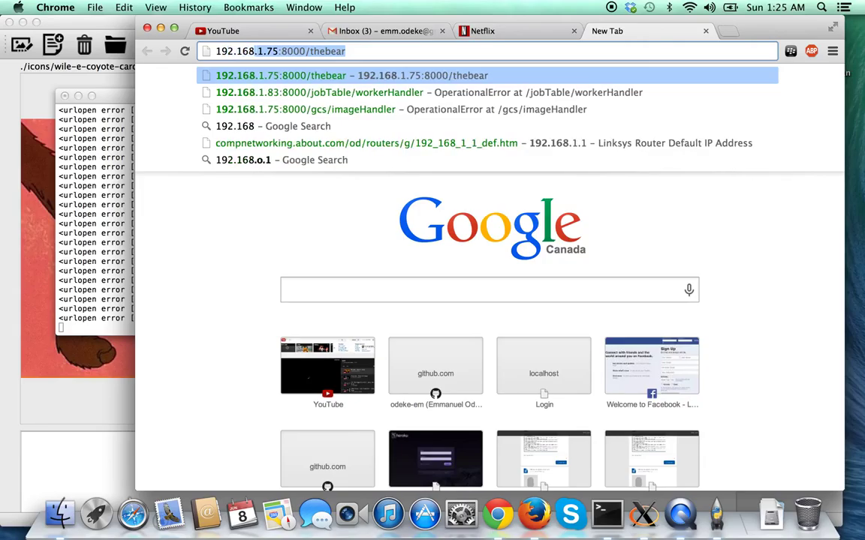
pyautogui.write('.1.108:8000/gcs')
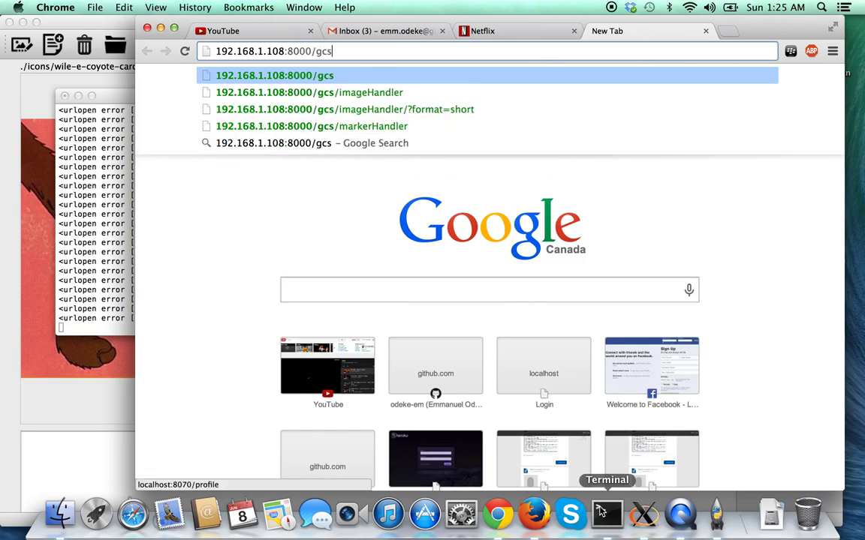
# In a new local shell, list this machine's inet addresses with ifconfig | grep inet (192.168.1.105).
pyautogui.click(607, 514)
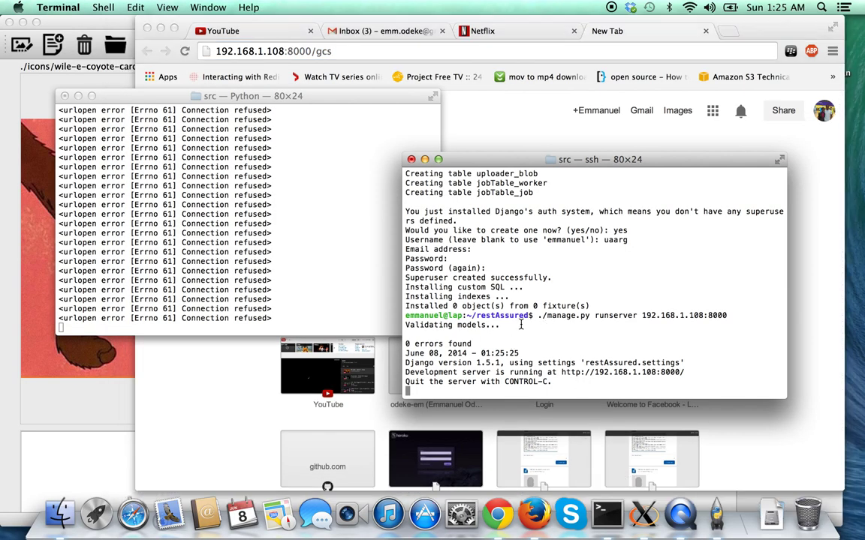
pyautogui.press('super+n')
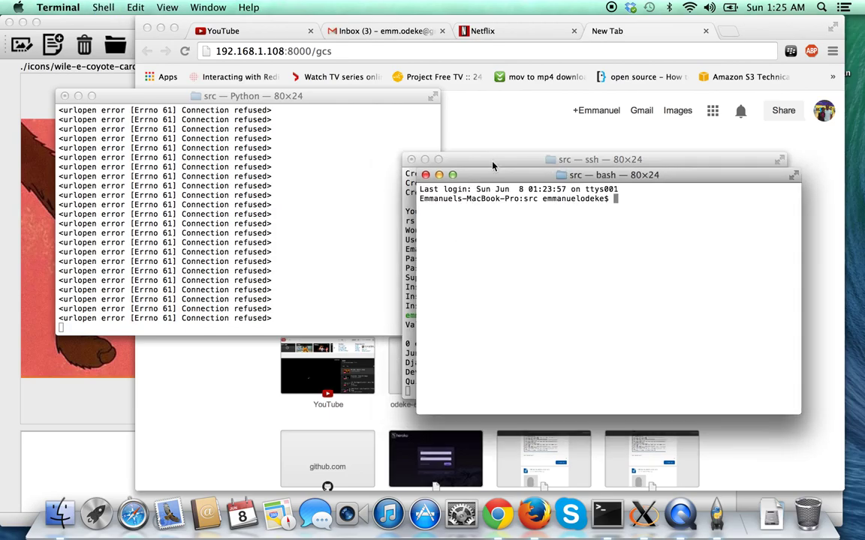
pyautogui.moveTo(507, 160); pyautogui.dragTo(165, 127)
pyautogui.write('ifconfig |')
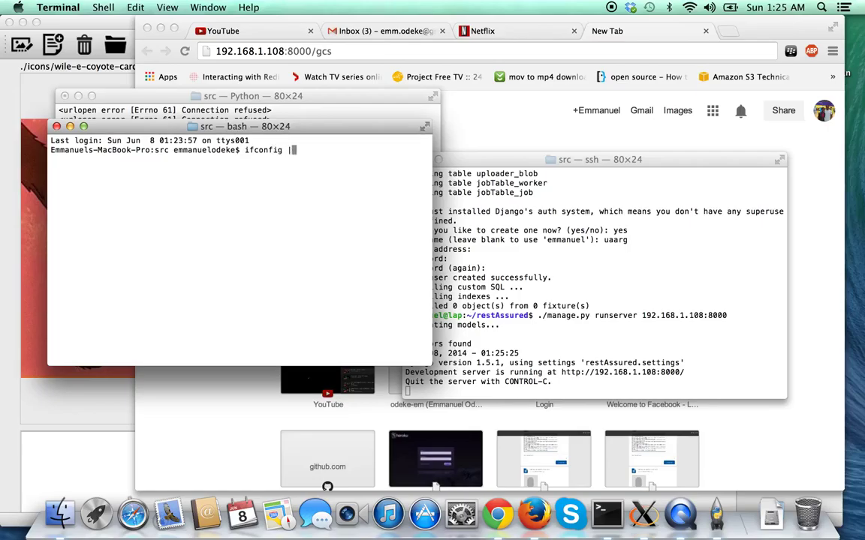
pyautogui.write(' grep i')
pyautogui.write('net')
pyautogui.press('Return')
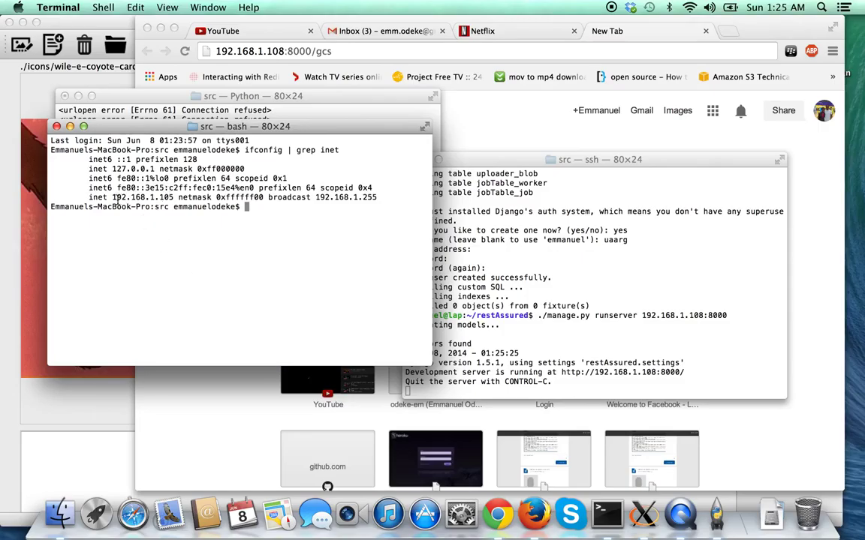
pyautogui.moveTo(112, 197); pyautogui.dragTo(174, 197)
pyautogui.click(175, 198)
# Suspend the Django server, confirm its address 192.168.1.108 with ifconfig, then resume it with %.
pyautogui.click(551, 271)
pyautogui.hotkey('ctrl', 'z')
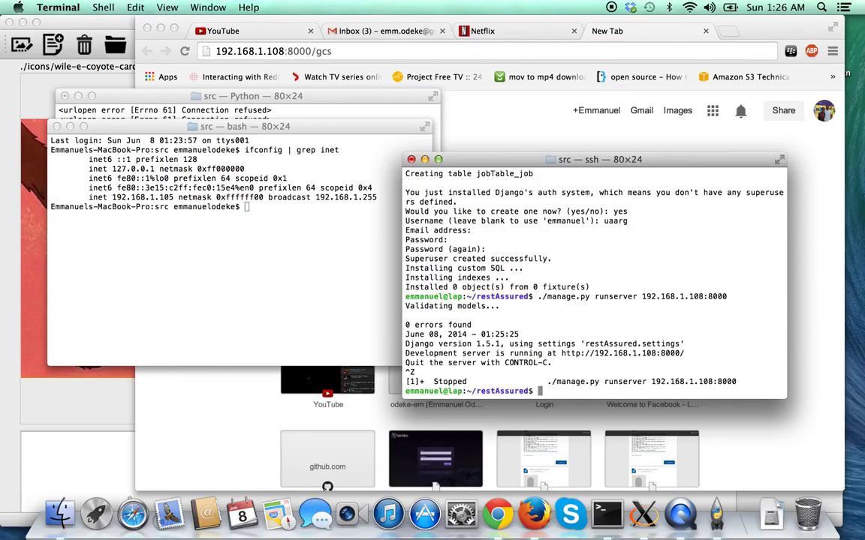
pyautogui.write('ifconfig | grep inet')
pyautogui.press('Return')
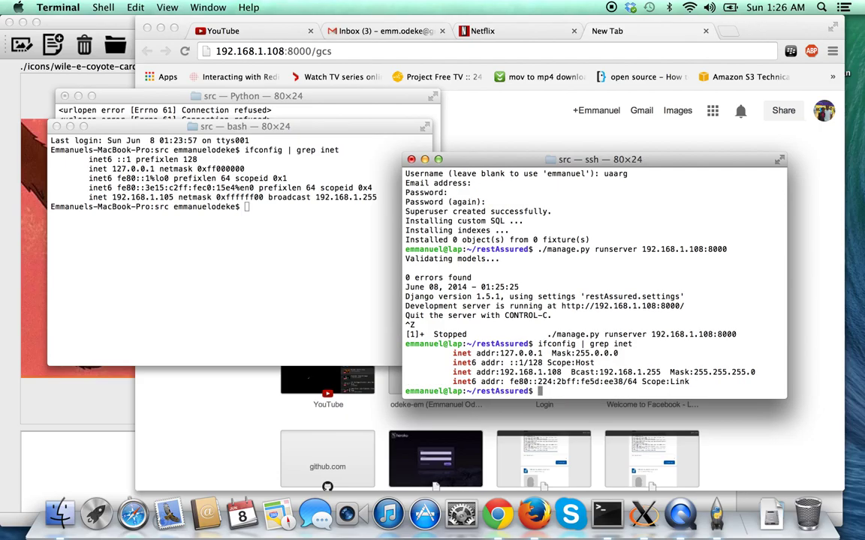
pyautogui.tripleClick(497, 373)
pyautogui.doubleClick(518, 373)
pyautogui.click(395, 295)
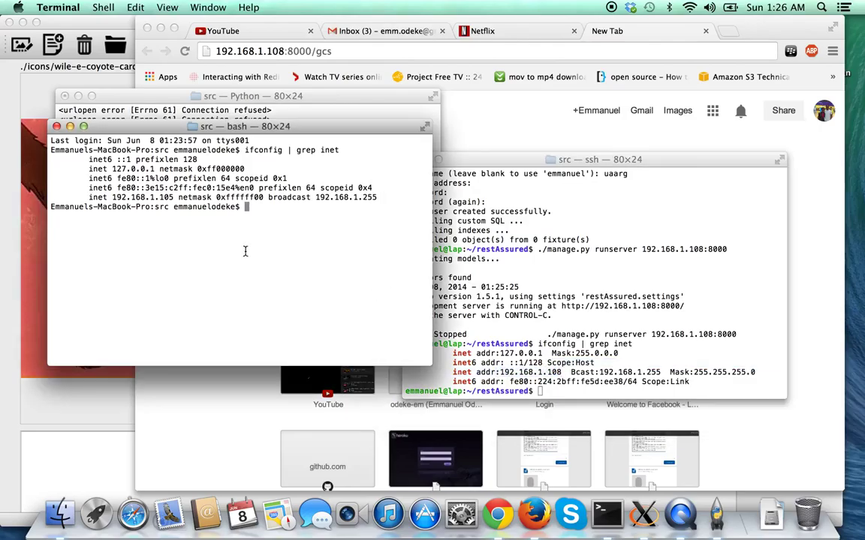
pyautogui.click(578, 292)
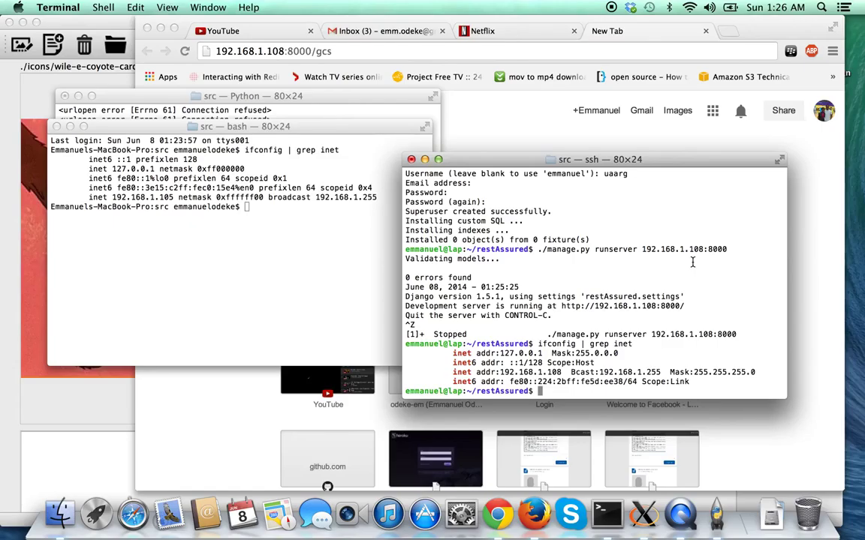
pyautogui.write('%')
pyautogui.press('Return')
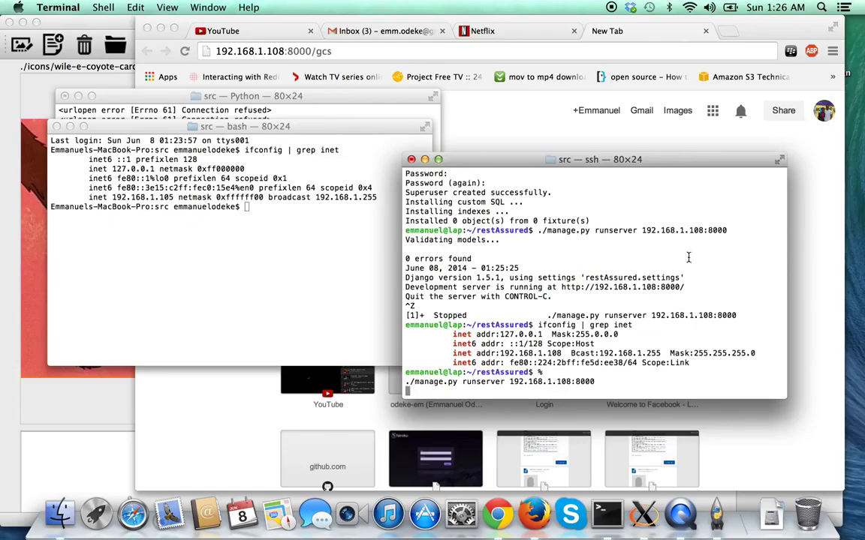
# Load the server root 192.168.1.108:8000, then its /gcs JSON page.
pyautogui.click(333, 51)
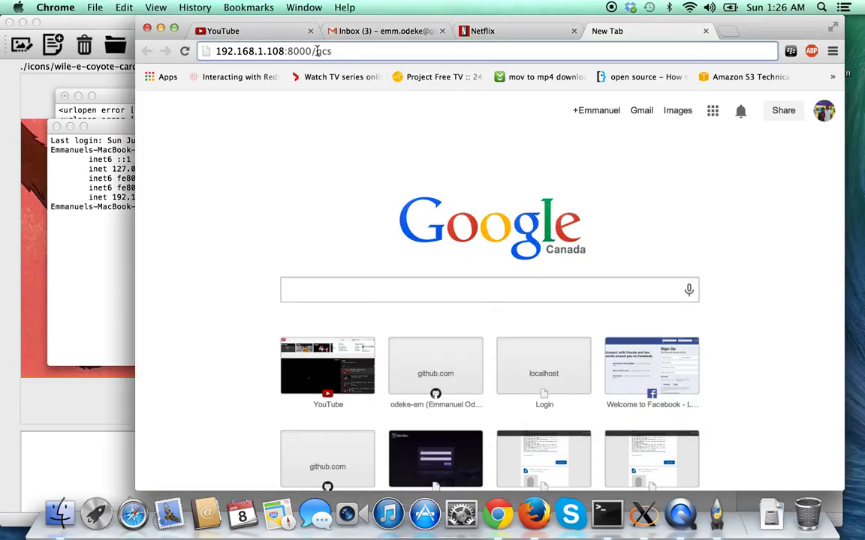
pyautogui.moveTo(313, 51); pyautogui.dragTo(366, 40)
pyautogui.press('BackSpace')
pyautogui.press('Return')
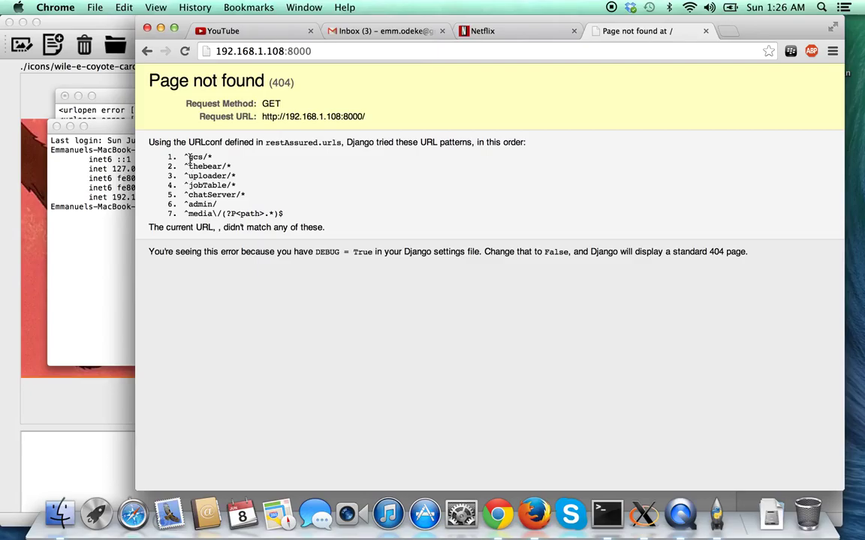
pyautogui.click(298, 48)
pyautogui.press('Down')
pyautogui.write('/gcs')
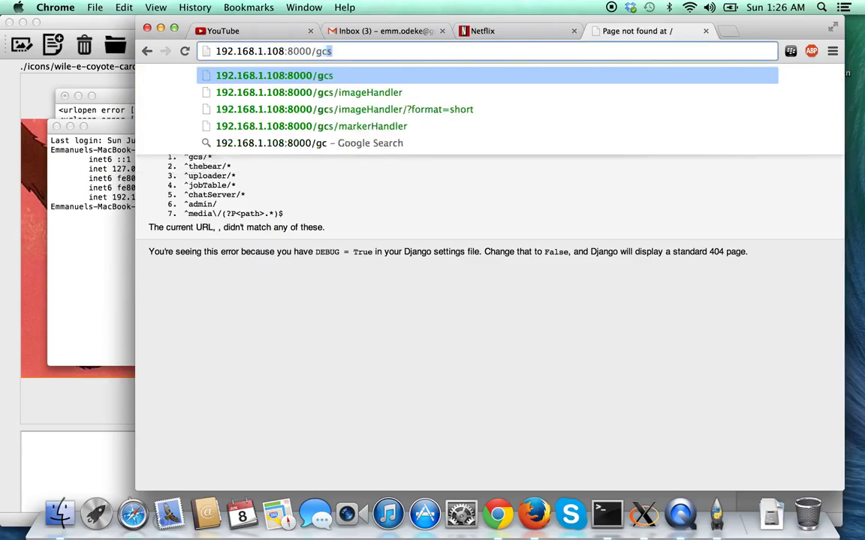
pyautogui.press('Return')
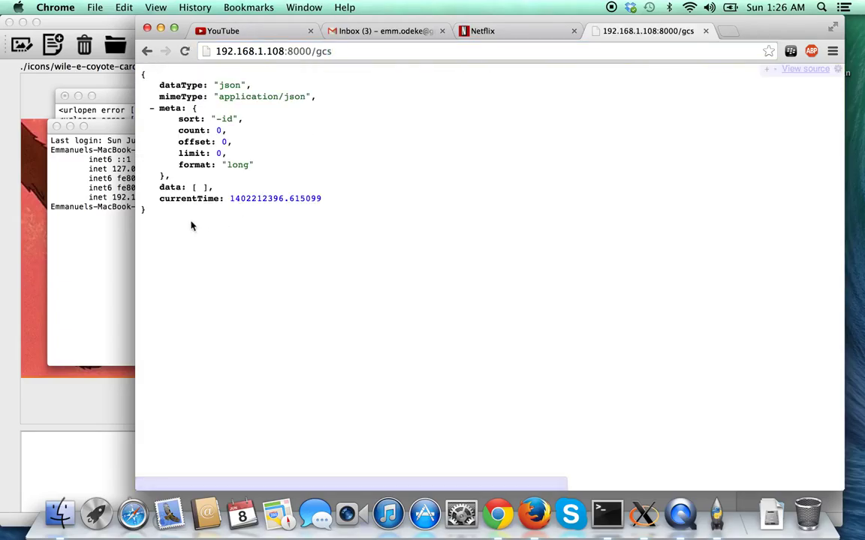
# Load /gcs/markerHandler and /gcs/imageHandler, both returning count 0 and empty data.
pyautogui.click(343, 54)
pyautogui.click(343, 54)
pyautogui.write('/markerHandler')
pyautogui.press('Return')
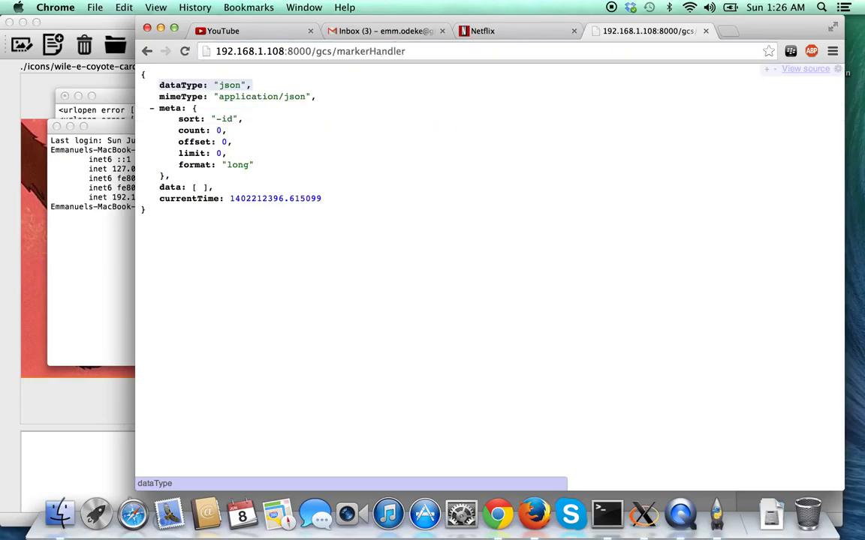
pyautogui.moveTo(335, 51); pyautogui.dragTo(367, 54)
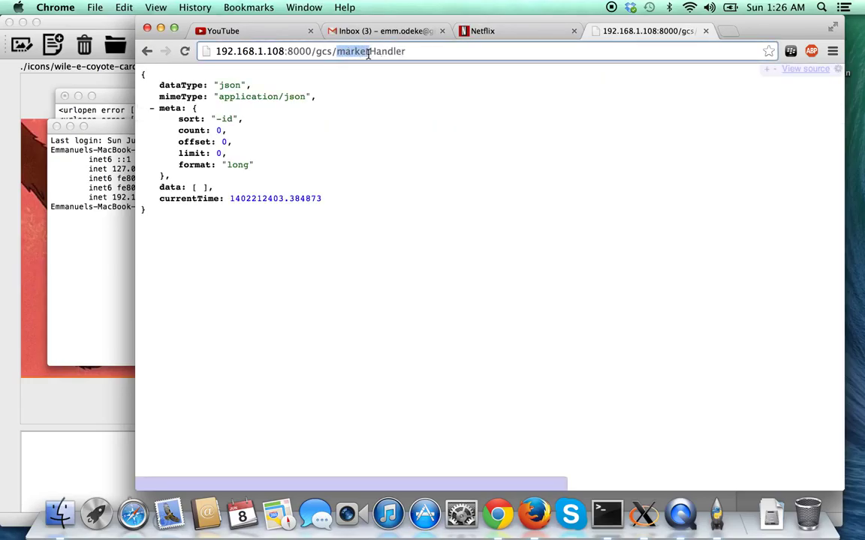
pyautogui.write('image')
pyautogui.press('Return')
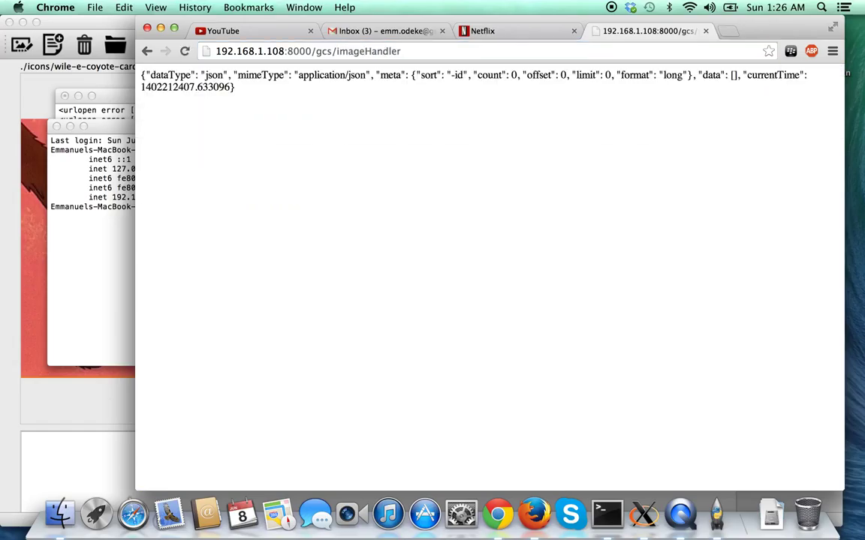
# Clear the bash window and list python3 station.py -h options, noting -i and the eavesdropping option.
pyautogui.click(601, 515)
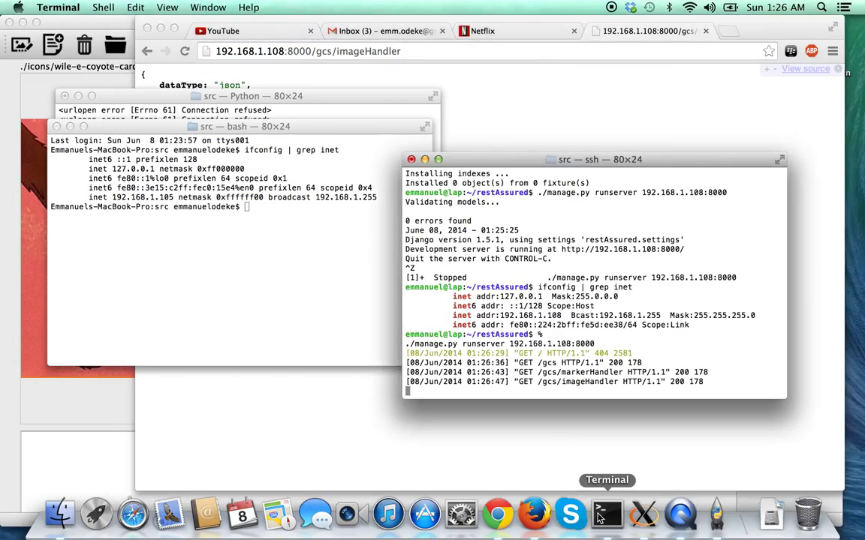
pyautogui.click(15, 107)
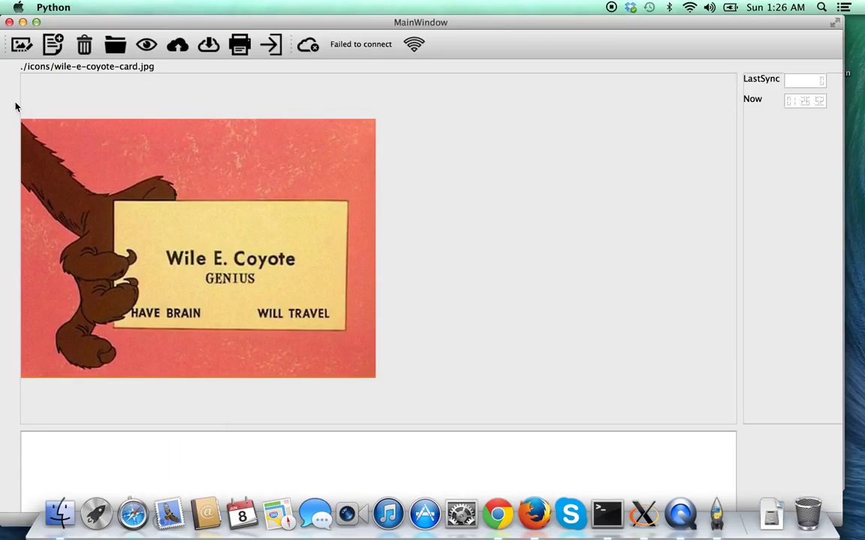
pyautogui.click(270, 46)
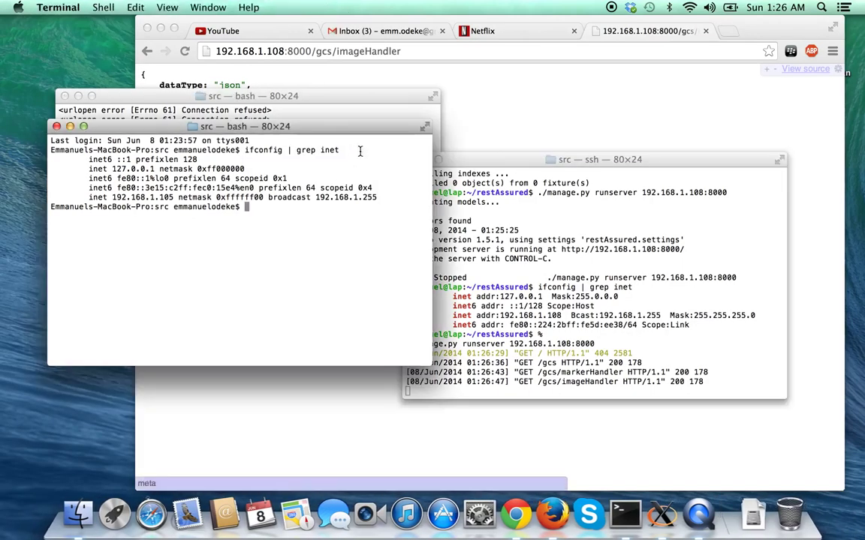
pyautogui.click(351, 110)
pyautogui.hotkey('ctrl', 'l')
pyautogui.press('Up')
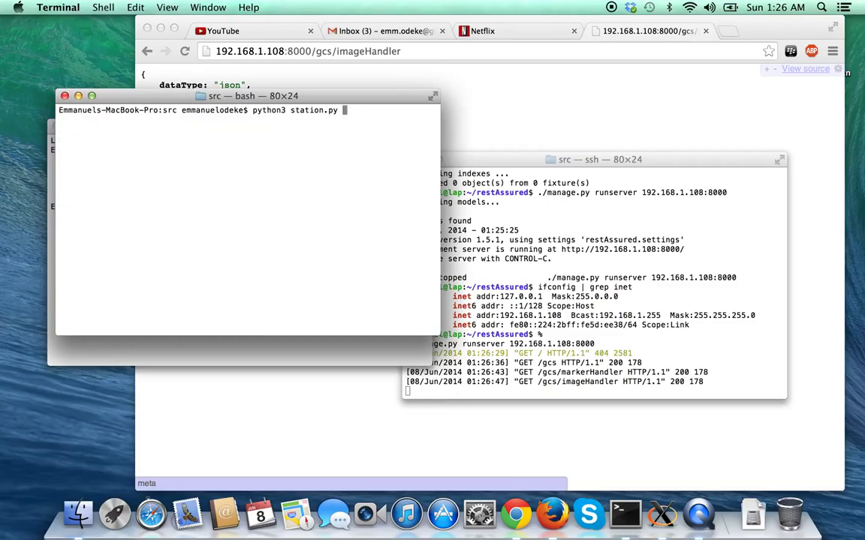
pyautogui.write('-h')
pyautogui.press('Return')
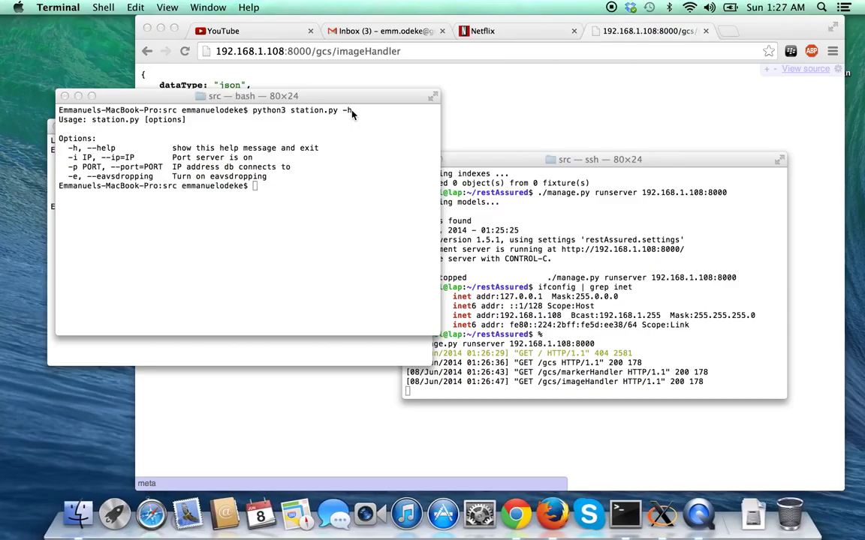
pyautogui.click(71, 159)
pyautogui.moveTo(69, 158); pyautogui.dragTo(77, 158)
pyautogui.click(72, 158)
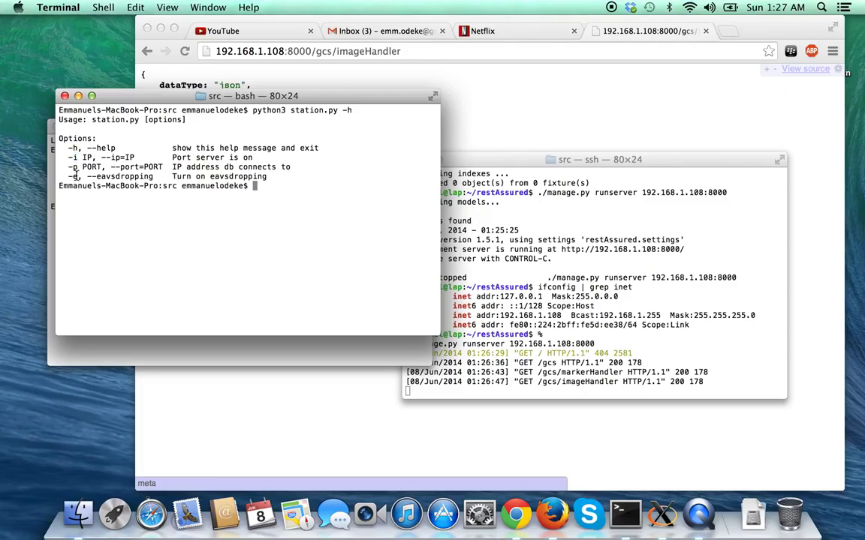
pyautogui.moveTo(64, 178); pyautogui.dragTo(271, 175)
pyautogui.click(271, 176)
pyautogui.press('Up')
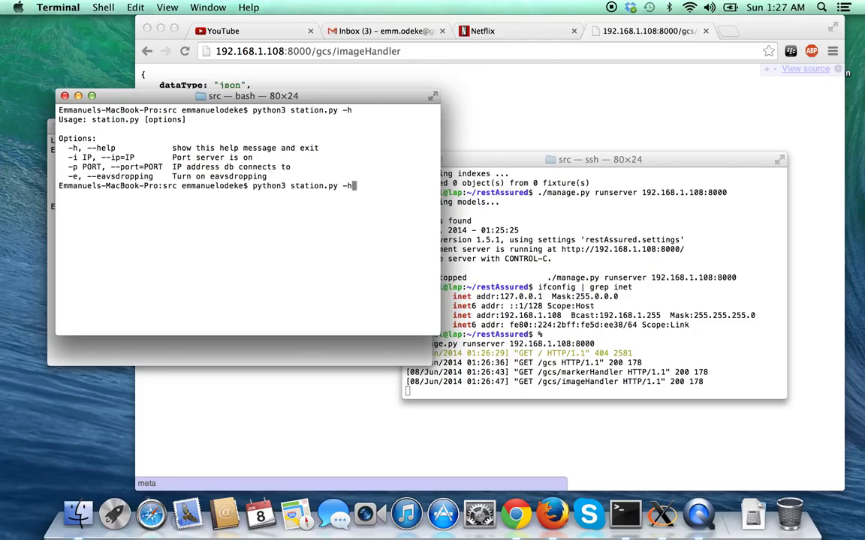
pyautogui.press('BackSpace')
pyautogui.write('i h')
pyautogui.write('ttp://192.168.1.108')
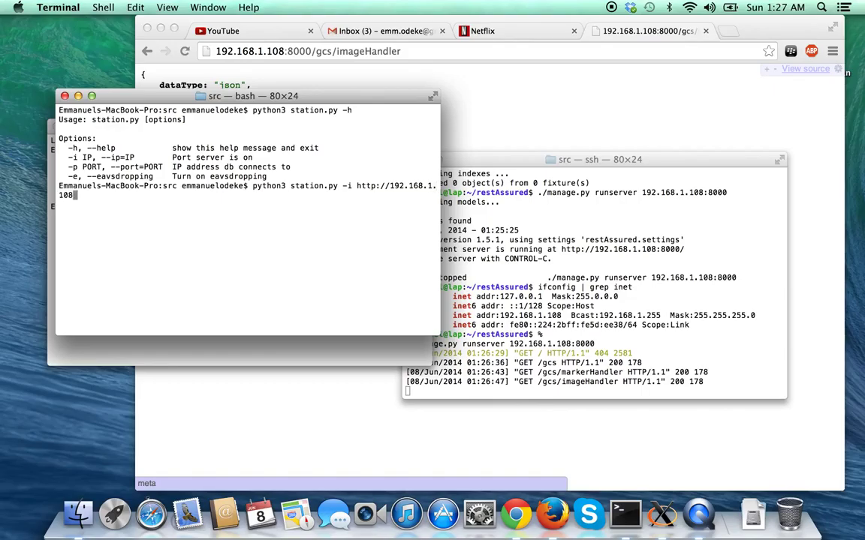
pyautogui.press('Return')
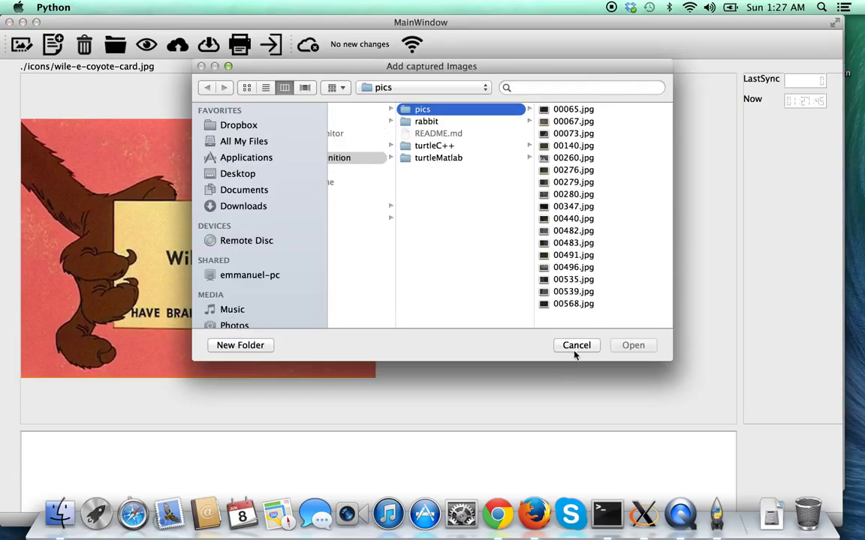
# Restart the image import and select 00065.jpg through 00260.jpg.
pyautogui.click(575, 347)
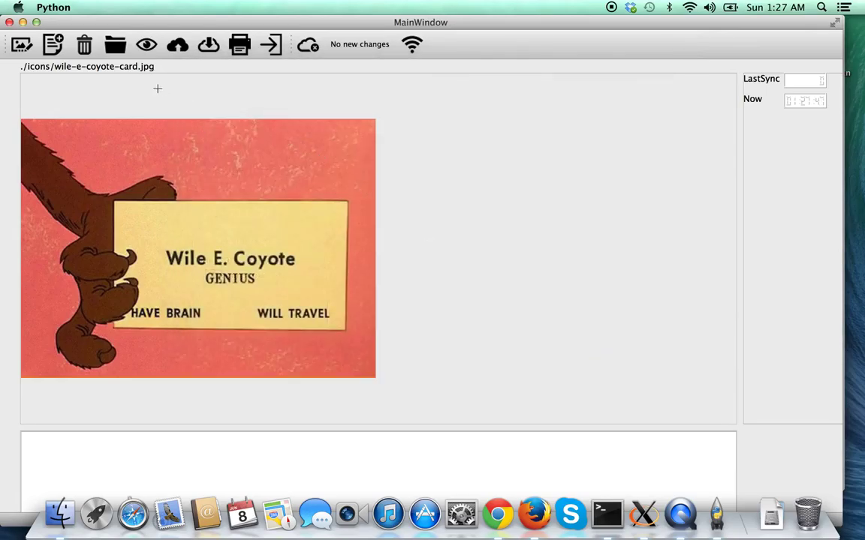
pyautogui.click(116, 46)
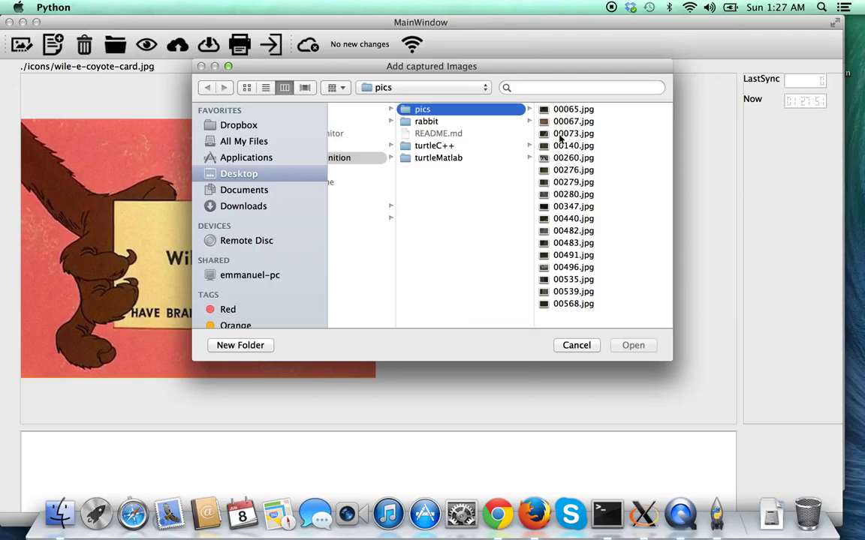
pyautogui.click(571, 111)
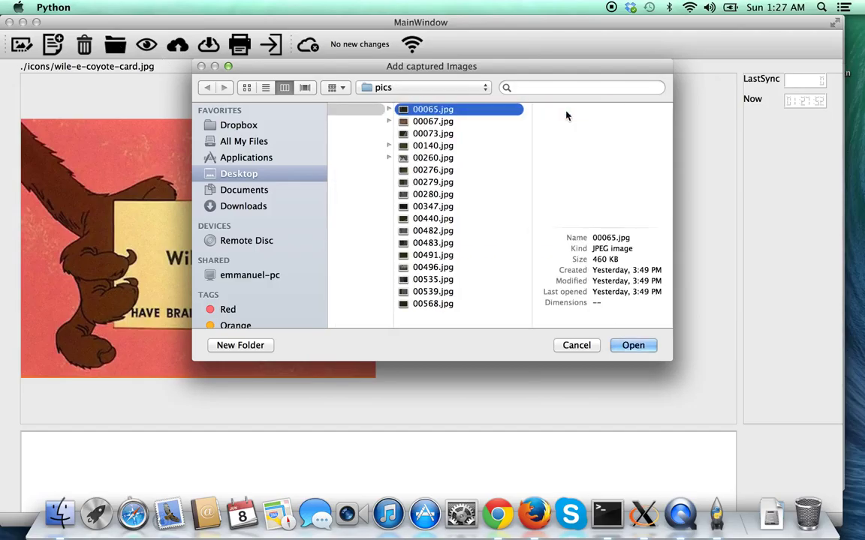
pyautogui.keyDown('shift'); pyautogui.click(442, 122); pyautogui.keyUp('shift')
pyautogui.keyDown('shift'); pyautogui.click(442, 133); pyautogui.keyUp('shift')
pyautogui.keyDown('shift'); pyautogui.click(441, 147); pyautogui.keyUp('shift')
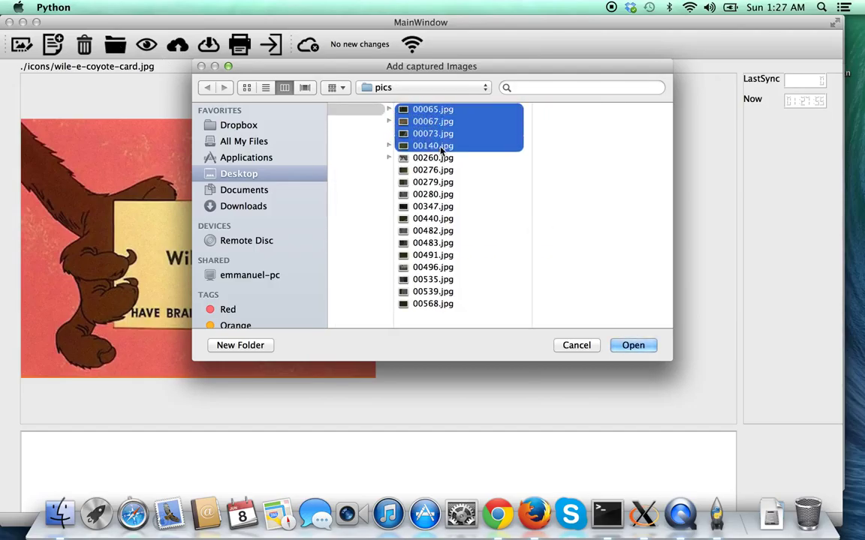
pyautogui.keyDown('shift'); pyautogui.click(441, 159); pyautogui.keyUp('shift')
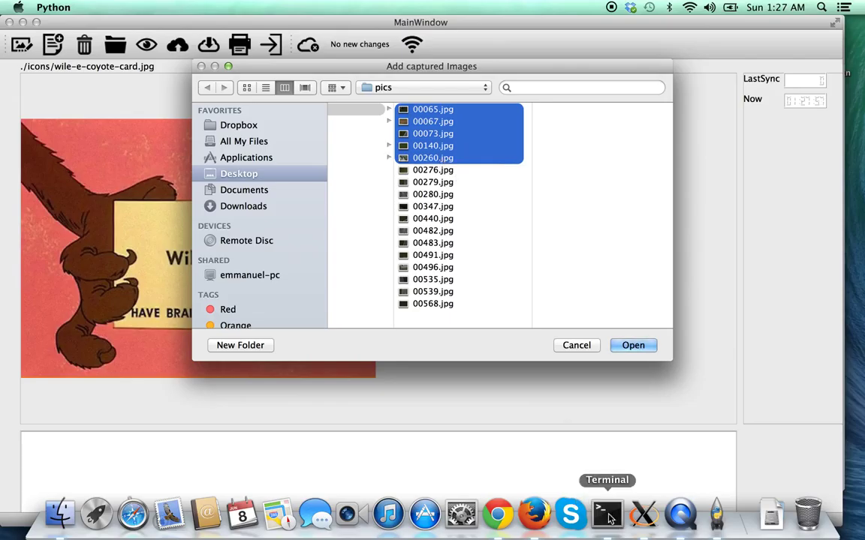
# Cancel the import without adding files and return to Chrome's empty imageHandler list.
pyautogui.click(499, 517)
pyautogui.click(593, 351)
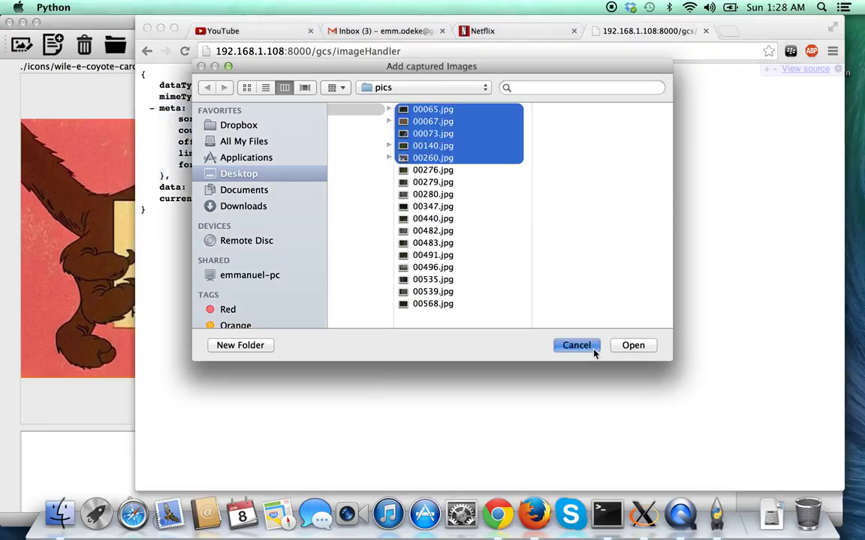
pyautogui.click(497, 515)
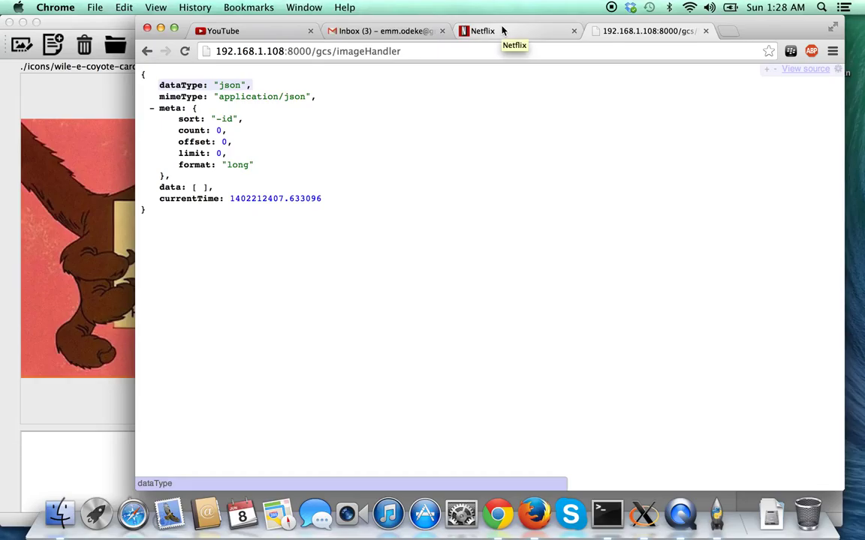
# Switch Chrome's address from gcs/imageHandler to uploader, then bring Pigeon back to front.
pyautogui.moveTo(314, 51); pyautogui.dragTo(499, 56)
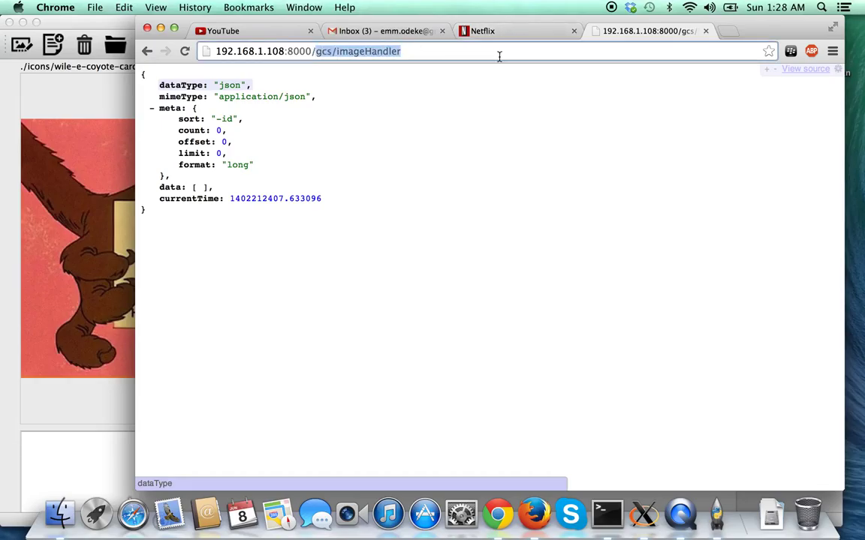
pyautogui.write('uploader')
pyautogui.press('Return')
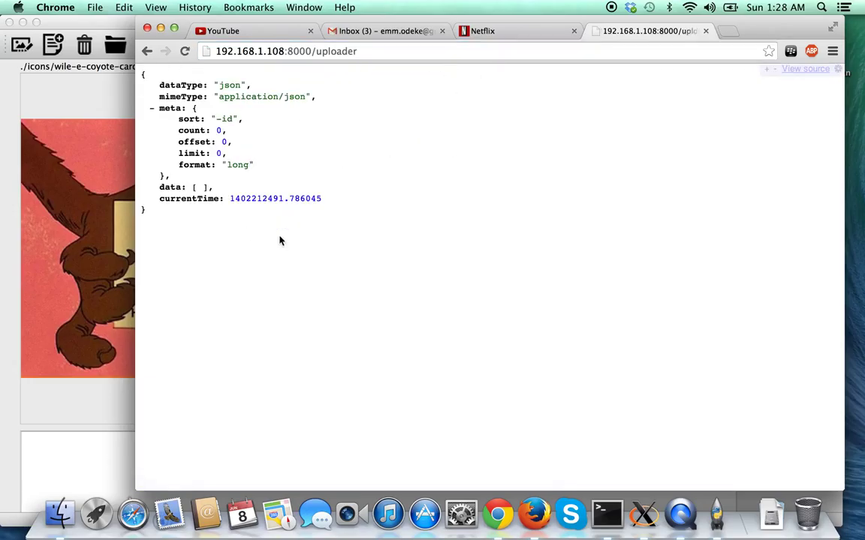
pyautogui.click(78, 400)
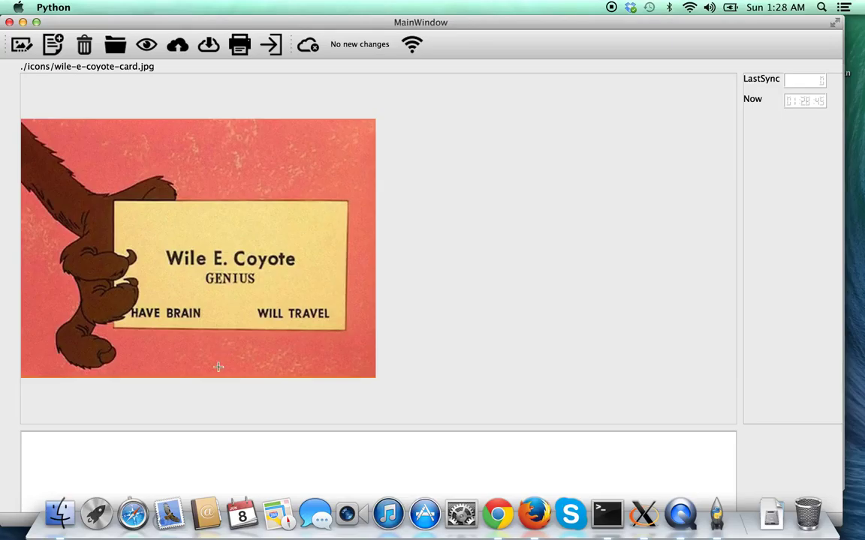
# Load all 17 JPGs from pics, 00065.jpg through 00568.jpg, and display 00065.jpg.
pyautogui.click(113, 45)
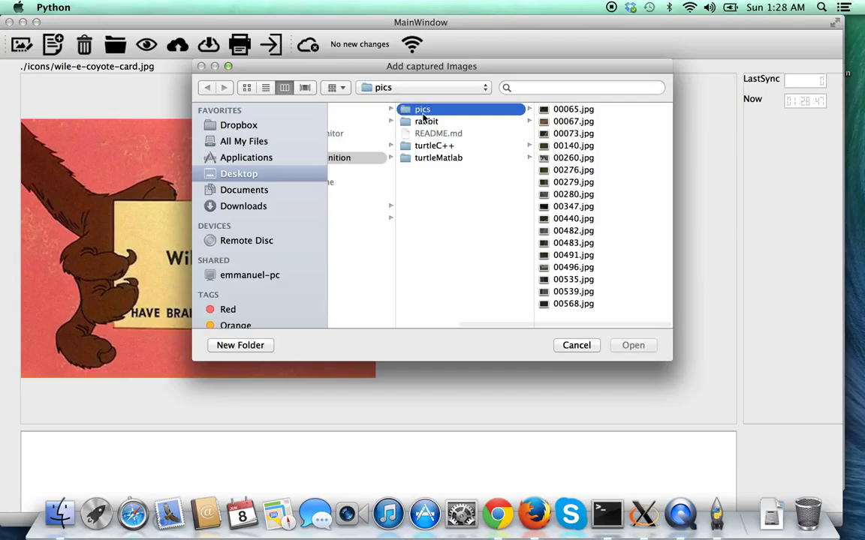
pyautogui.press('Right')
pyautogui.hotkey('shift', 'Down')
pyautogui.hotkey('shift', 'Down')
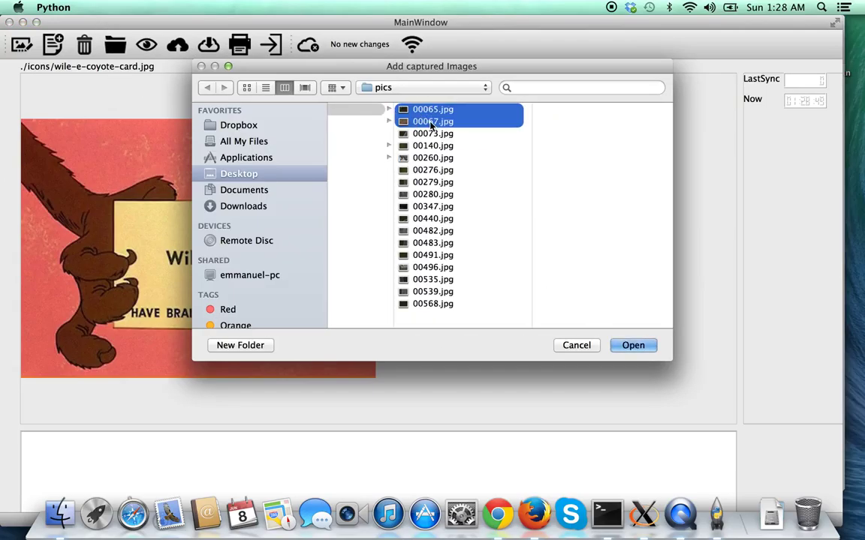
pyautogui.hotkey('shift', 'Down')
pyautogui.hotkey('shift', 'Down')
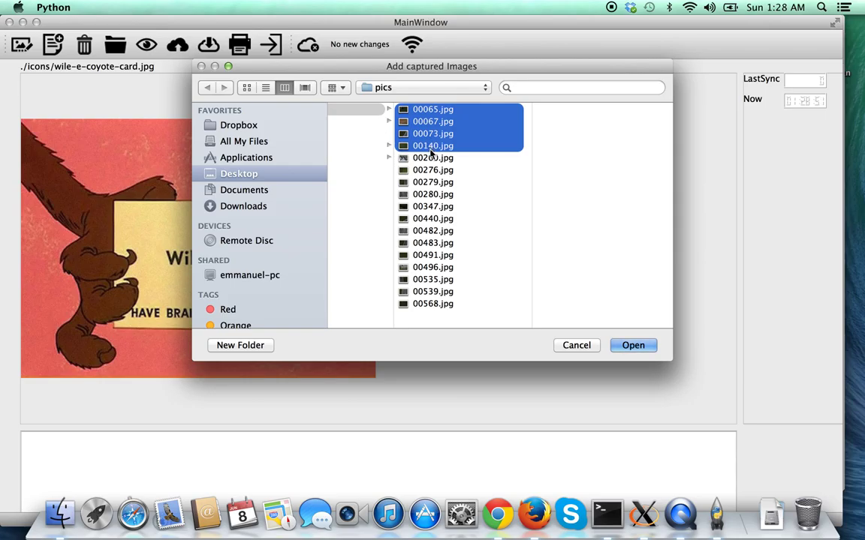
pyautogui.moveTo(441, 162); pyautogui.dragTo(448, 211)
pyautogui.hotkey('shift', 'Down')
pyautogui.hotkey('shift', 'Down')
pyautogui.hotkey('shift', 'Down')
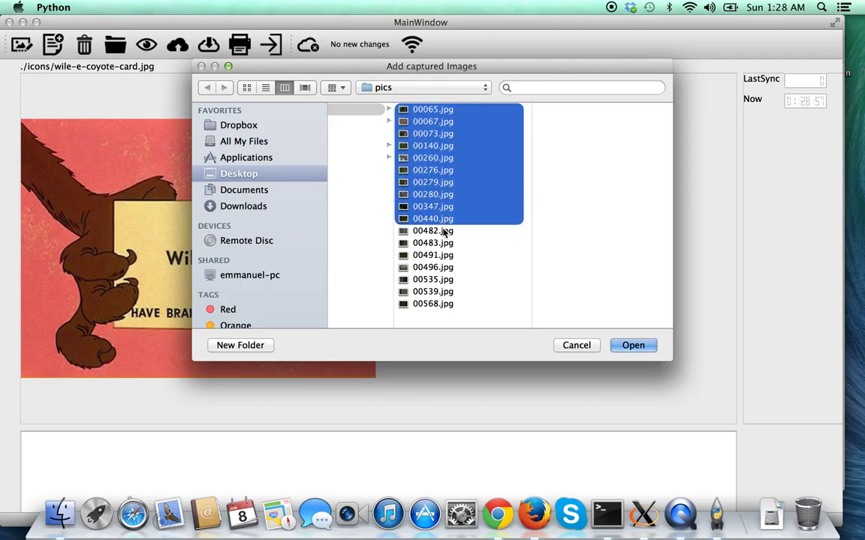
pyautogui.hotkey('shift', 'Down')
pyautogui.hotkey('shift', 'Down')
pyautogui.hotkey('shift', 'Down')
pyautogui.hotkey('shift', 'Down')
pyautogui.hotkey('shift', 'Down')
pyautogui.hotkey('shift', 'Down')
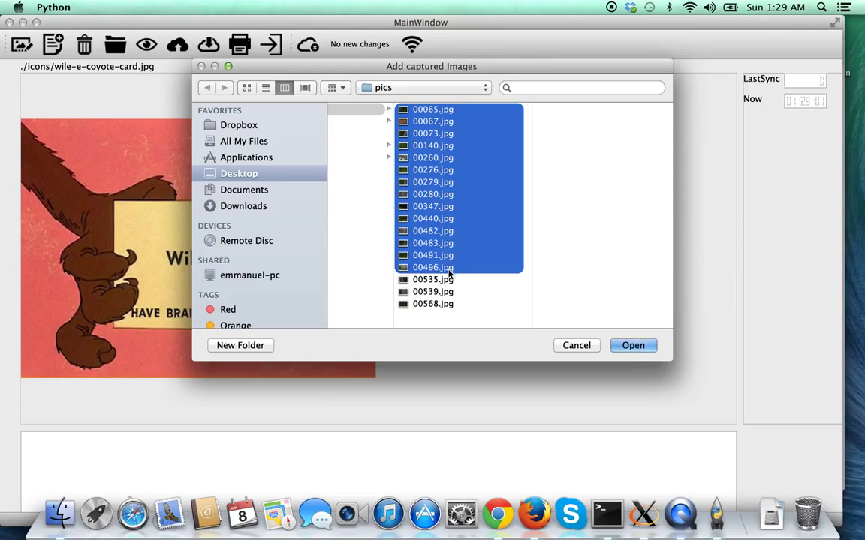
pyautogui.hotkey('shift', 'Down')
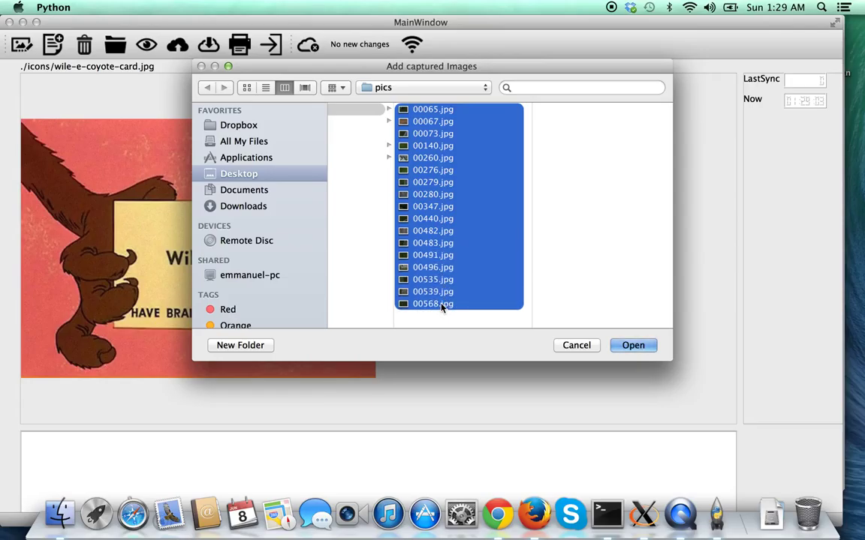
pyautogui.click(632, 346)
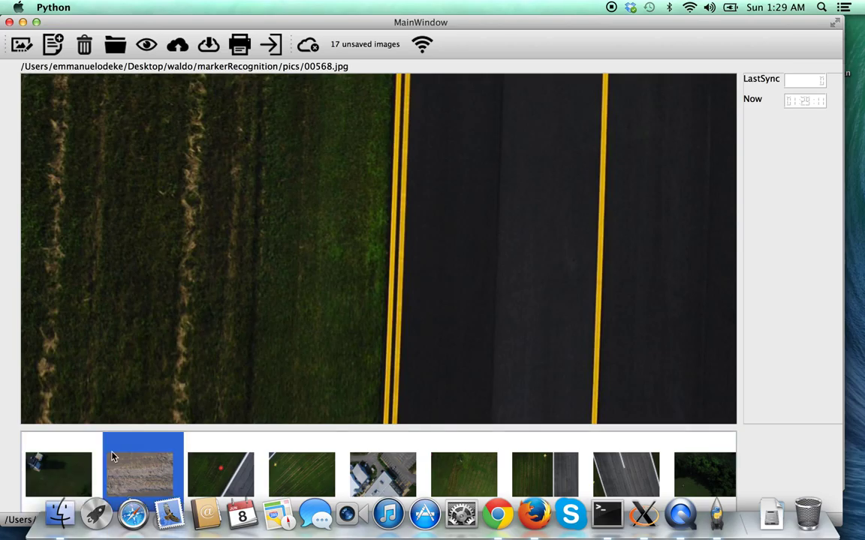
pyautogui.click(60, 462)
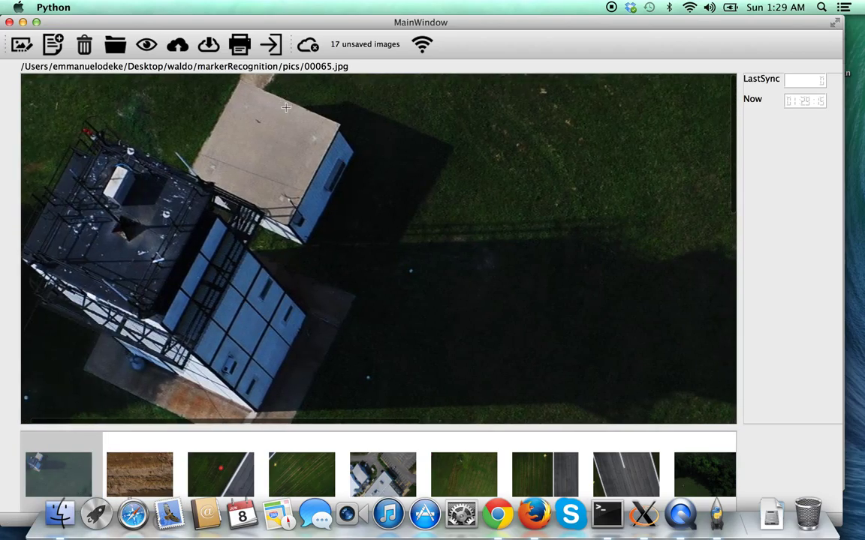
# Mark the building corner on 00065.jpg with an Antenna comment, then review and close its location data.
pyautogui.click(84, 134)
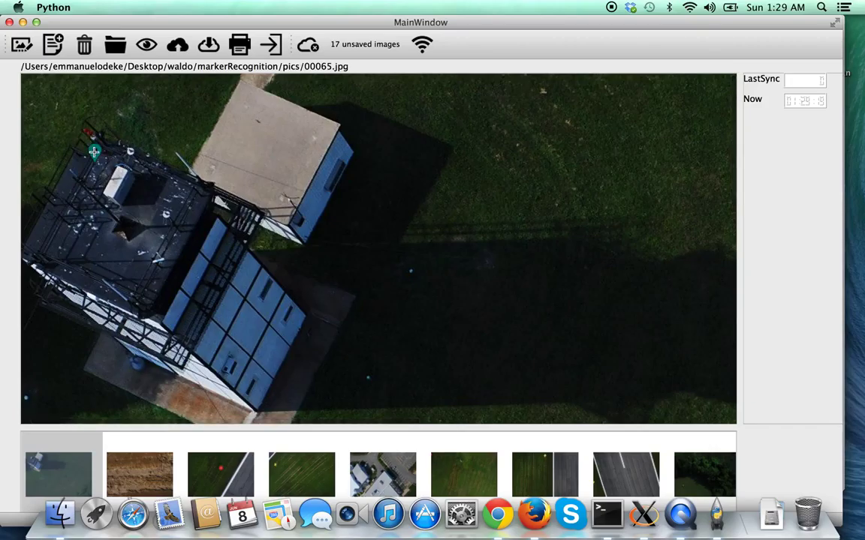
pyautogui.click(93, 152)
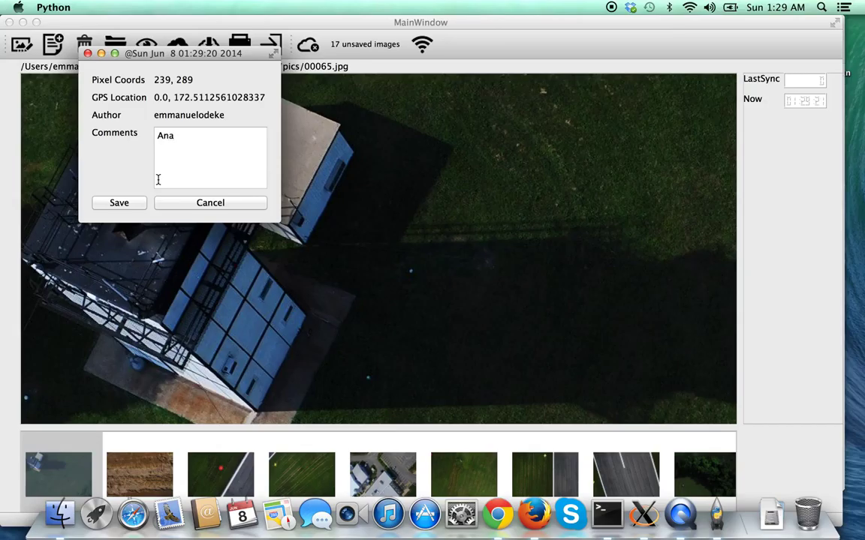
pyautogui.click(120, 202)
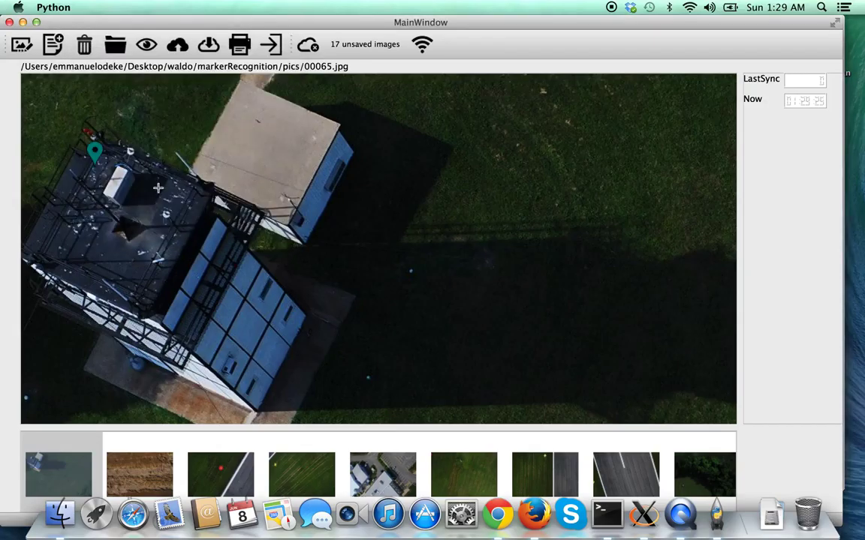
pyautogui.click(21, 46)
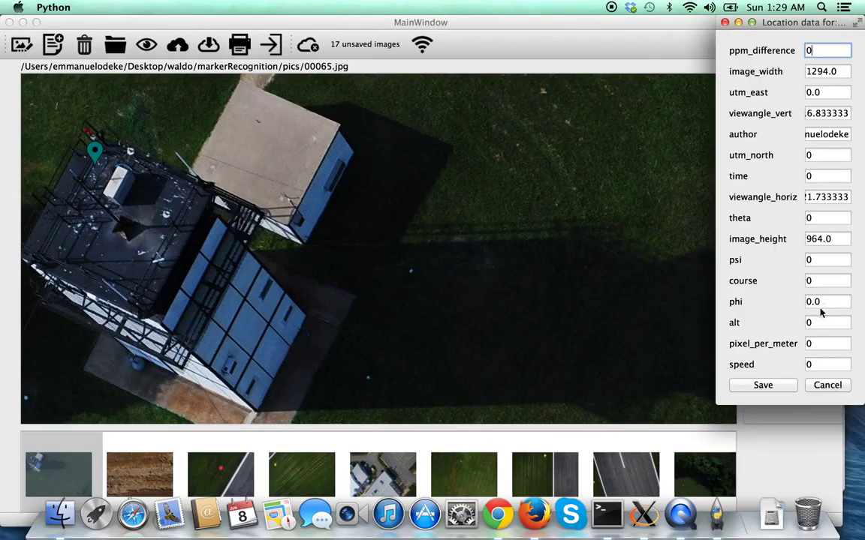
pyautogui.click(827, 385)
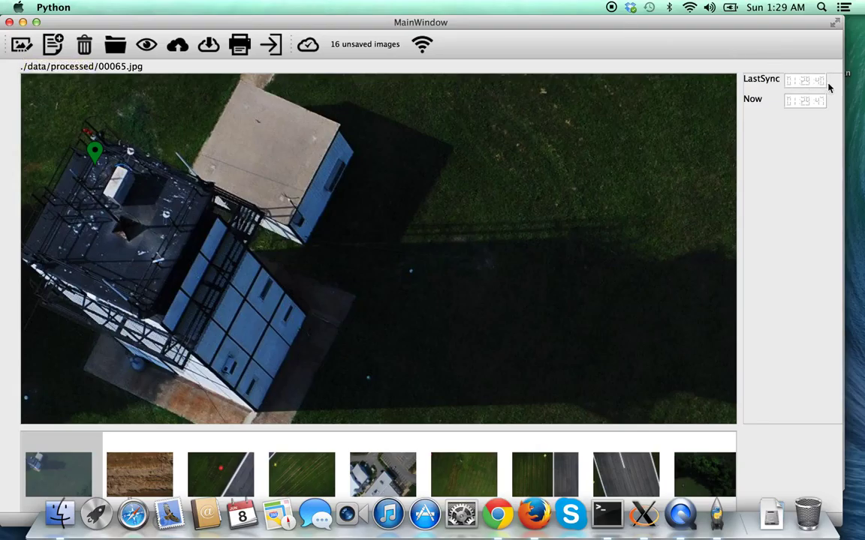
# Review and close the location data, then cancel the telemetry file picker without adding anything.
pyautogui.click(23, 46)
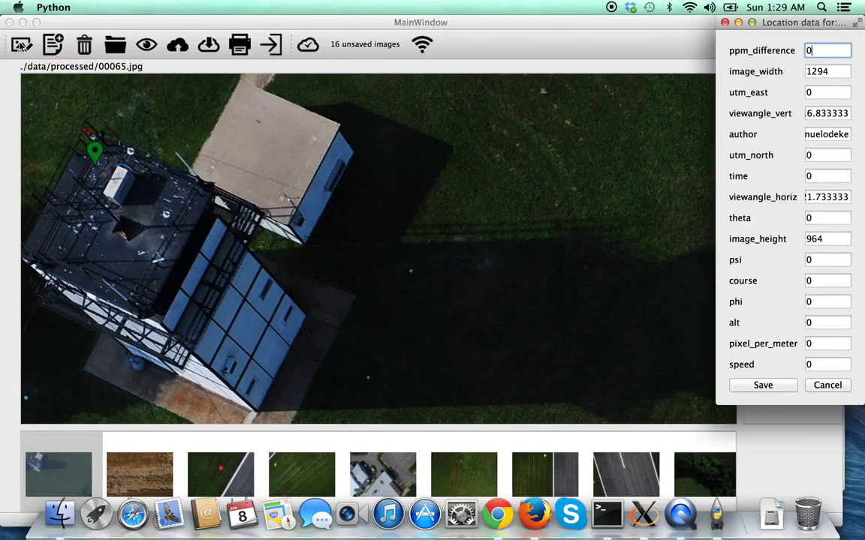
pyautogui.click(828, 386)
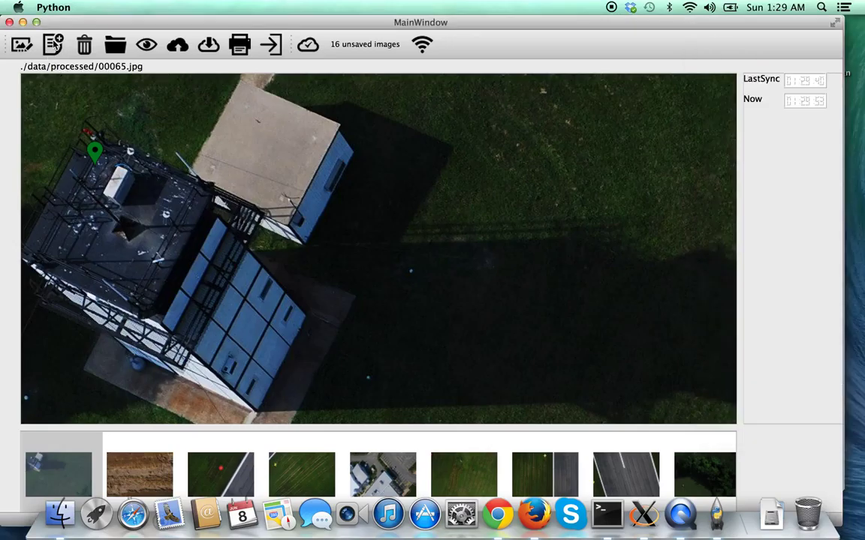
pyautogui.click(53, 45)
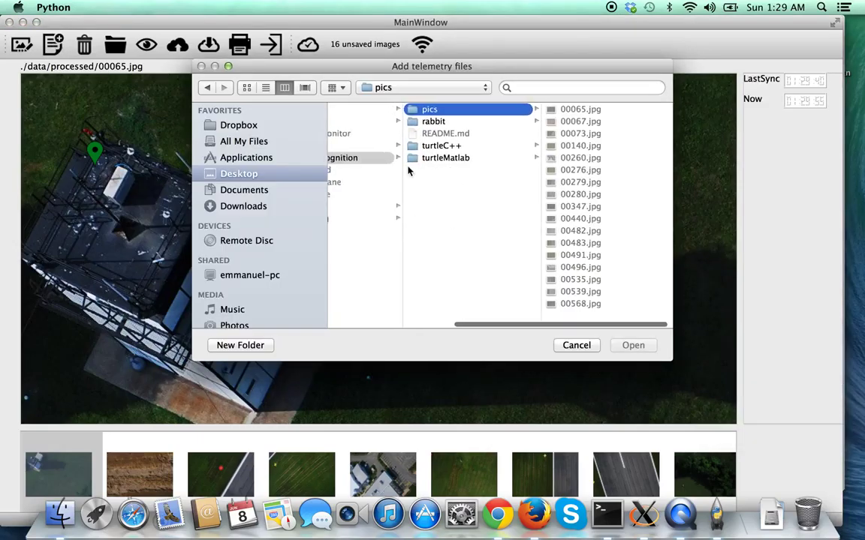
pyautogui.hscroll(-3, 407, 171)
pyautogui.hscroll(4, 408, 171)
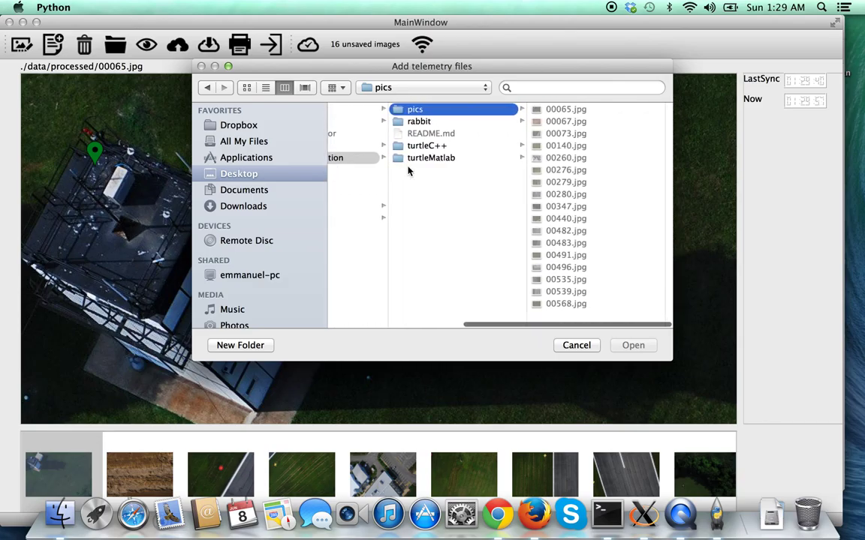
pyautogui.hscroll(-1, 408, 171)
pyautogui.click(574, 347)
# Delete every loaded image, starting with 00067.jpg, until the thumbnail strip is empty.
pyautogui.click(134, 458)
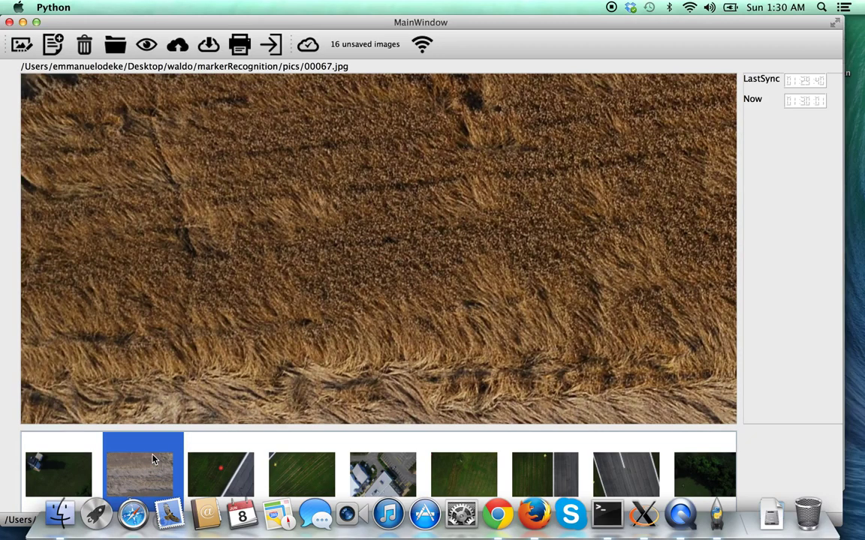
pyautogui.click(84, 45)
pyautogui.click(84, 44)
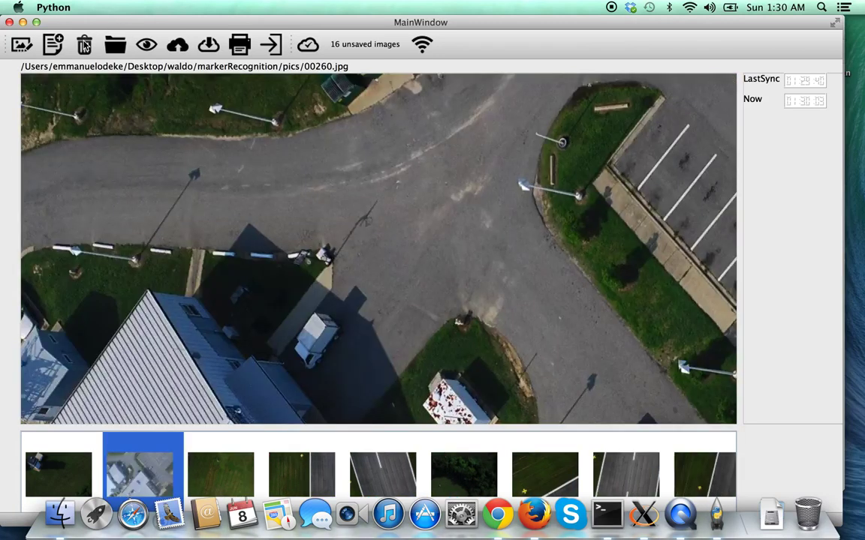
pyautogui.click(84, 44)
pyautogui.click(84, 45)
pyautogui.click(84, 44)
pyautogui.click(84, 44)
pyautogui.click(84, 44)
pyautogui.click(84, 45)
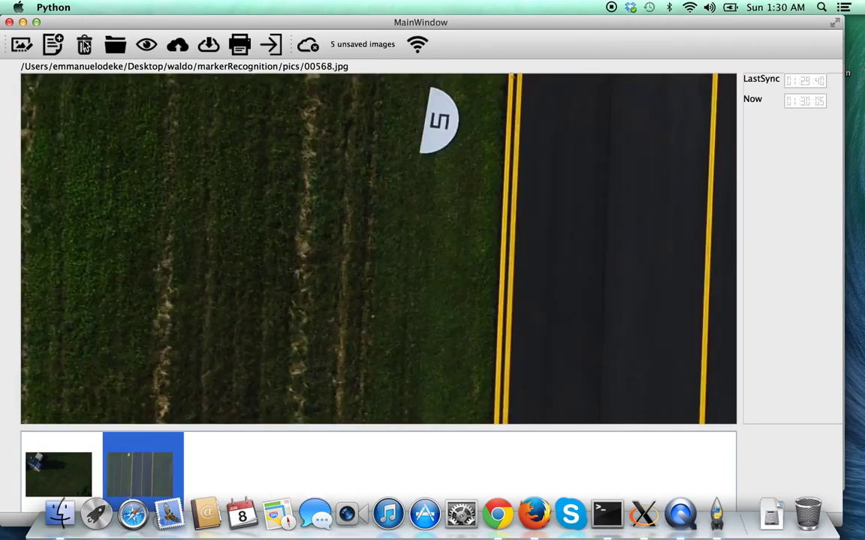
pyautogui.click(84, 44)
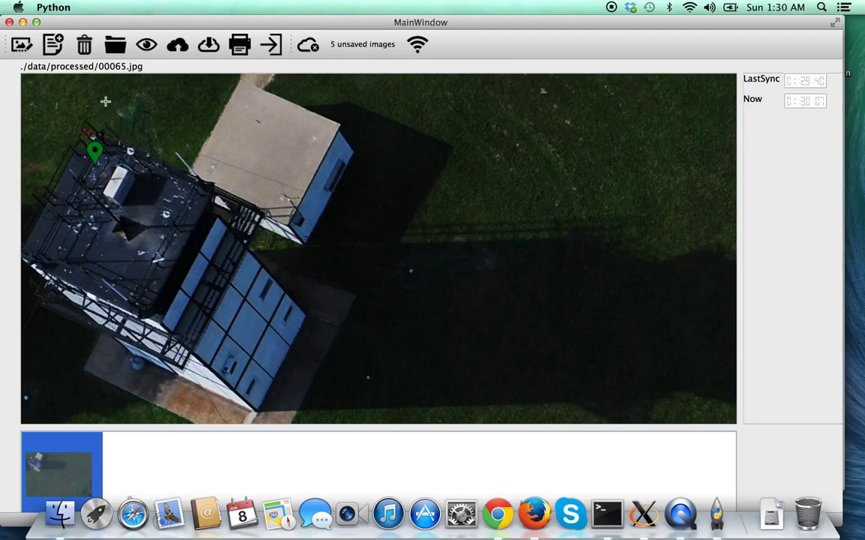
pyautogui.click(85, 45)
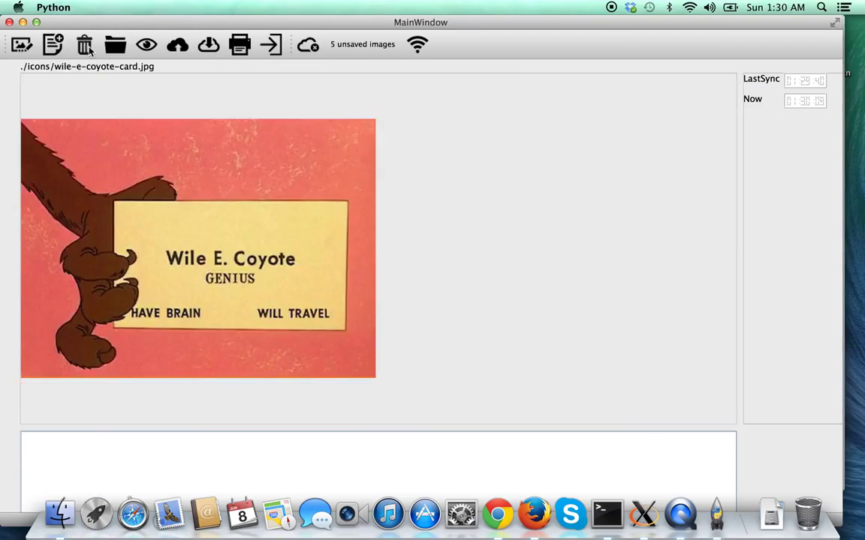
pyautogui.click(115, 44)
pyautogui.hscroll(-3, 379, 161)
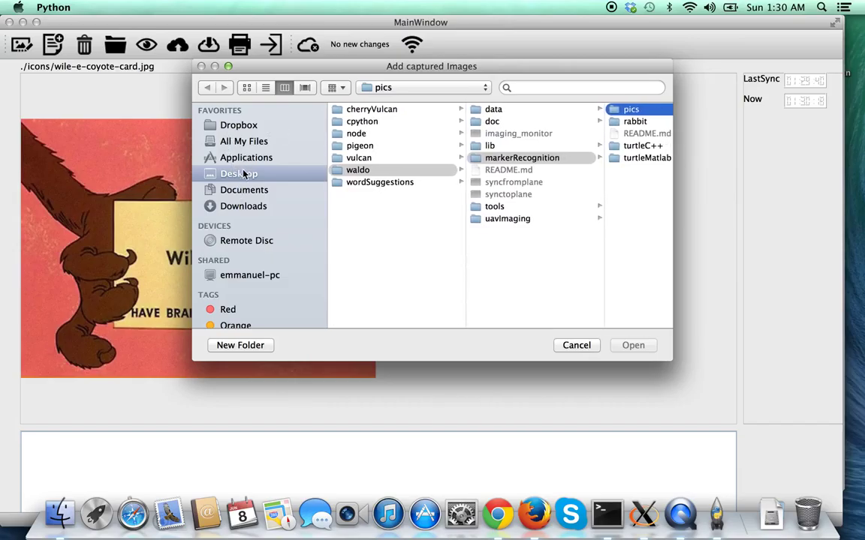
# Browse to home/pigeon/src/data/processed and load a run of images starting at 1.jpg.
pyautogui.click(251, 275)
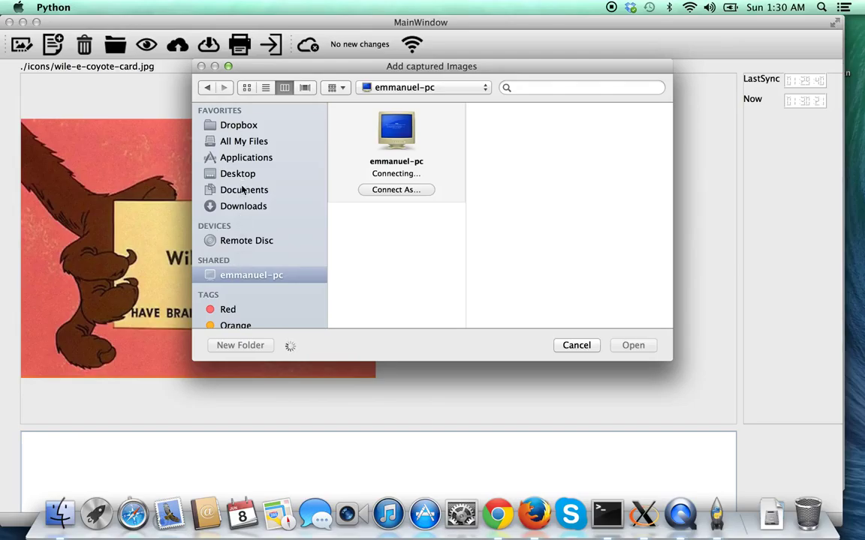
pyautogui.click(243, 191)
pyautogui.click(403, 88)
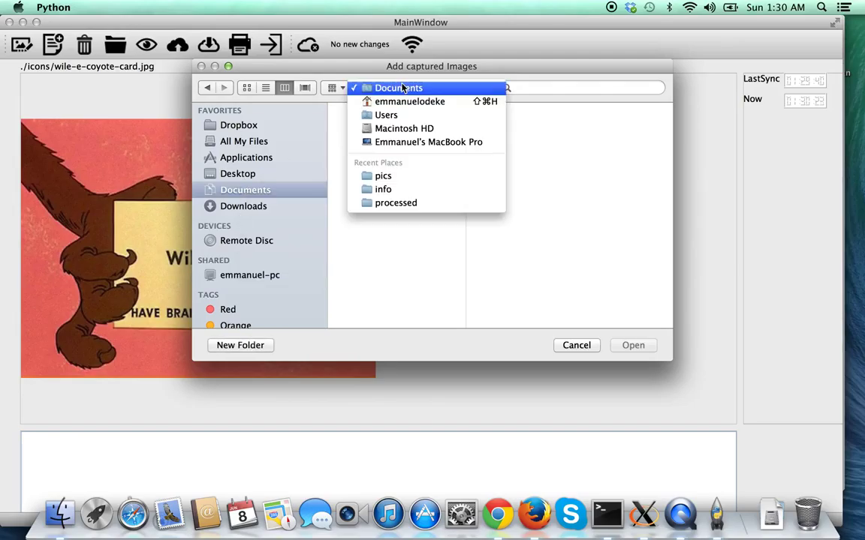
pyautogui.click(402, 102)
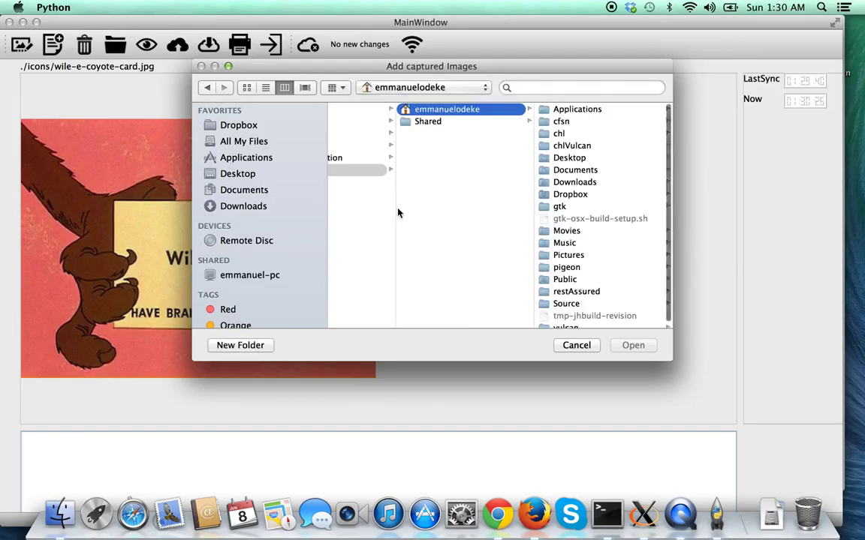
pyautogui.scroll(-1, 599, 180)
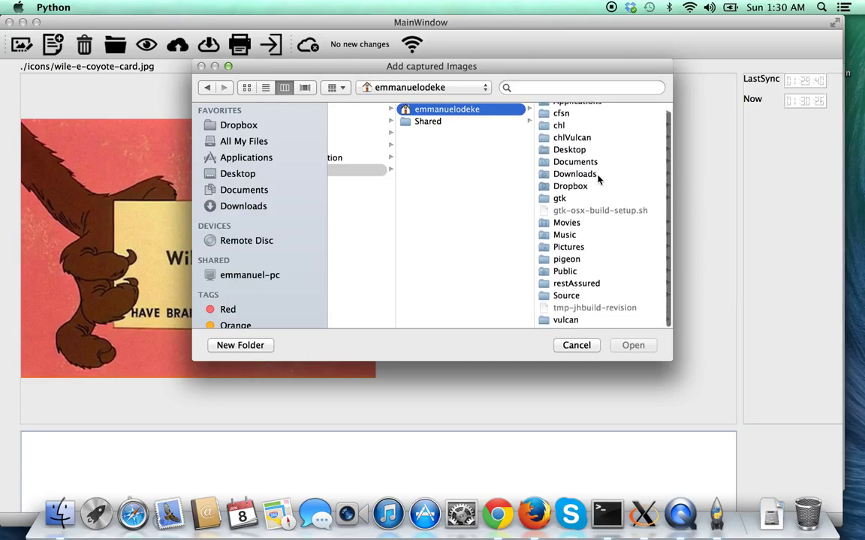
pyautogui.click(579, 264)
pyautogui.click(567, 134)
pyautogui.click(561, 132)
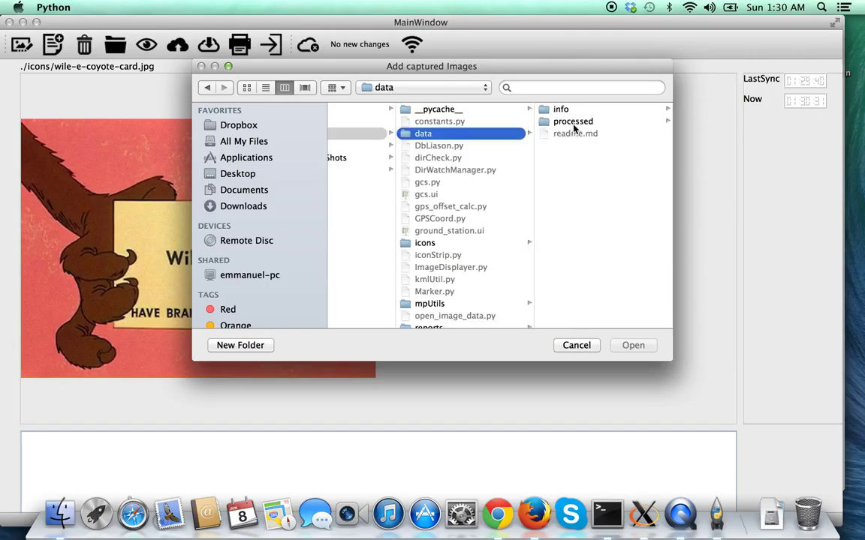
pyautogui.click(575, 123)
pyautogui.click(562, 111)
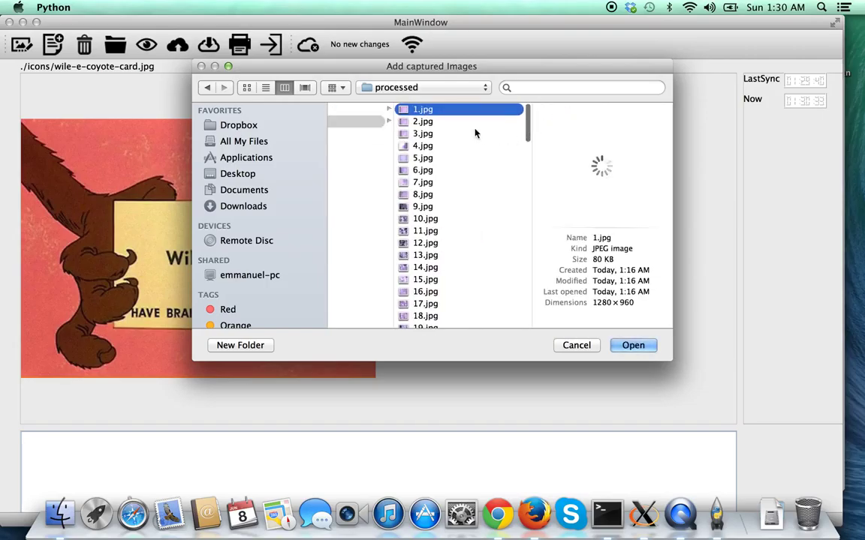
pyautogui.moveTo(450, 121); pyautogui.dragTo(473, 327)
pyautogui.scroll(-15, 461, 225)
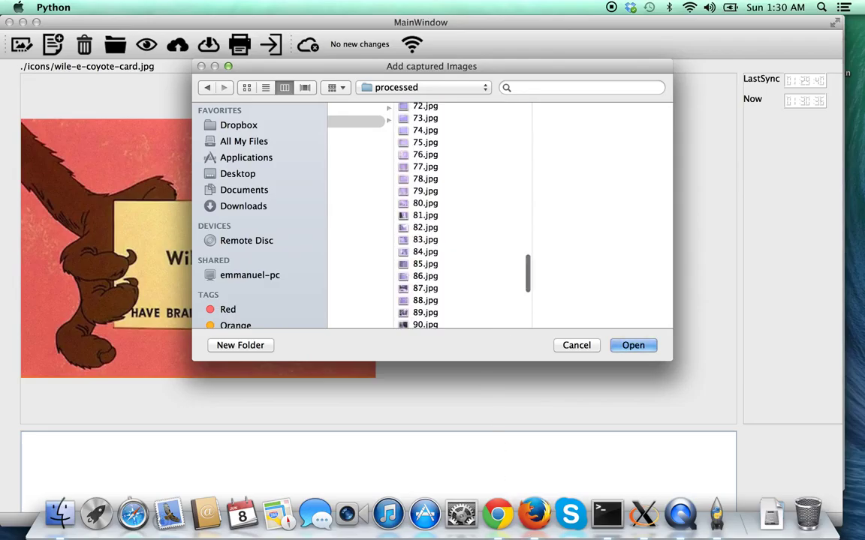
pyautogui.click(634, 345)
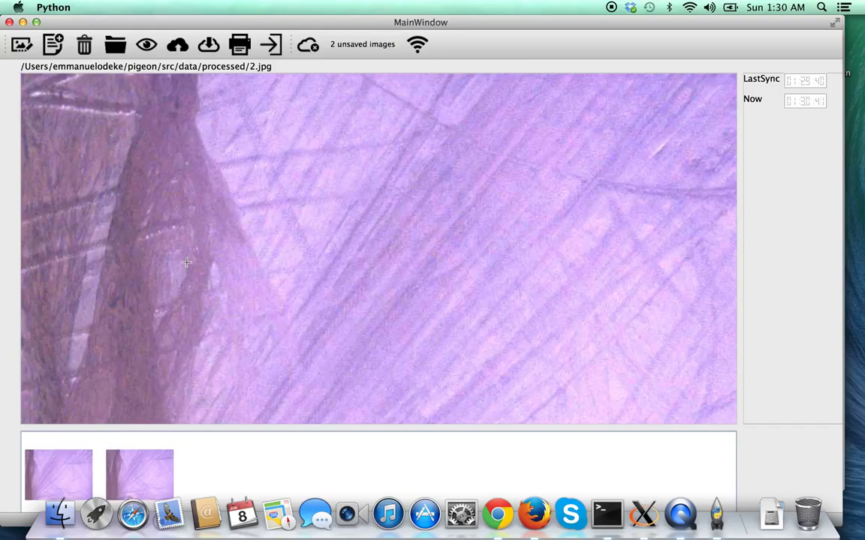
# Load 1.jpg, 3.jpg, 4.jpg and 5.jpg from the processed folder as well.
pyautogui.click(105, 42)
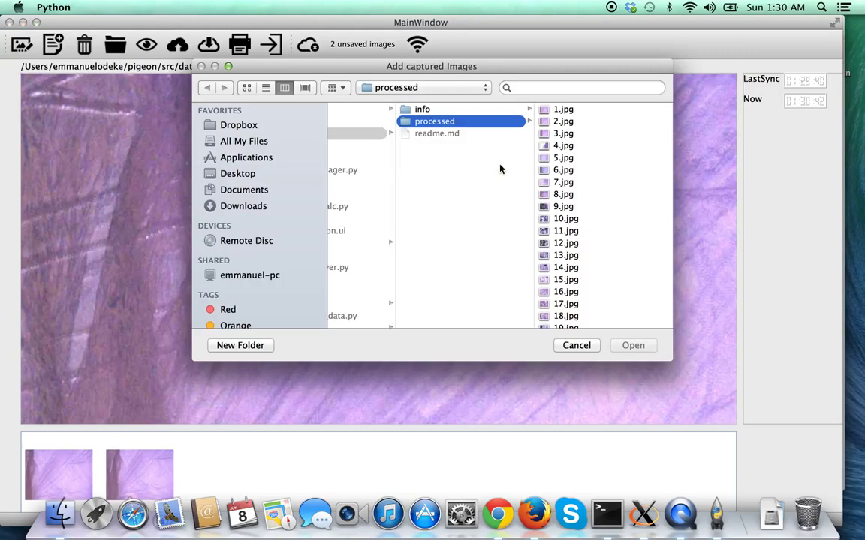
pyautogui.click(564, 112)
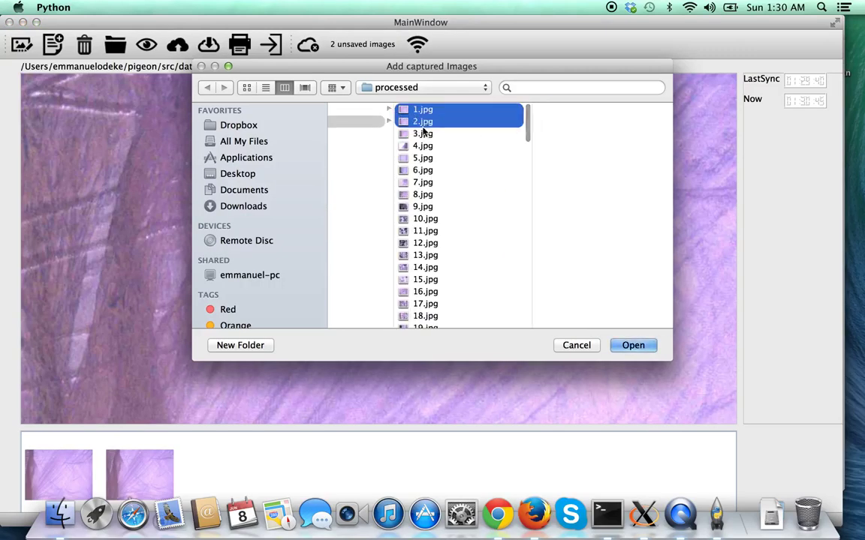
pyautogui.keyDown('super'); pyautogui.click(423, 133); pyautogui.keyUp('super')
pyautogui.keyDown('super'); pyautogui.click(425, 133); pyautogui.keyUp('super')
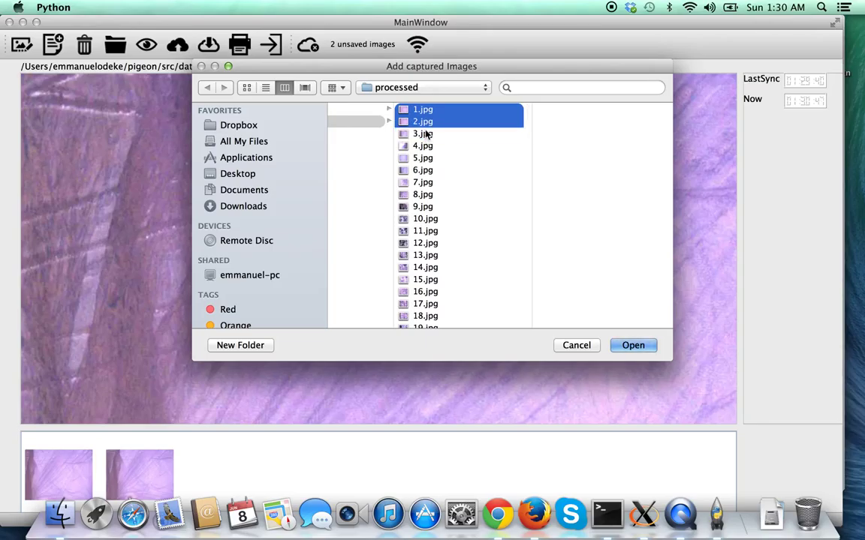
pyautogui.keyDown('super'); pyautogui.click(425, 134); pyautogui.keyUp('super')
pyautogui.keyDown('super'); pyautogui.click(424, 146); pyautogui.keyUp('super')
pyautogui.moveTo(425, 145); pyautogui.dragTo(629, 325)
pyautogui.keyDown('super'); pyautogui.click(443, 159); pyautogui.keyUp('super')
pyautogui.click(632, 345)
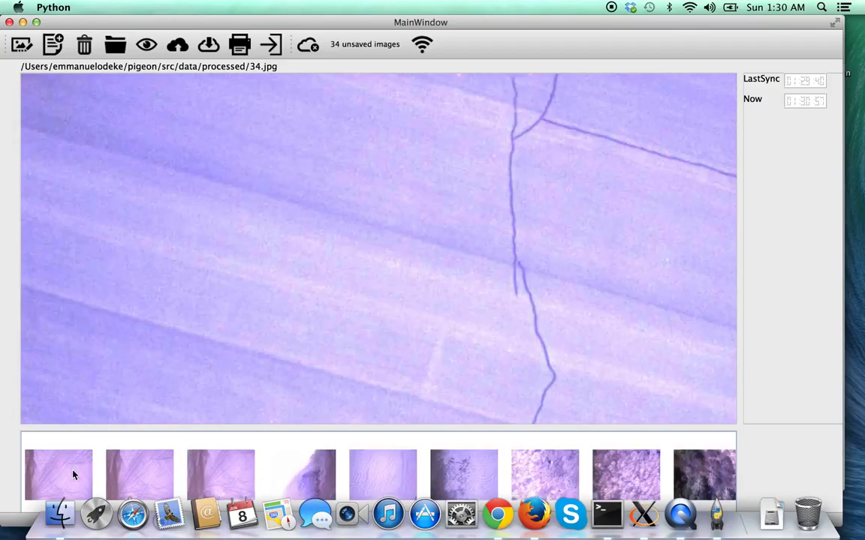
# Drop seven marker pins on 1.jpg, then open its location data and widen the window.
pyautogui.click(66, 476)
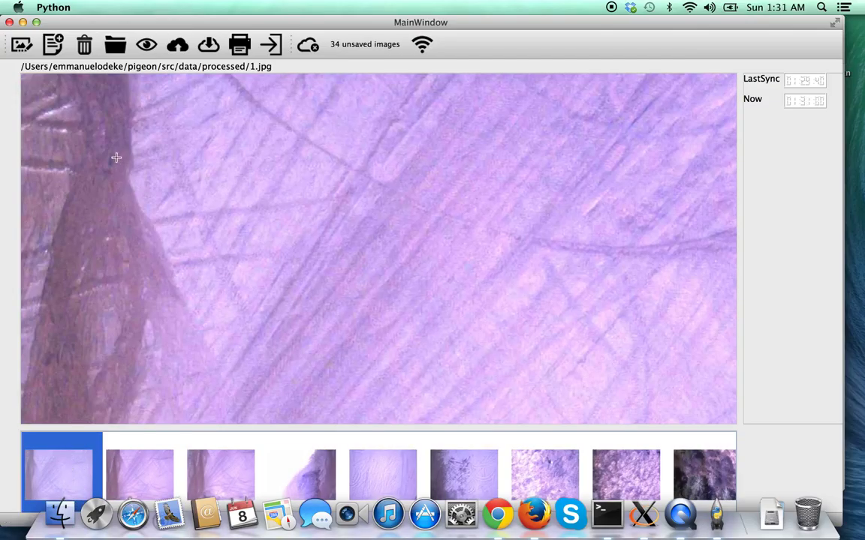
pyautogui.click(117, 158)
pyautogui.click(287, 187)
pyautogui.click(204, 111)
pyautogui.click(168, 310)
pyautogui.click(212, 229)
pyautogui.click(114, 267)
pyautogui.click(57, 184)
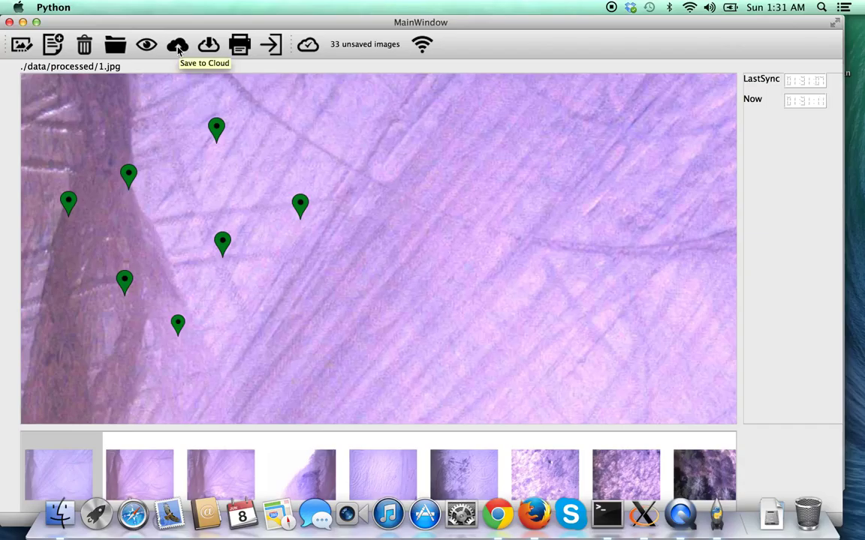
pyautogui.click(52, 45)
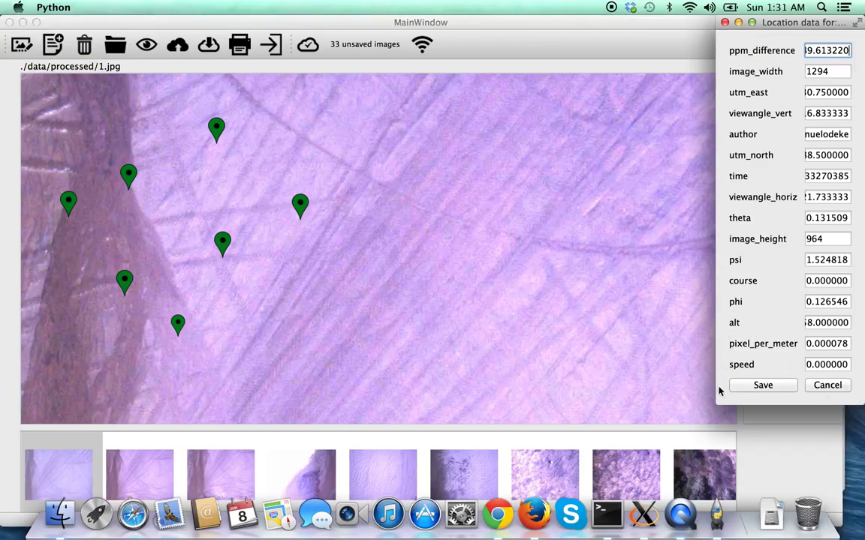
pyautogui.moveTo(714, 402); pyautogui.dragTo(574, 410)
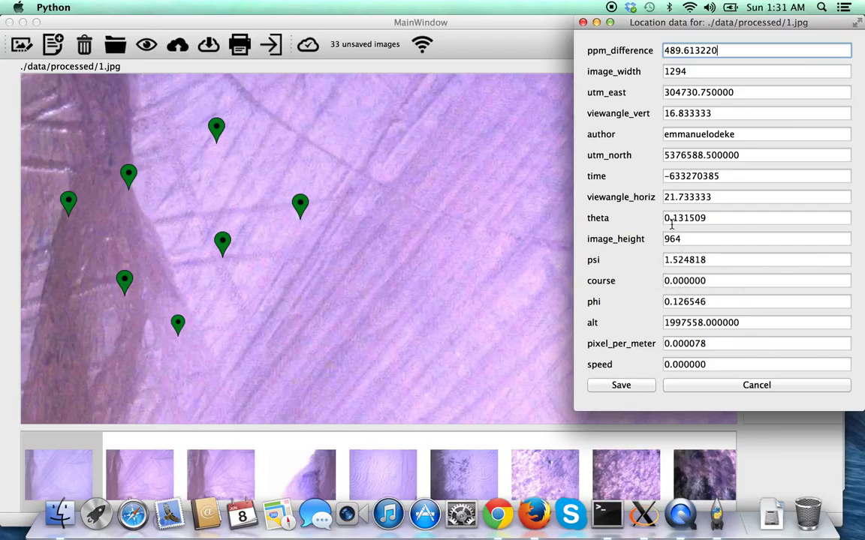
# Move one marker right on 1.jpg and save comments Sample 1, Great! and Concurrent editing on three markers.
pyautogui.click(704, 388)
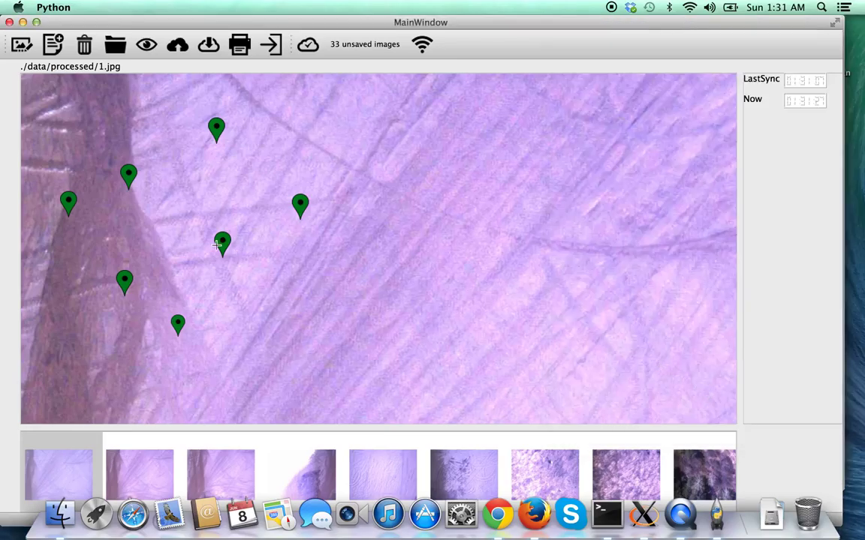
pyautogui.moveTo(225, 241); pyautogui.dragTo(541, 252)
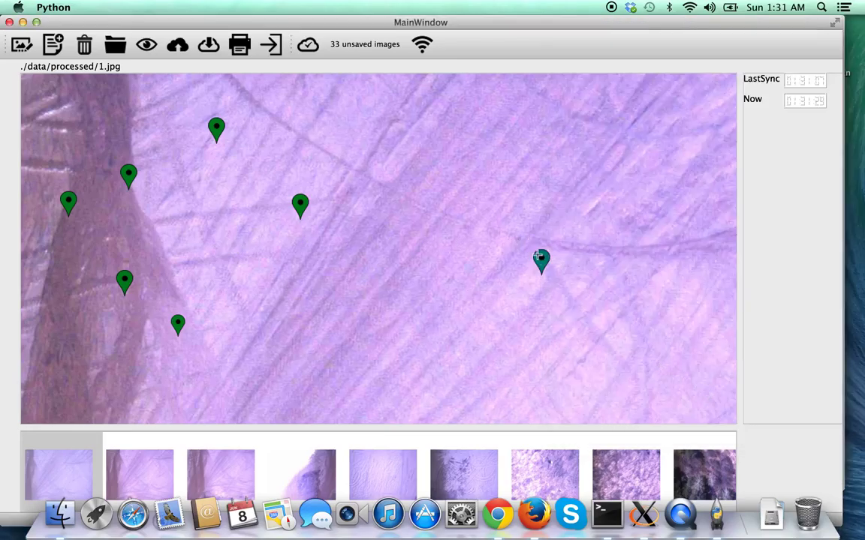
pyautogui.click(542, 252)
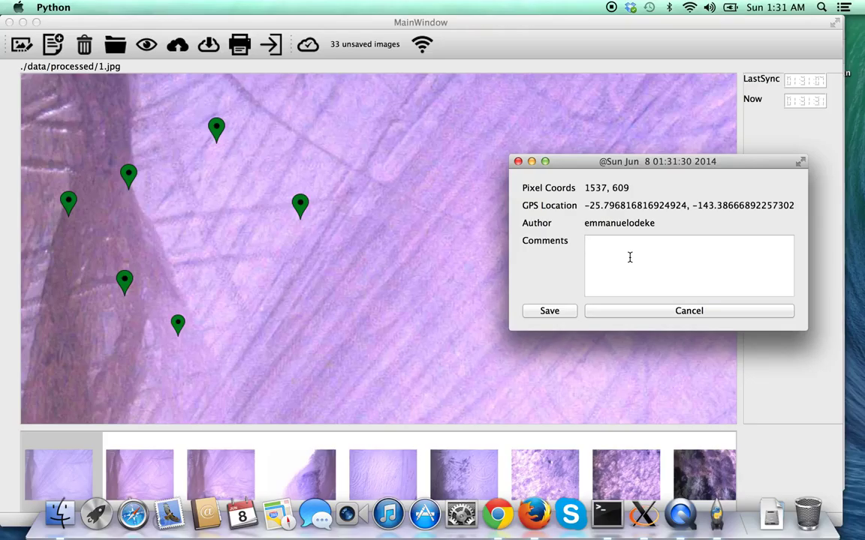
pyautogui.write('Sample 1')
pyautogui.click(549, 311)
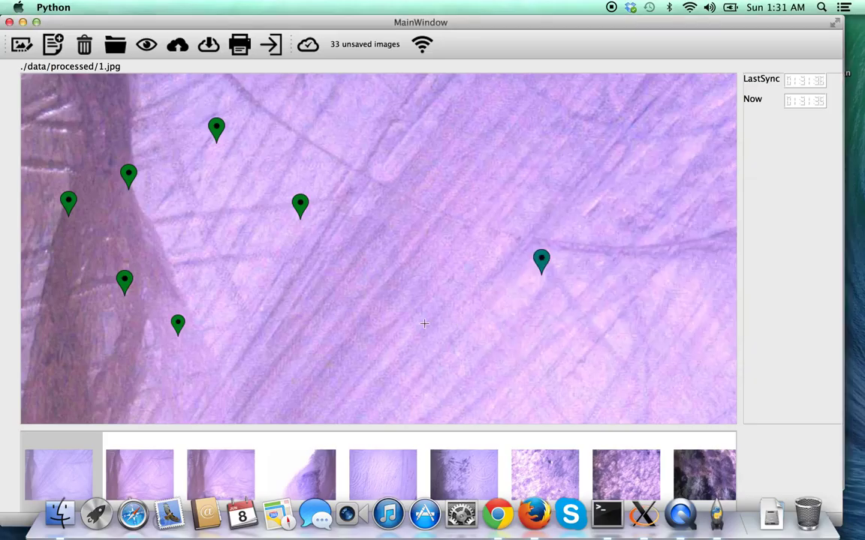
pyautogui.click(298, 200)
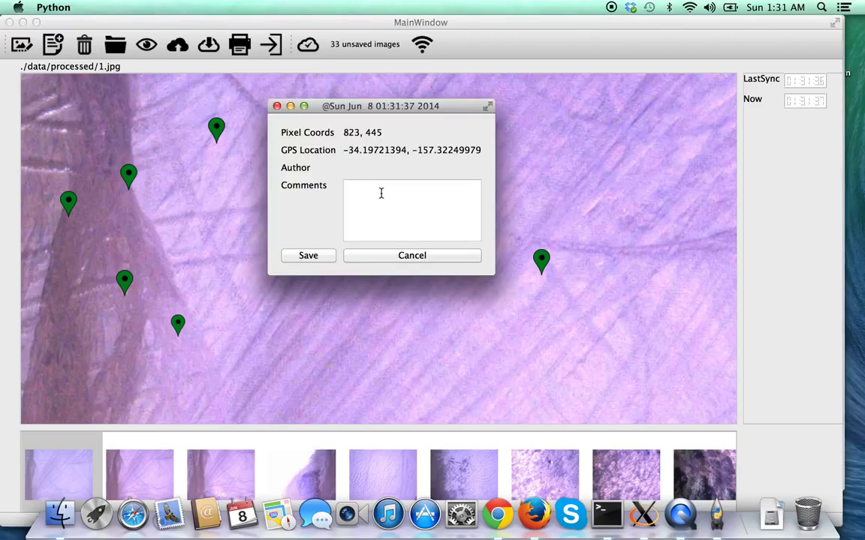
pyautogui.write('Great!')
pyautogui.click(322, 257)
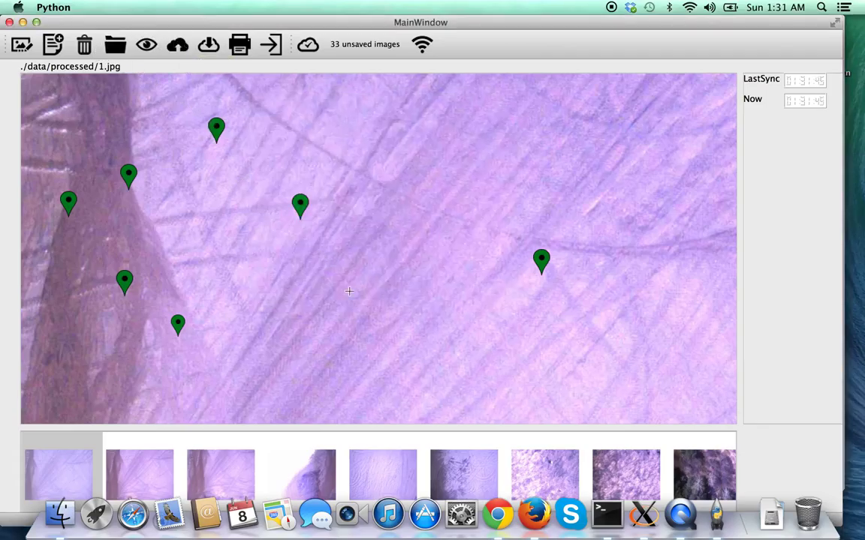
pyautogui.click(124, 278)
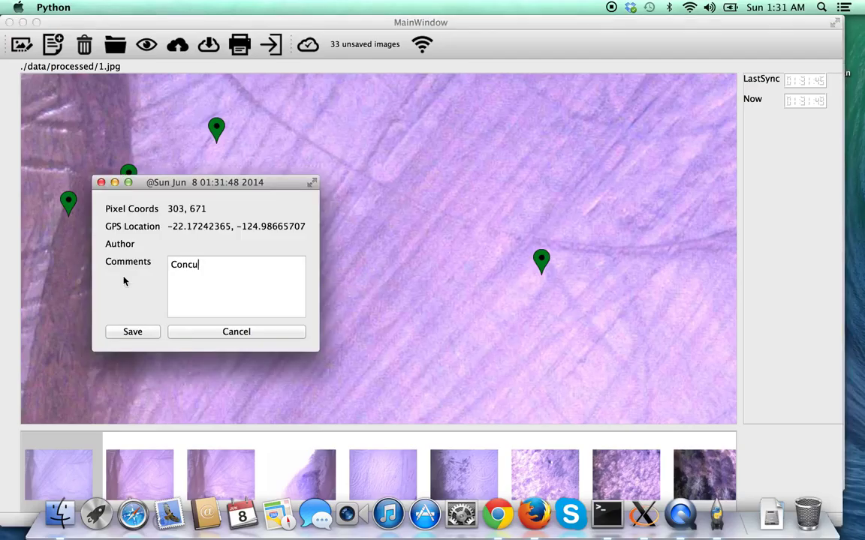
pyautogui.write('Concurrent editing')
pyautogui.click(133, 331)
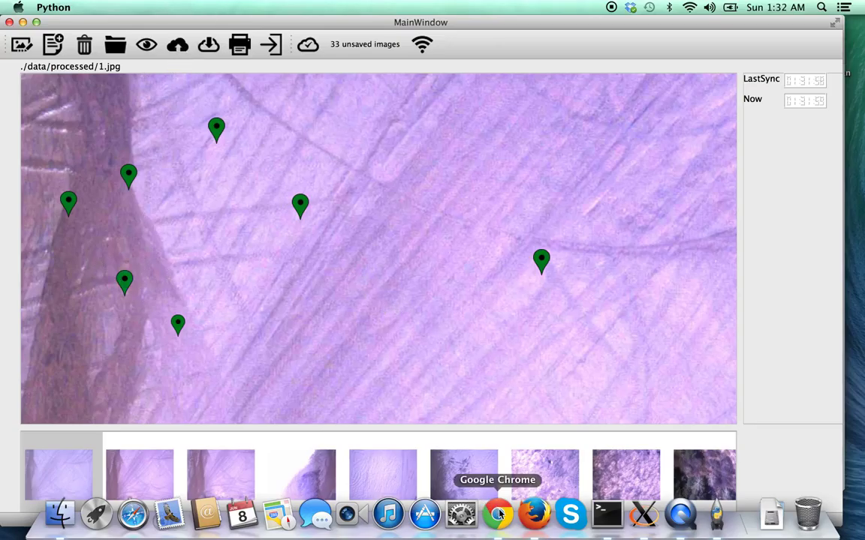
# Load the server's gcs/markerHandler page in Chrome and scroll through the marker JSON.
pyautogui.click(494, 496)
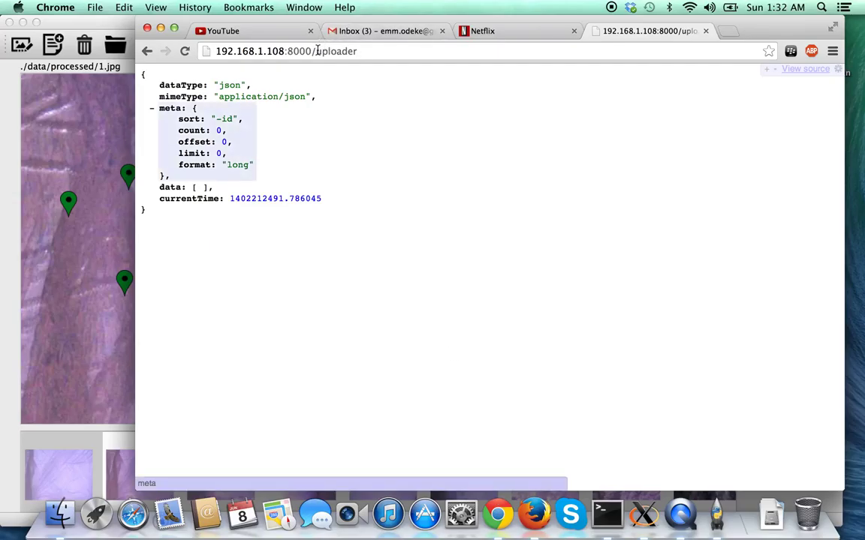
pyautogui.moveTo(315, 50); pyautogui.dragTo(524, 69)
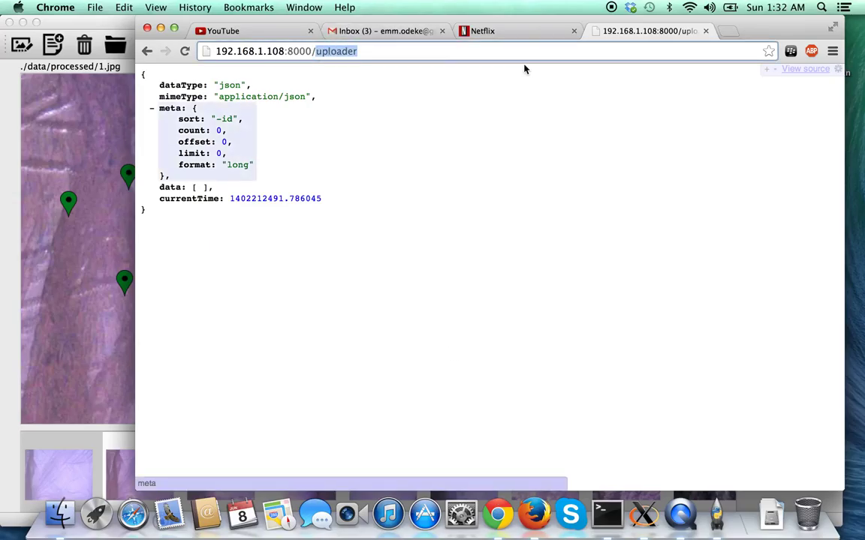
pyautogui.write('gcs/i')
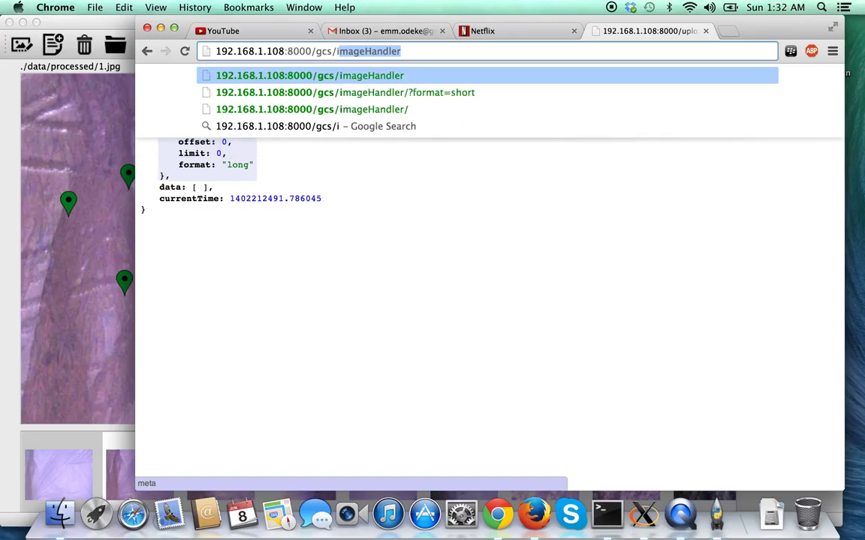
pyautogui.press('Delete')
pyautogui.write('mar')
pyautogui.press('Return')
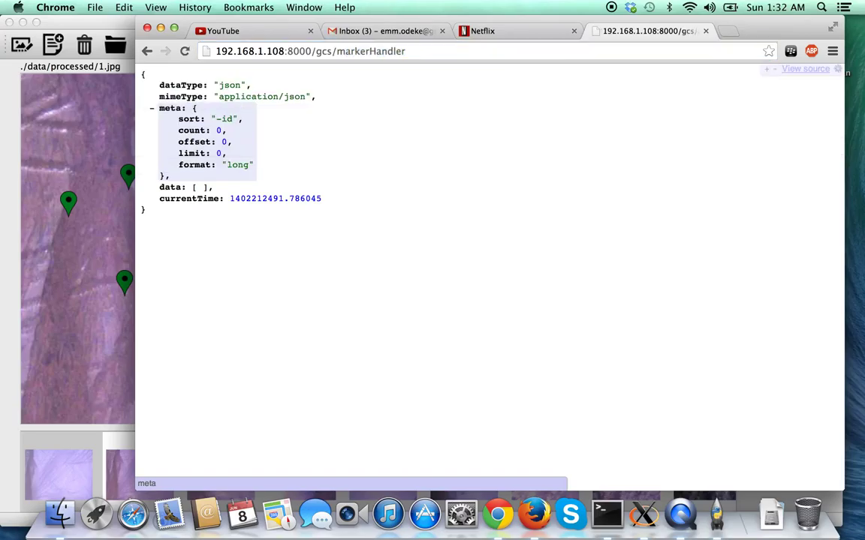
pyautogui.scroll(-2, 397, 293)
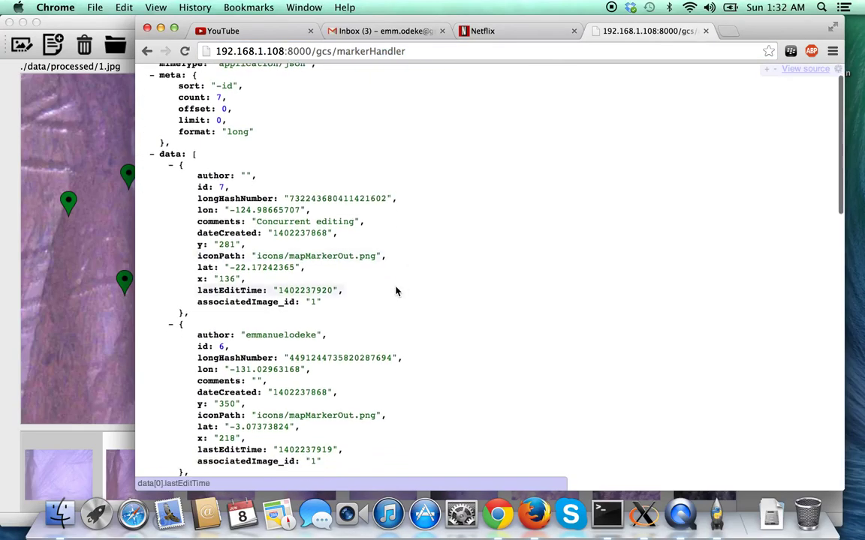
pyautogui.scroll(-1, 396, 291)
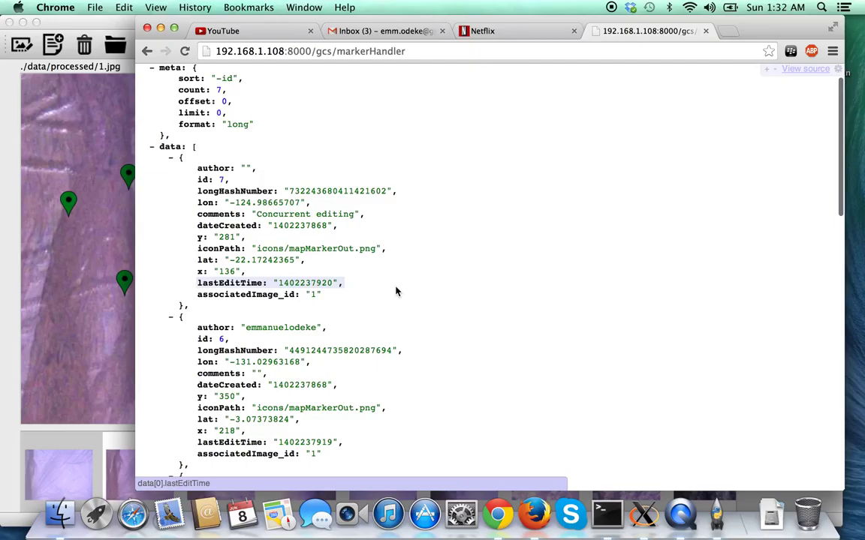
pyautogui.moveTo(257, 215); pyautogui.dragTo(360, 215)
pyautogui.click(322, 215)
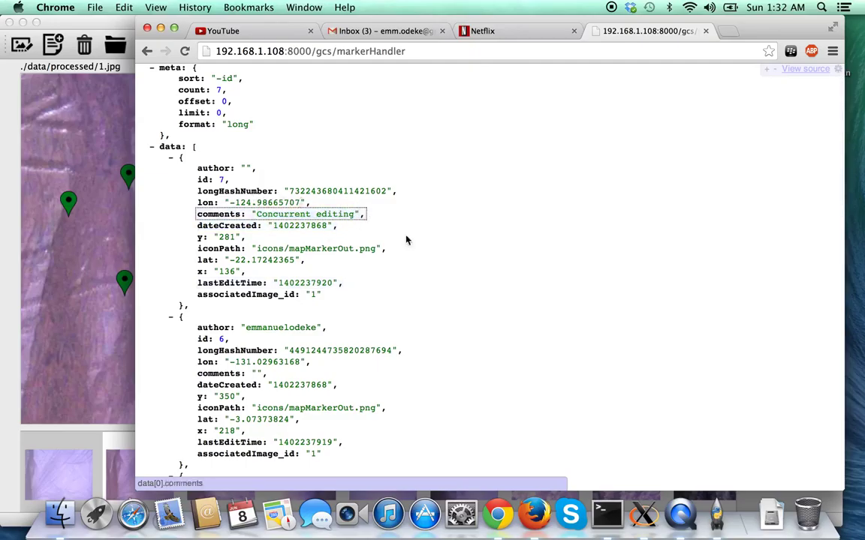
pyautogui.scroll(-6, 353, 330)
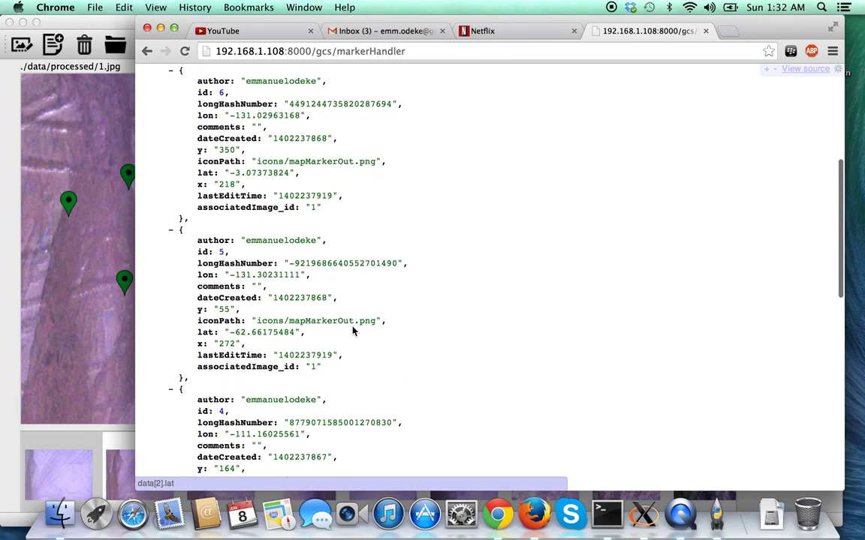
pyautogui.scroll(-2, 353, 330)
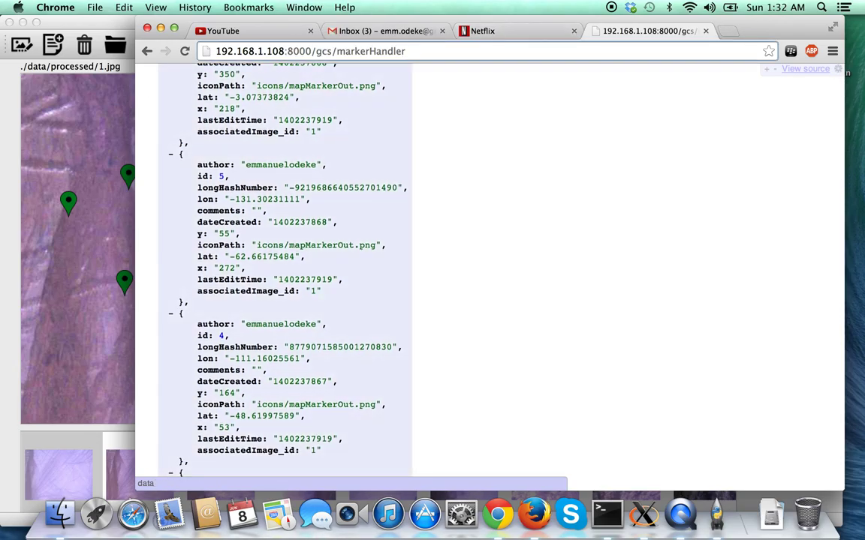
# Append ?select=comments to show only each marker's id and comments.
pyautogui.click(412, 51)
pyautogui.write('/?')
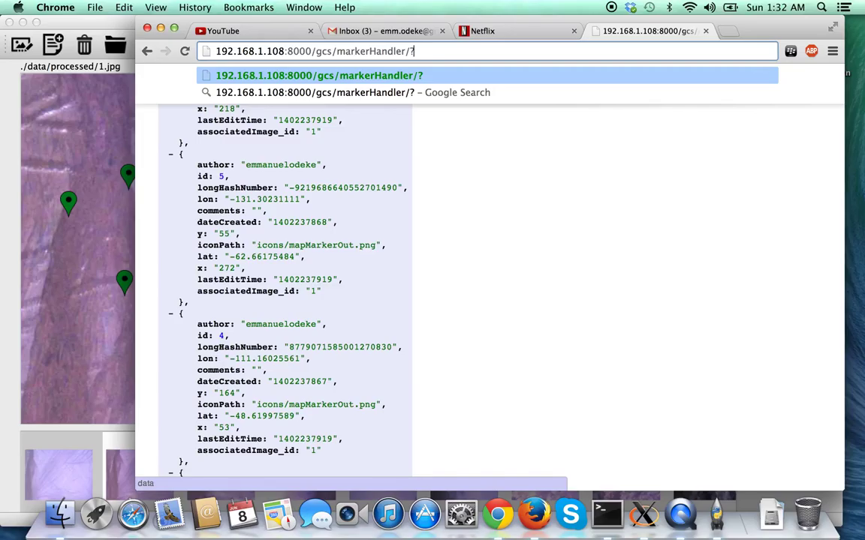
pyautogui.write('select=')
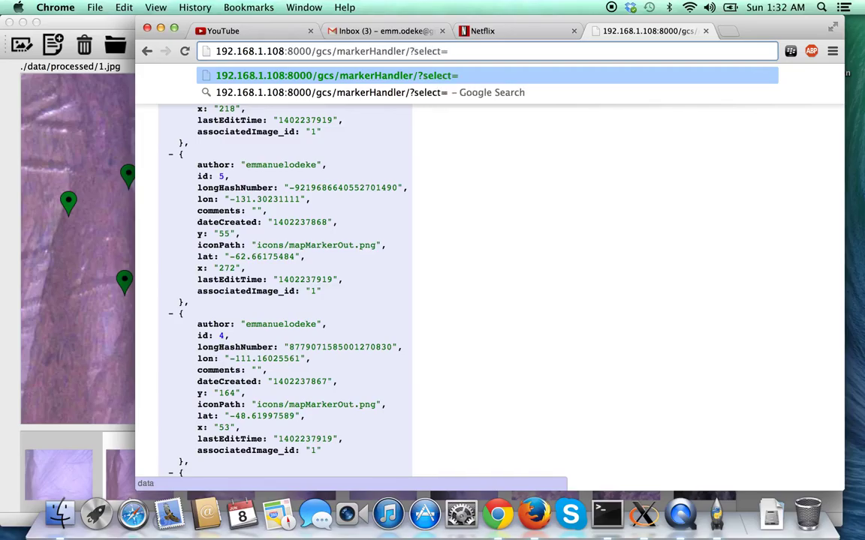
pyautogui.write('comments')
pyautogui.press('Return')
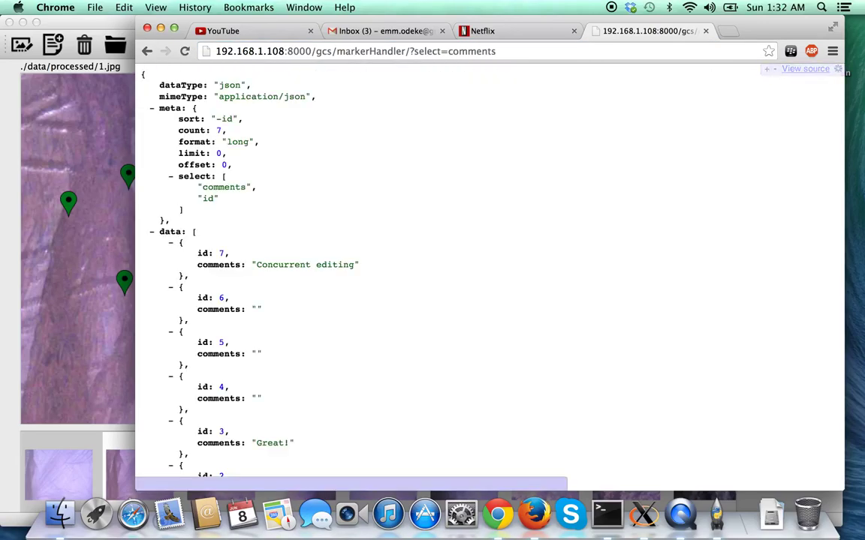
pyautogui.scroll(-3, 372, 267)
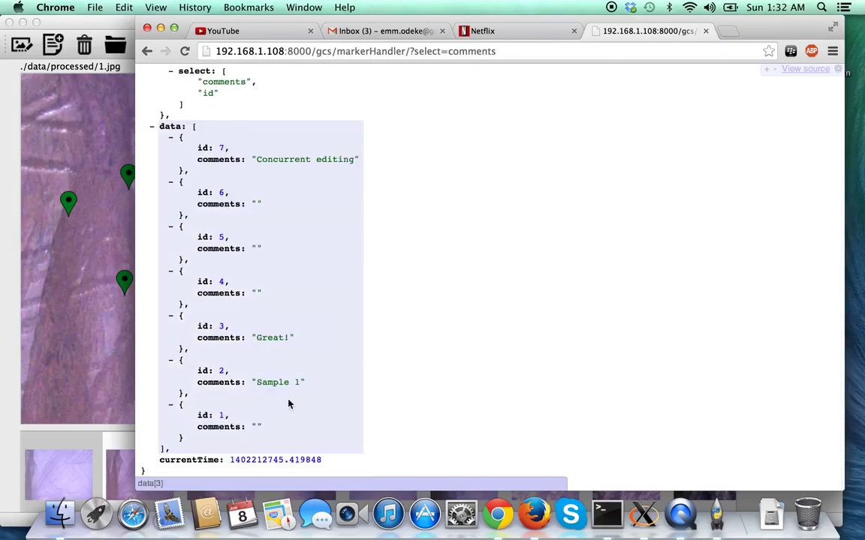
# Save the comment 'Populated 1' on a marker of 1.jpg, then return to Chrome.
pyautogui.click(72, 150)
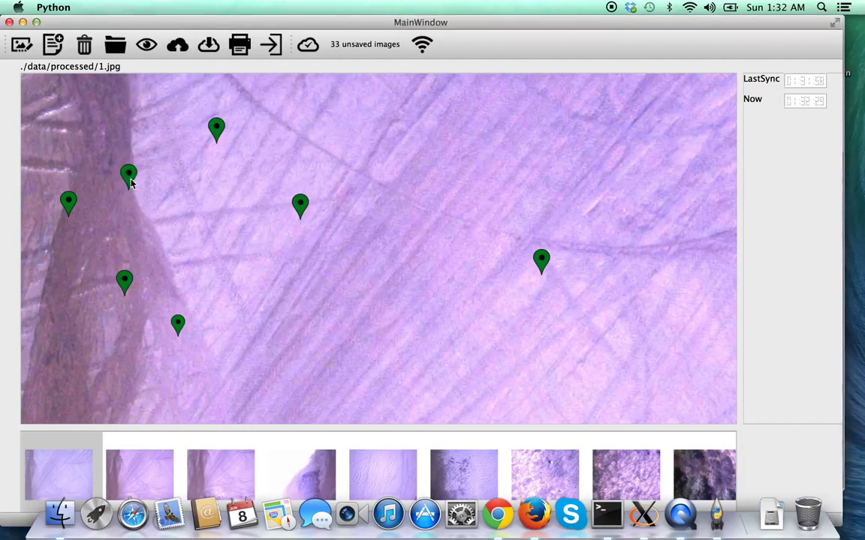
pyautogui.click(129, 178)
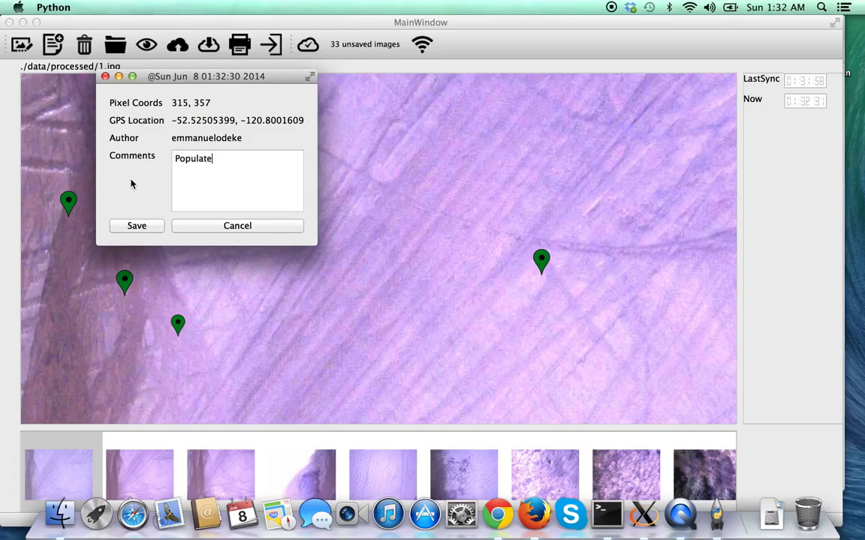
pyautogui.click(118, 228)
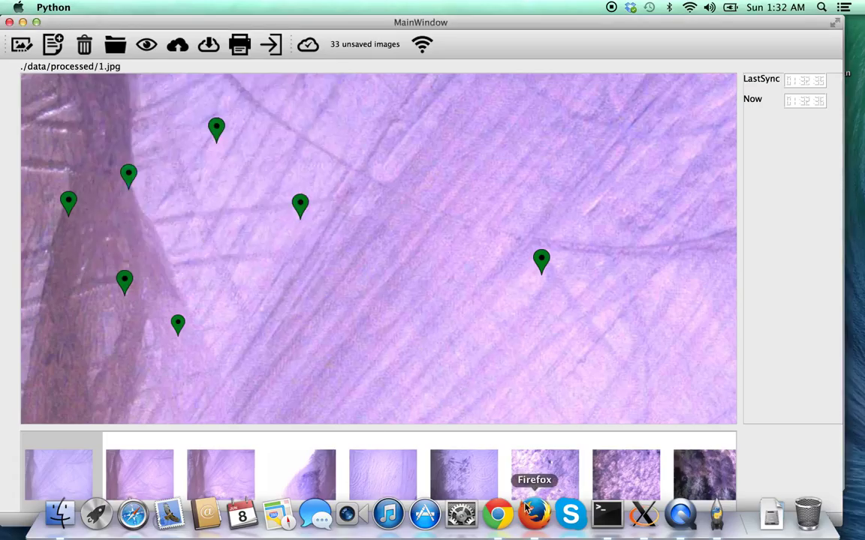
pyautogui.click(498, 514)
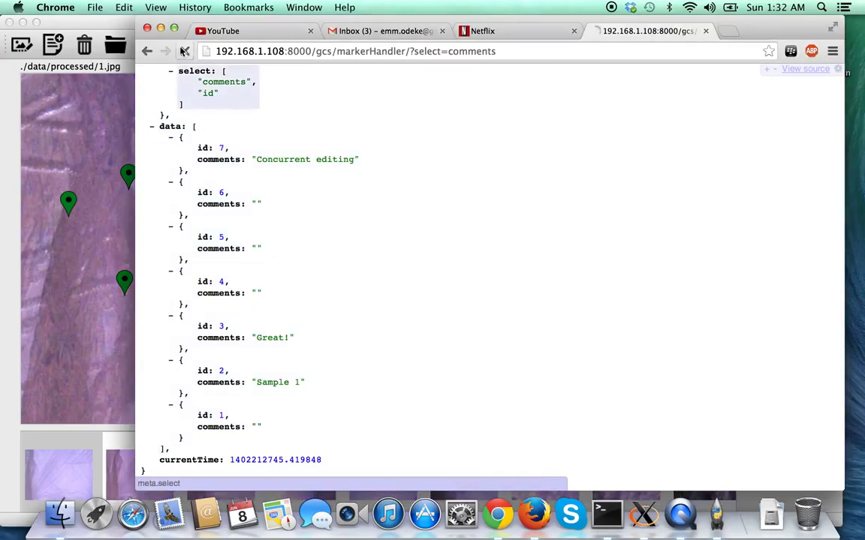
# Reload the marker comments and sort them with &sort=lastEditTime.
pyautogui.click(186, 51)
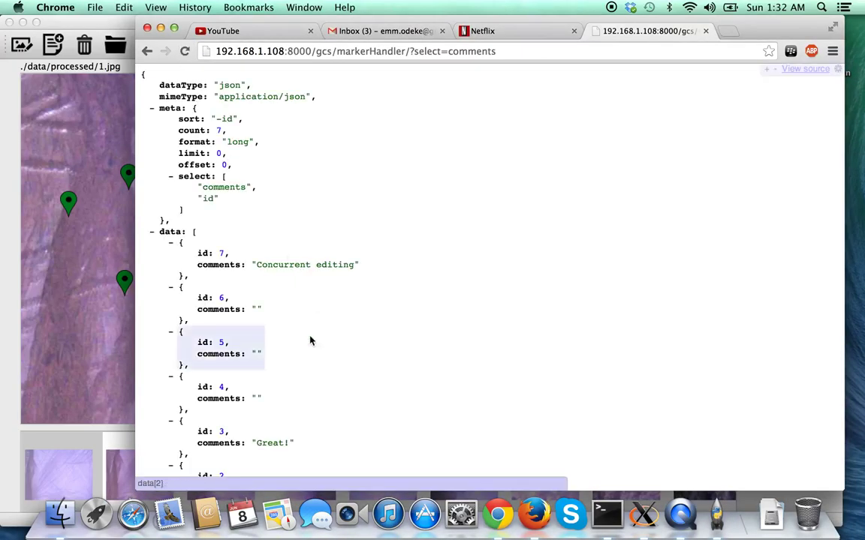
pyautogui.scroll(-5, 310, 342)
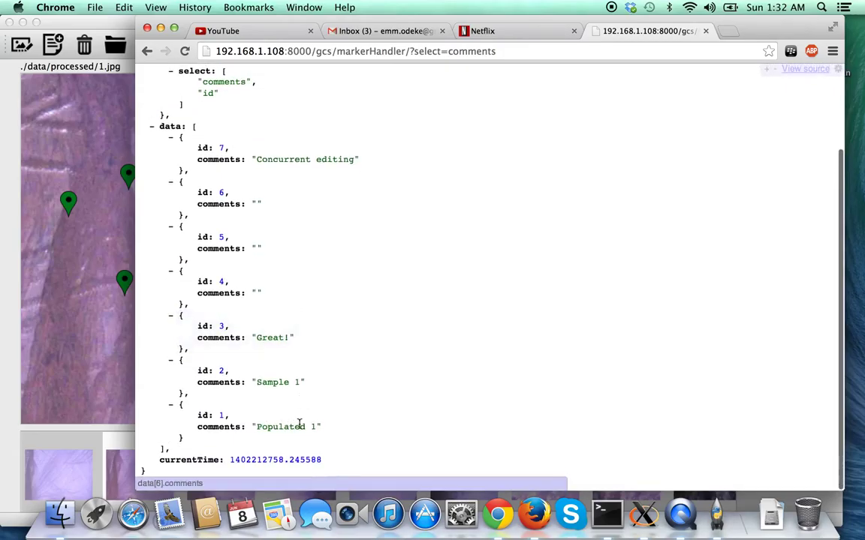
pyautogui.scroll(2, 424, 244)
pyautogui.scroll(-2, 424, 244)
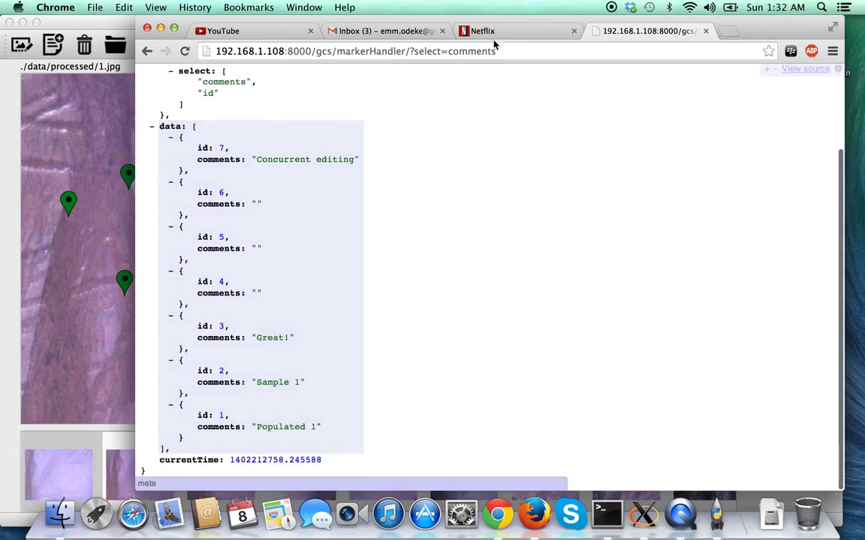
pyautogui.write('&s')
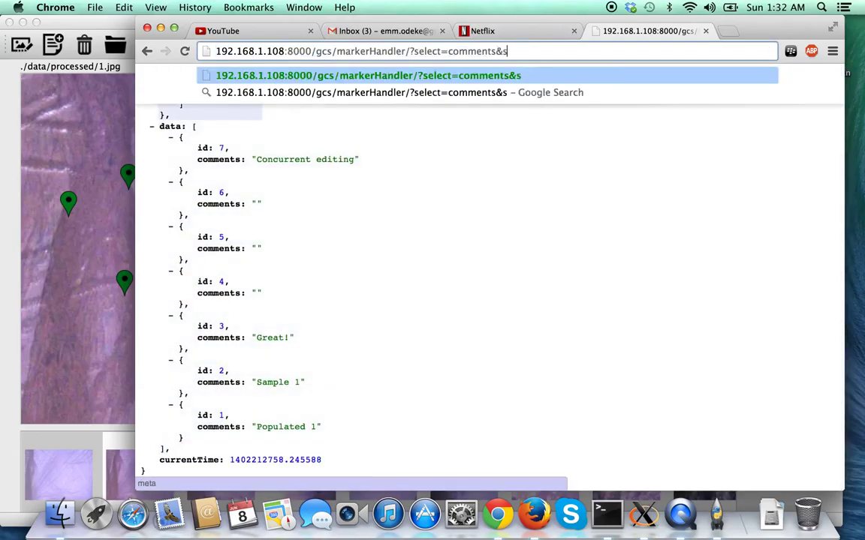
pyautogui.write('ort=lastEditTime')
pyautogui.press('Return')
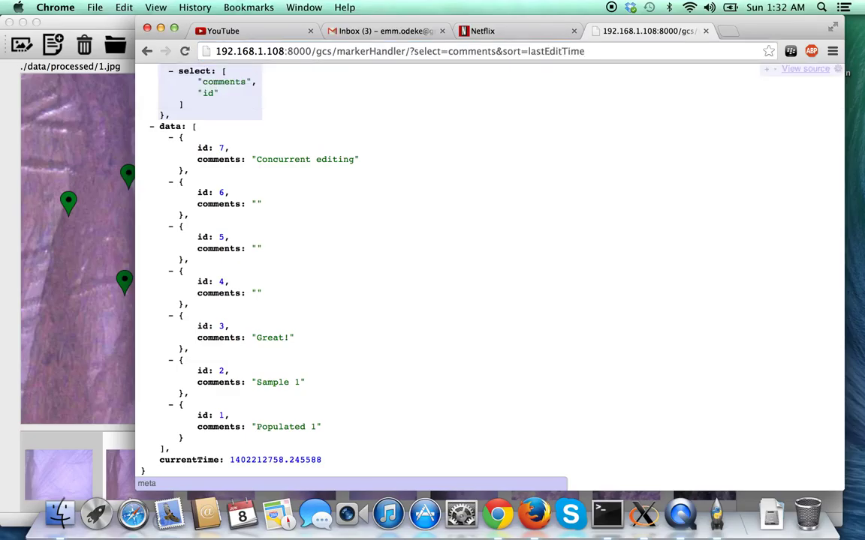
pyautogui.scroll(-3, 448, 381)
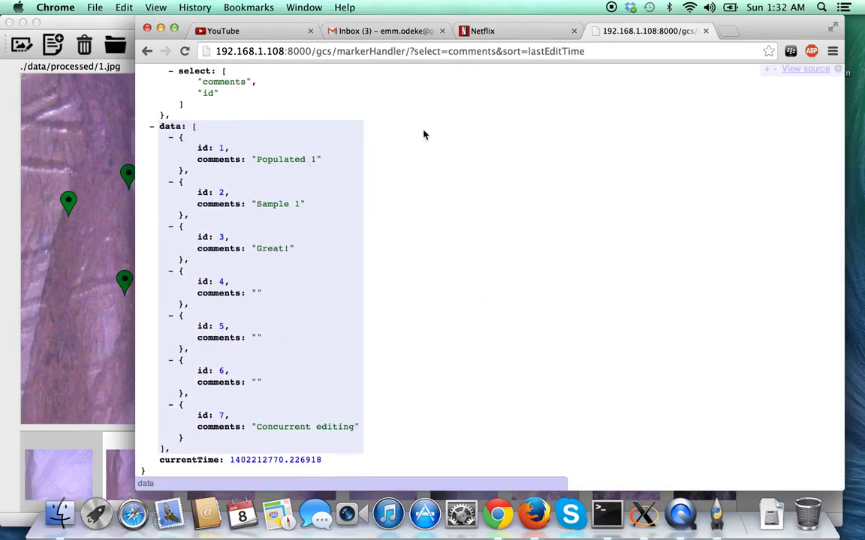
# Reverse the sort with lastEditTime_r so the newest edits appear first.
pyautogui.click(589, 51)
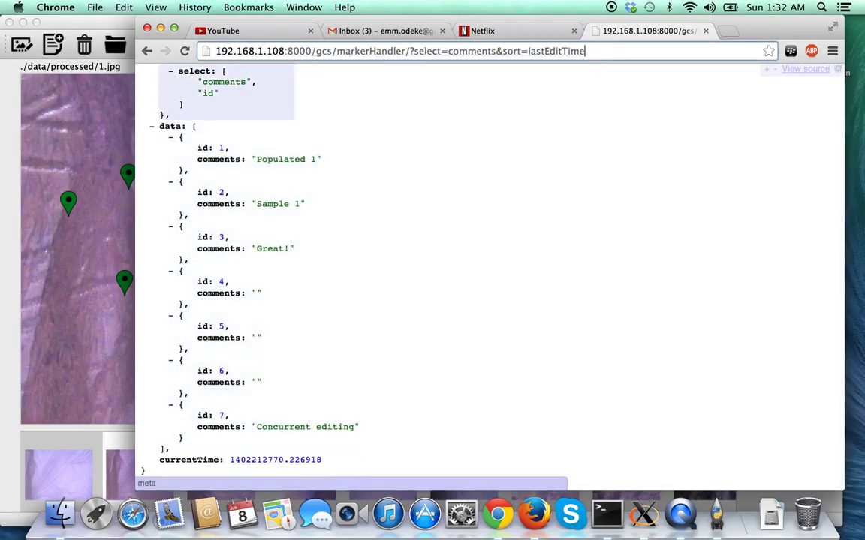
pyautogui.write('_r')
pyautogui.press('Return')
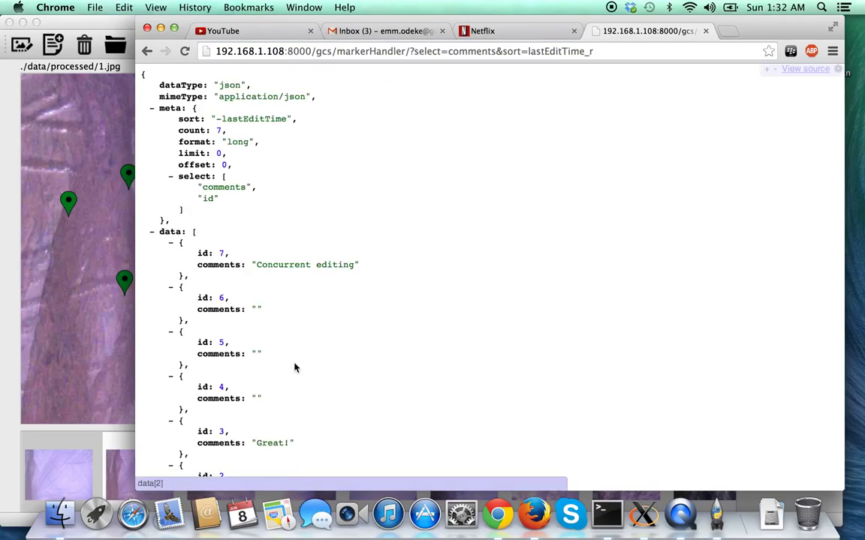
pyautogui.scroll(-3, 295, 368)
# Nudge the lower marker slightly and give it the comment 'Condition'.
pyautogui.click(70, 314)
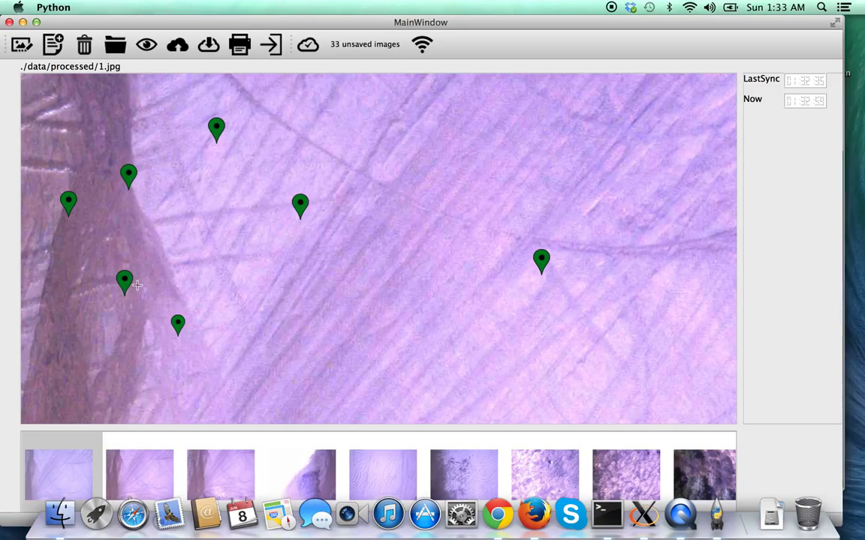
pyautogui.click(132, 287)
pyautogui.click(157, 330)
pyautogui.moveTo(181, 322); pyautogui.dragTo(184, 324)
pyautogui.click(184, 324)
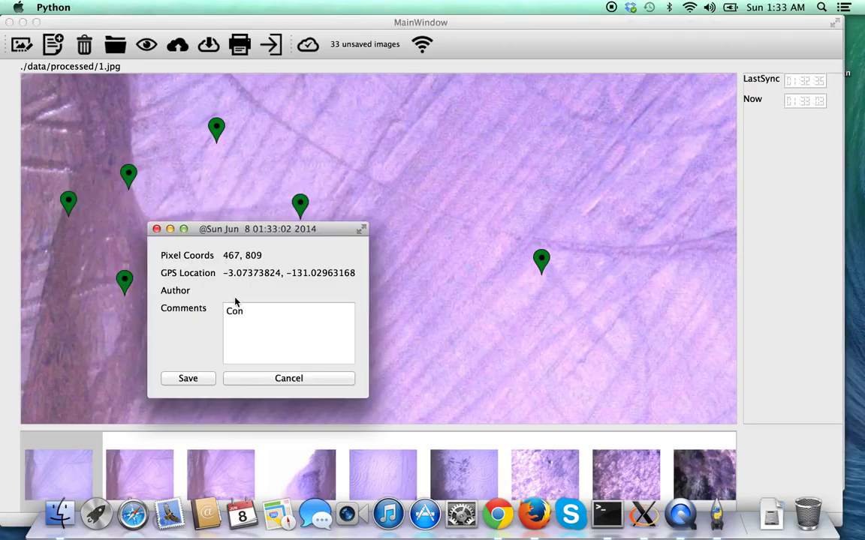
pyautogui.write('Condition')
pyautogui.click(189, 379)
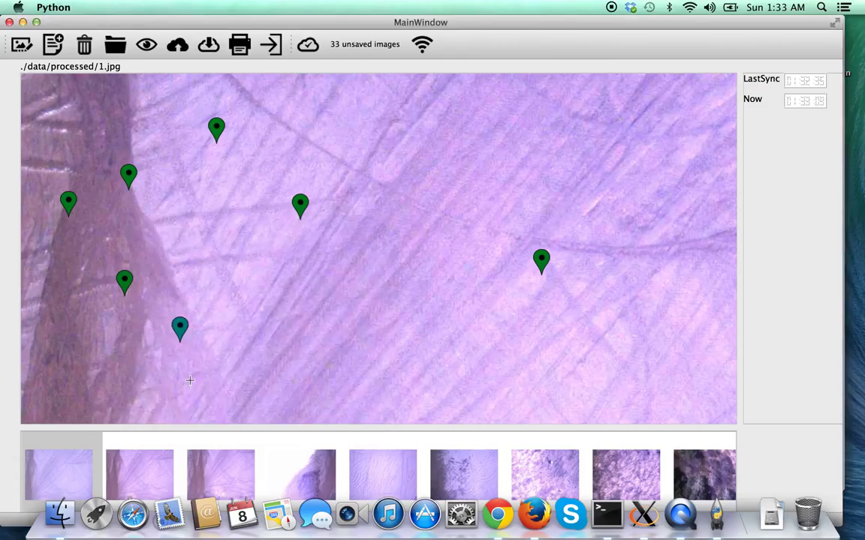
# Leave the Great! marker unchanged and comment another marker 'Asphalt'.
pyautogui.click(304, 209)
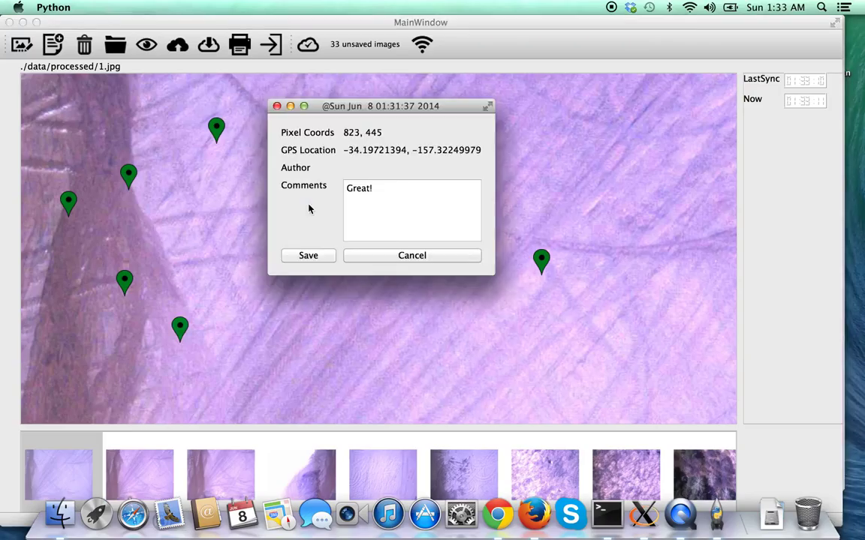
pyautogui.click(308, 255)
pyautogui.click(216, 127)
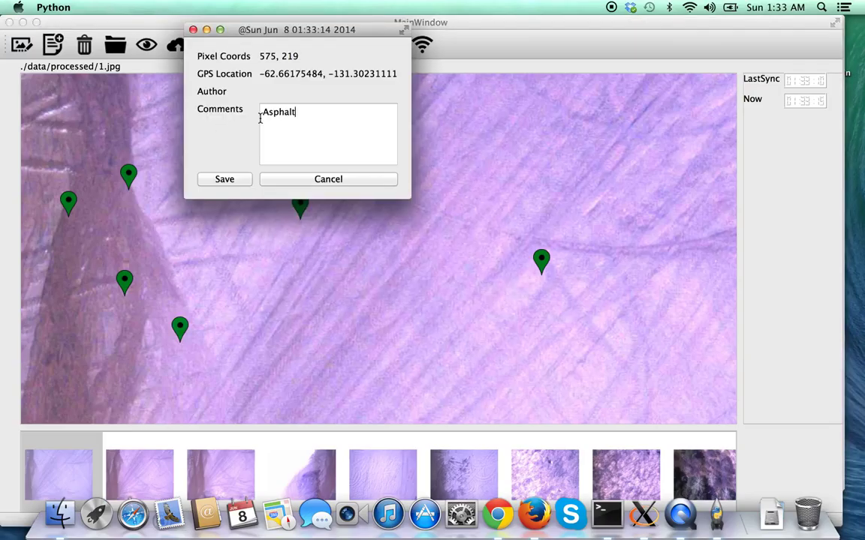
pyautogui.click(238, 178)
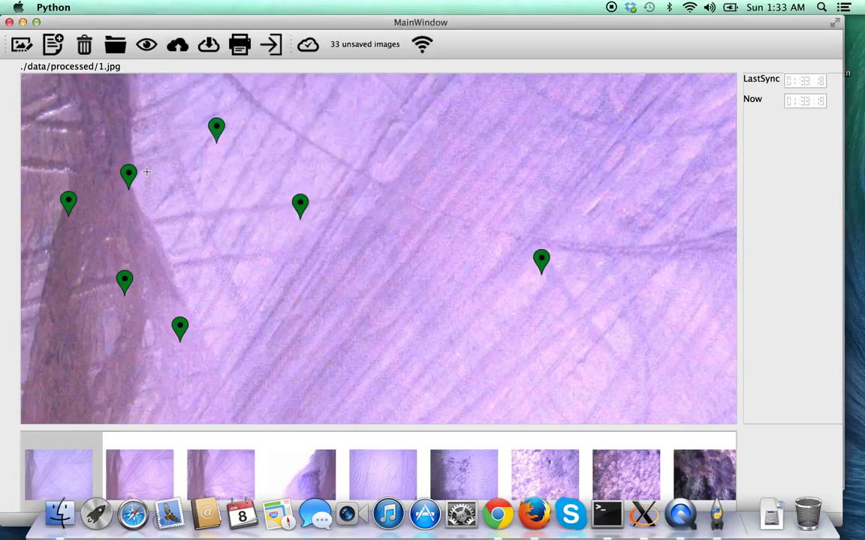
# Reload the marker comments in Chrome to confirm the Condition and Asphalt edits.
pyautogui.click(497, 515)
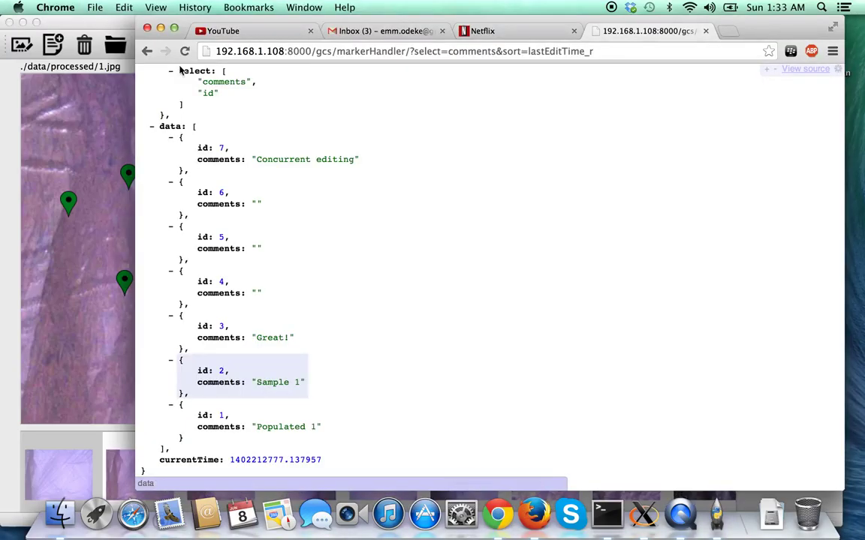
pyautogui.click(184, 51)
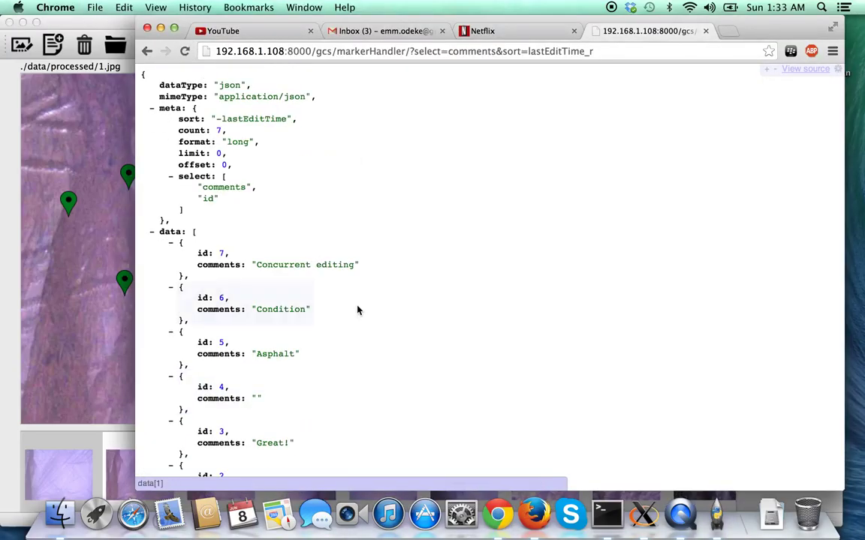
pyautogui.scroll(-5, 358, 310)
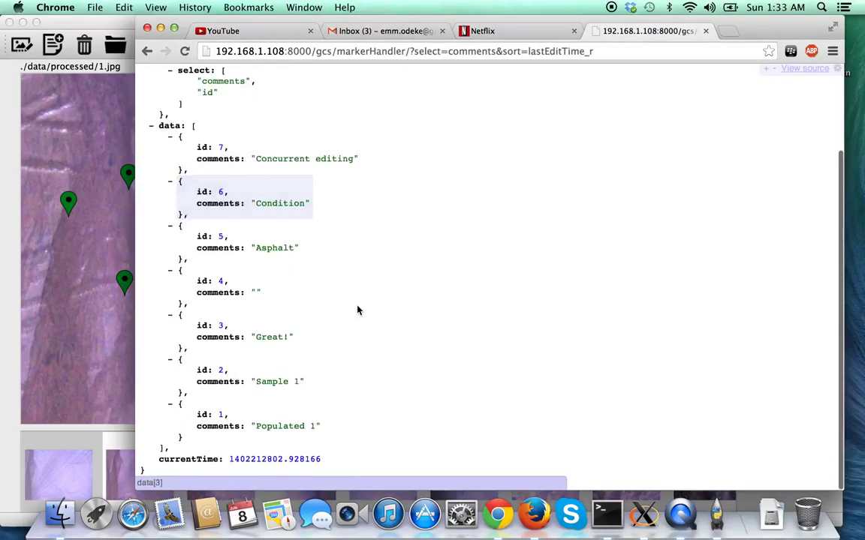
pyautogui.click(81, 257)
# Inspect and dismiss the Sample 1, Great!, Populated 1 and Concurrent editing marker details.
pyautogui.click(544, 261)
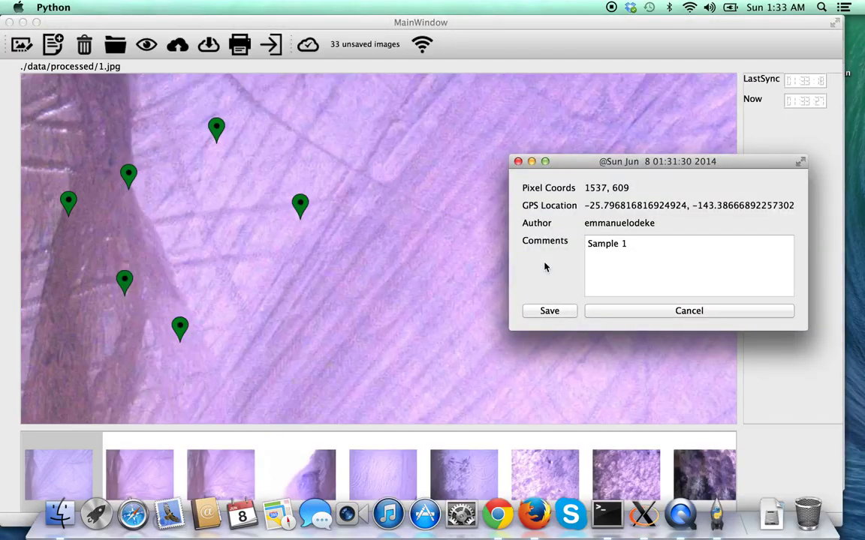
pyautogui.click(600, 313)
pyautogui.click(301, 207)
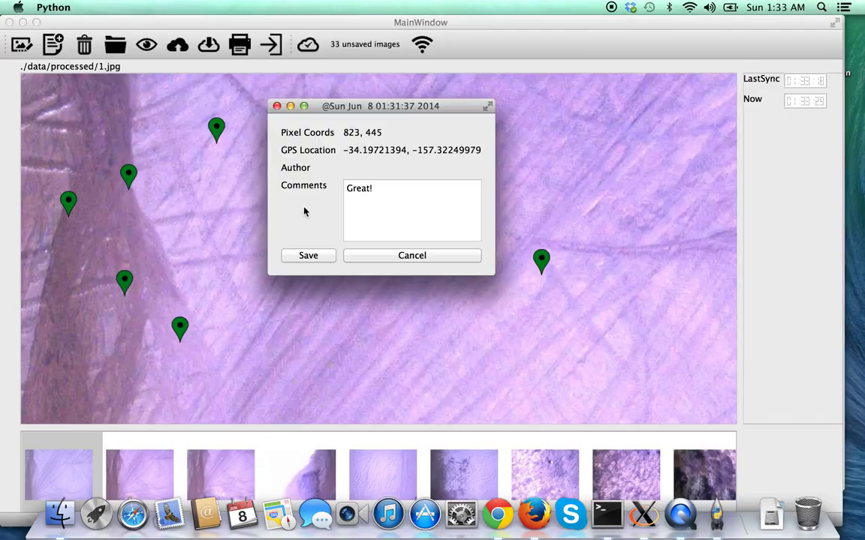
pyautogui.click(409, 253)
pyautogui.click(131, 176)
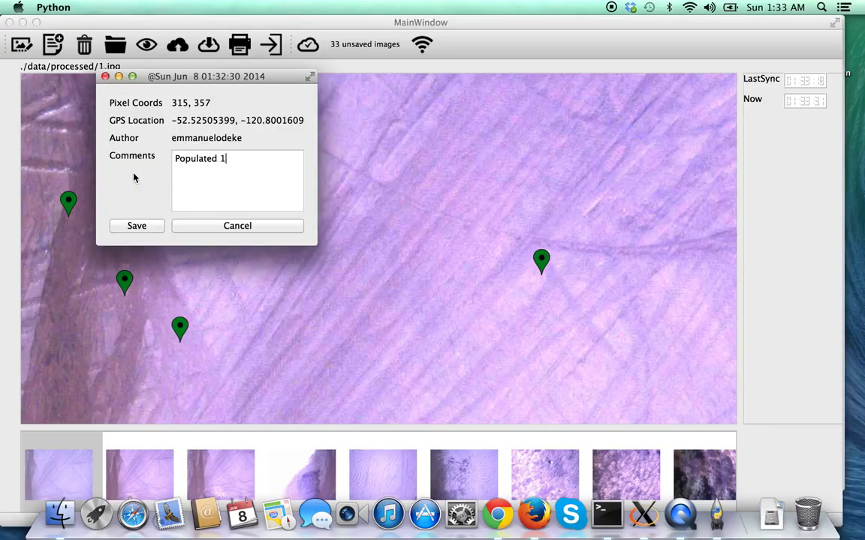
pyautogui.click(215, 227)
pyautogui.click(124, 281)
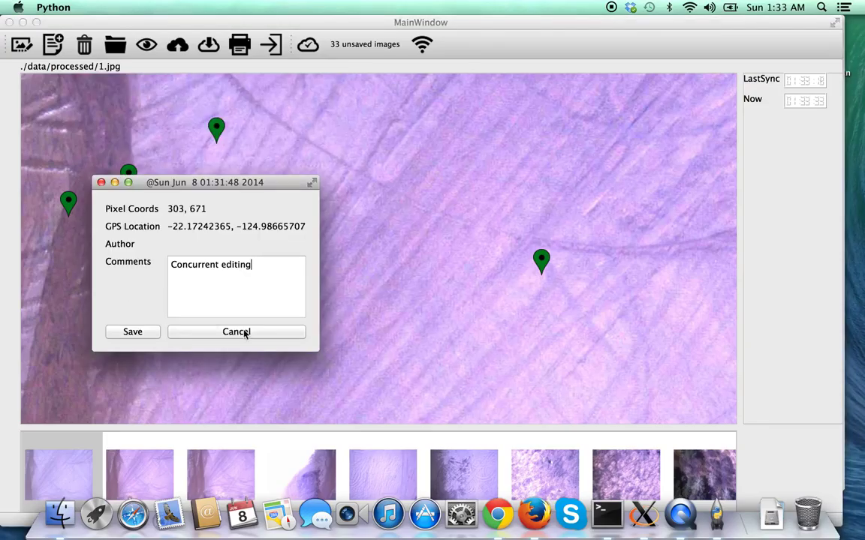
pyautogui.click(252, 336)
# Dismiss the Condition marker's details, then give the blank marker the comment 'UnSaved'.
pyautogui.click(180, 327)
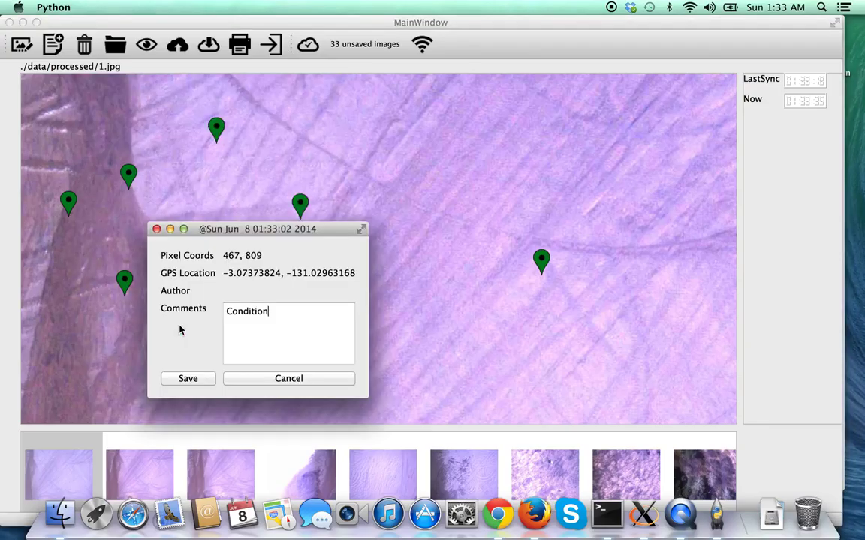
pyautogui.click(287, 380)
pyautogui.click(68, 199)
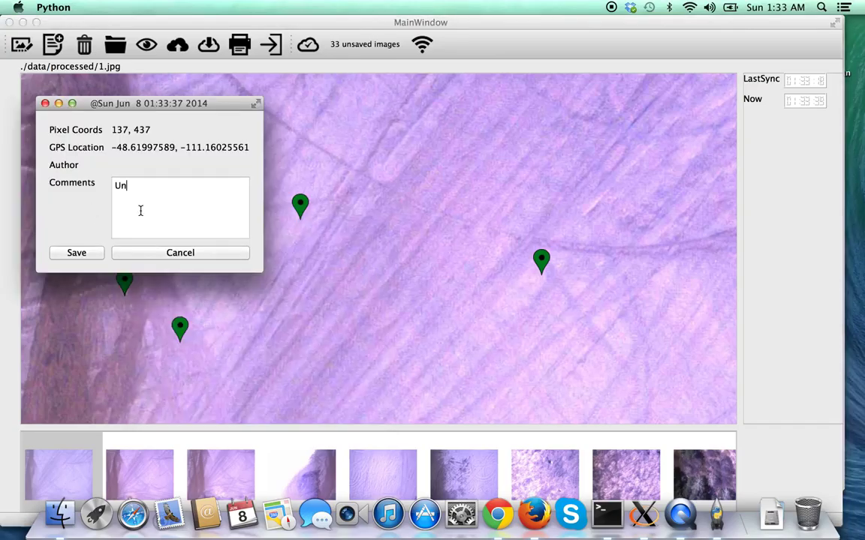
pyautogui.click(78, 253)
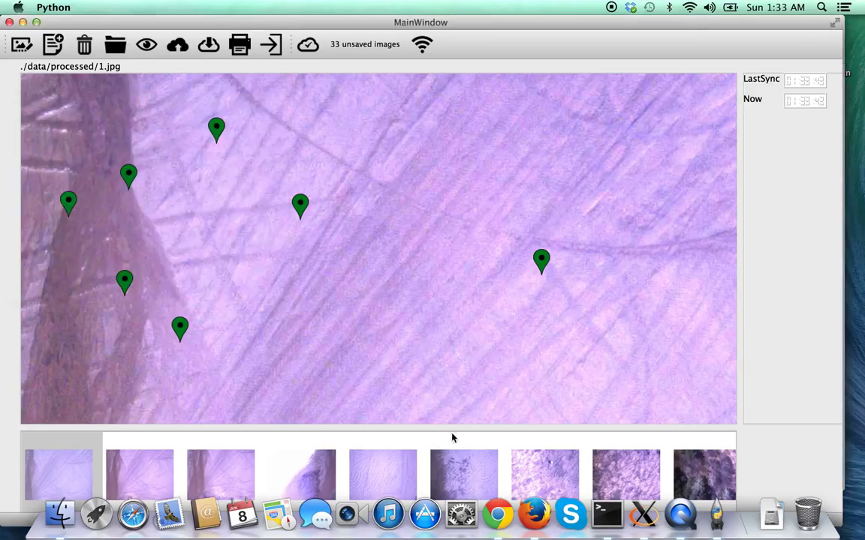
# Reload the markerHandler JSON in Chrome and confirm marker id 4 now reads 'UnSaved'.
pyautogui.click(500, 516)
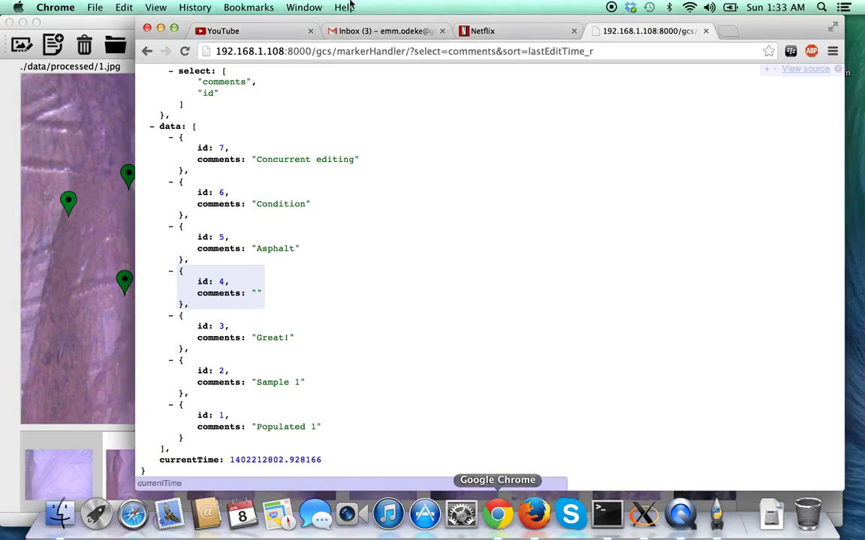
pyautogui.click(184, 51)
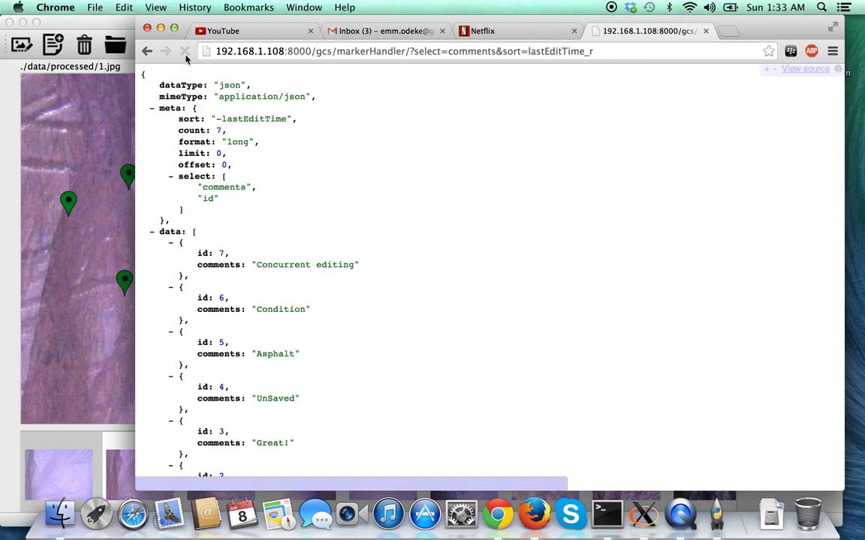
pyautogui.scroll(-3, 296, 306)
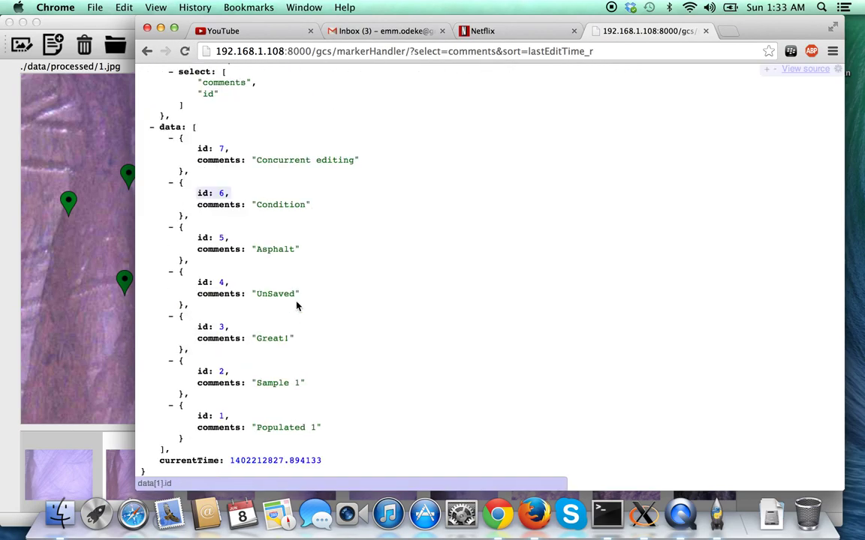
pyautogui.scroll(1, 296, 306)
pyautogui.scroll(-1, 296, 306)
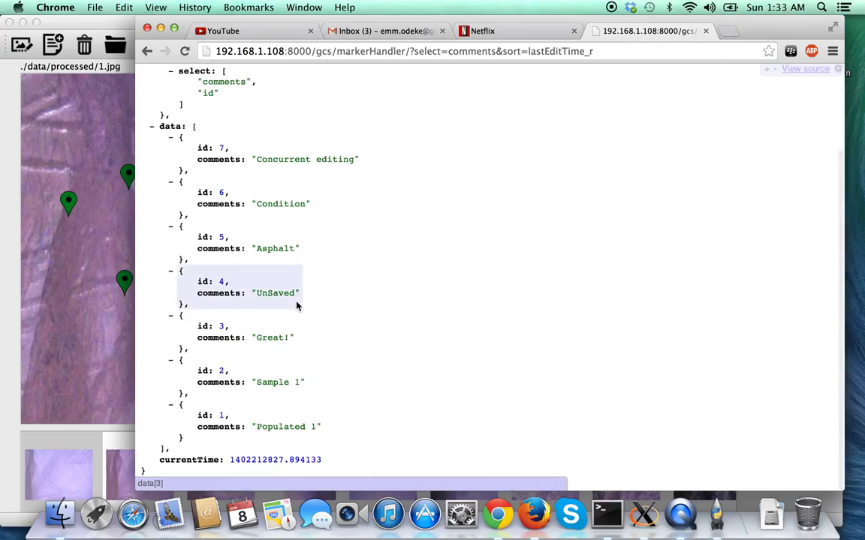
pyautogui.click(60, 313)
# Load 2.jpg into the viewer and place two markers on it.
pyautogui.click(161, 469)
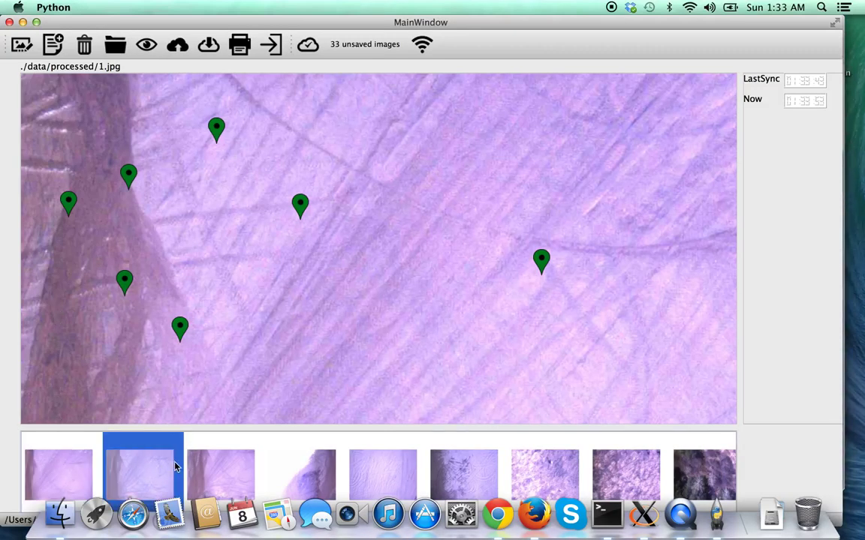
pyautogui.click(243, 239)
pyautogui.click(396, 130)
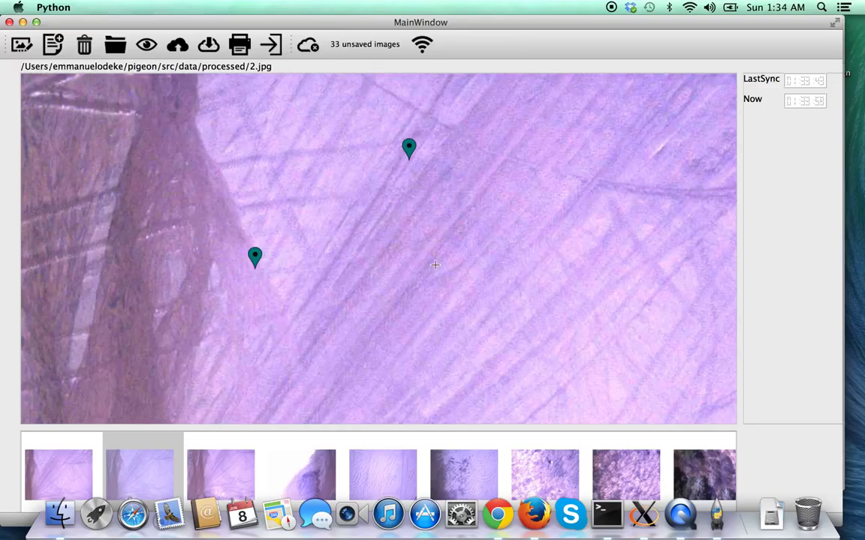
# Point Chrome at the server's uploader path to list uploaded images 1.jpg and 00065.jpg.
pyautogui.click(498, 515)
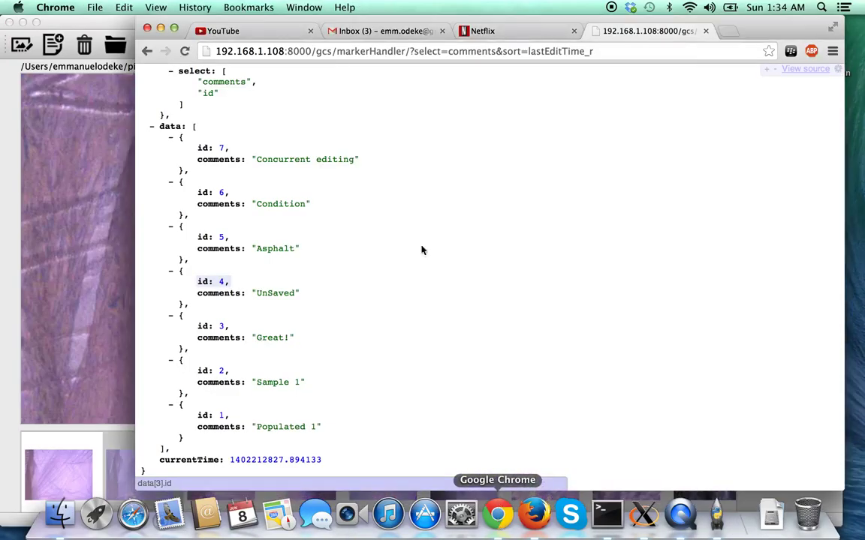
pyautogui.moveTo(319, 51); pyautogui.dragTo(593, 51)
pyautogui.write('upl')
pyautogui.press('Return')
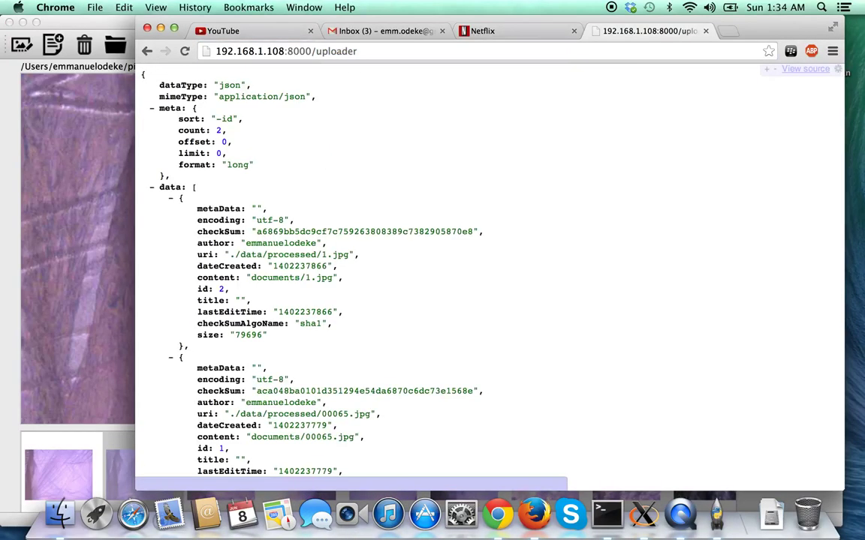
pyautogui.scroll(-3, 670, 163)
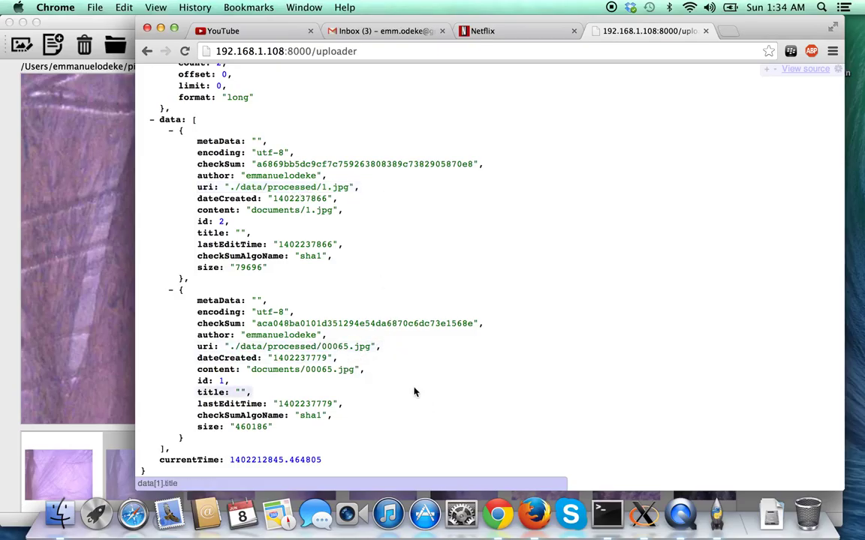
# Add eleven more markers across 2.jpg so it syncs carrying thirteen markers.
pyautogui.click(88, 166)
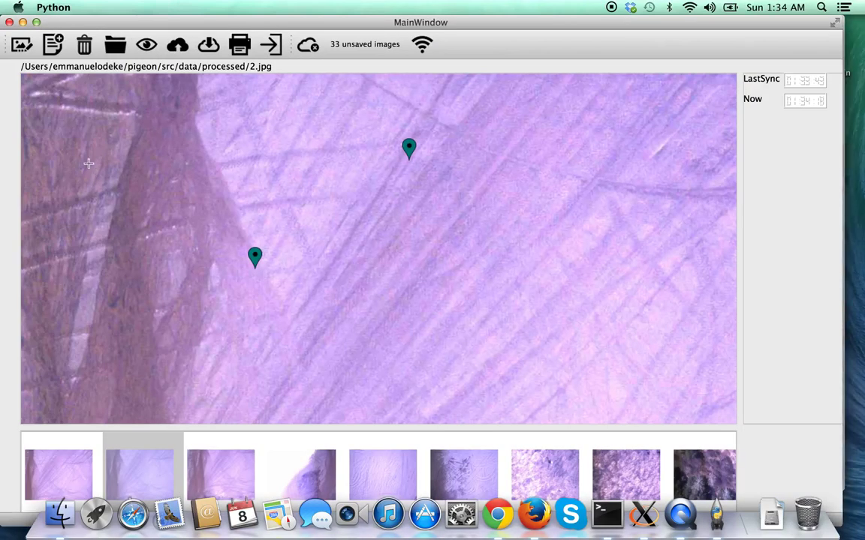
pyautogui.click(146, 136)
pyautogui.click(257, 163)
pyautogui.click(318, 111)
pyautogui.click(393, 291)
pyautogui.click(551, 163)
pyautogui.click(508, 283)
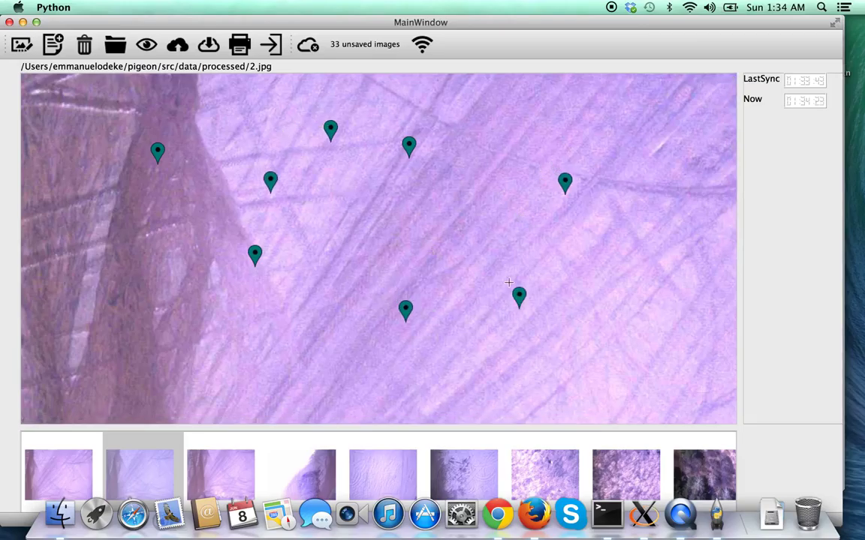
pyautogui.click(447, 186)
pyautogui.click(294, 276)
pyautogui.click(167, 307)
pyautogui.click(109, 261)
pyautogui.click(212, 197)
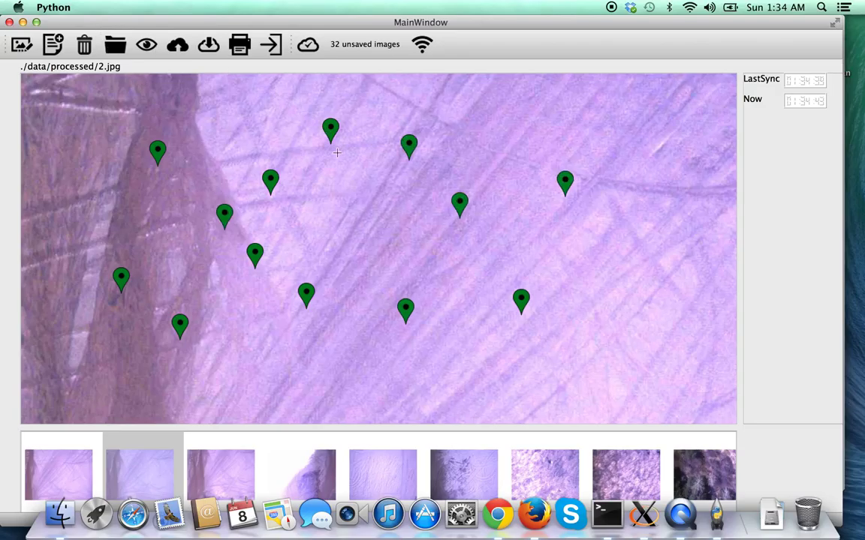
# Reload the uploader listing in Chrome and check the new processed/2.jpg entry with id 3.
pyautogui.click(497, 515)
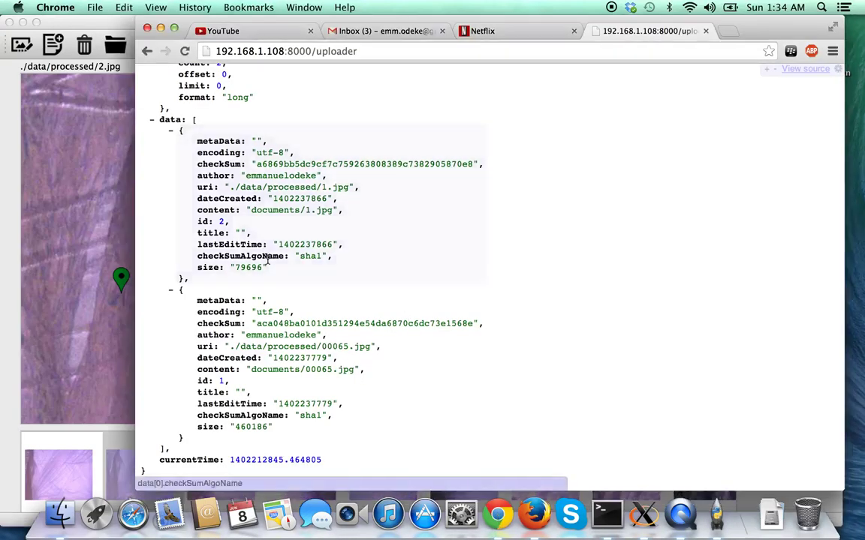
pyautogui.scroll(3, 371, 131)
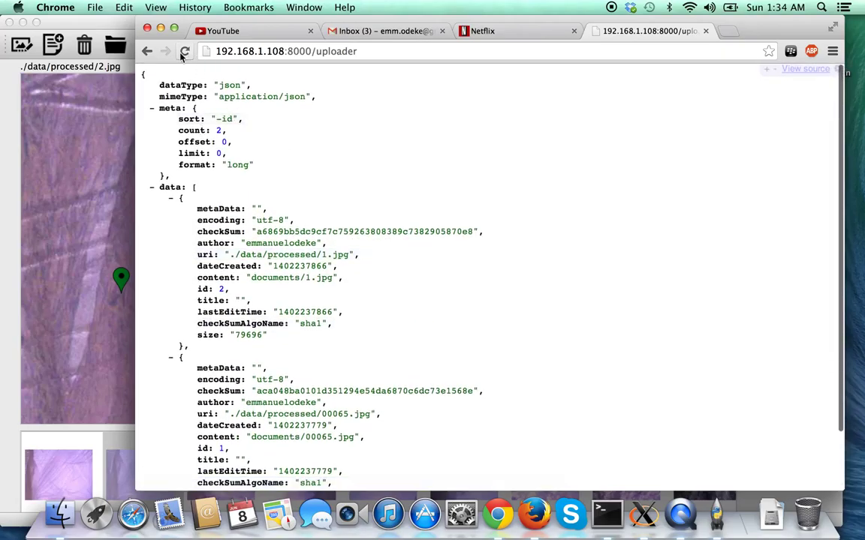
pyautogui.click(185, 51)
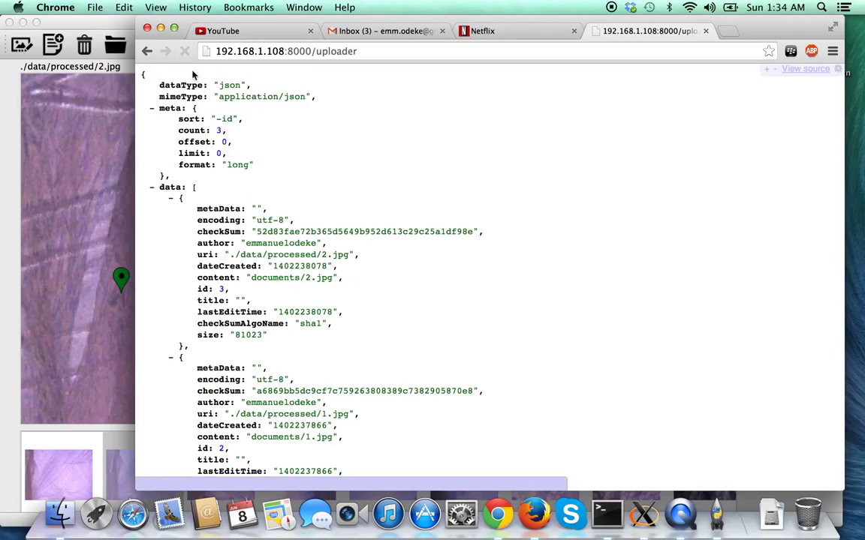
pyautogui.scroll(-3, 368, 304)
pyautogui.click(315, 198)
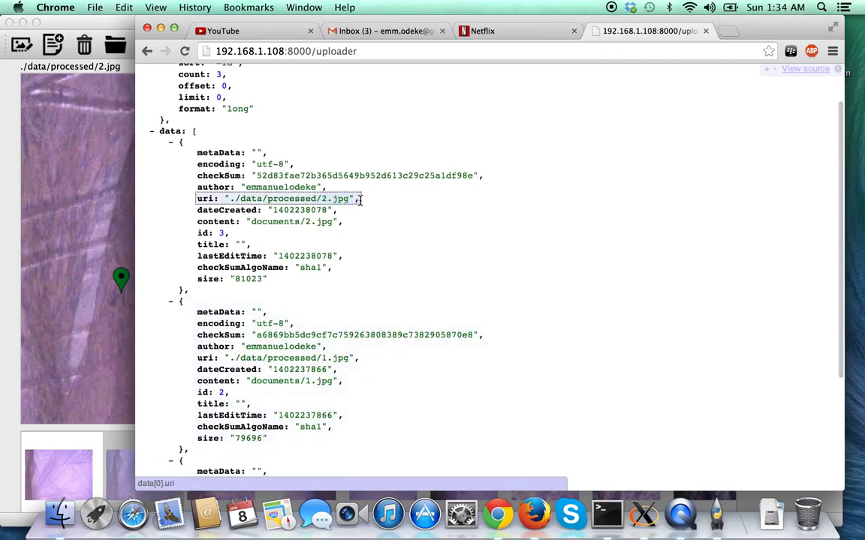
pyautogui.click(109, 198)
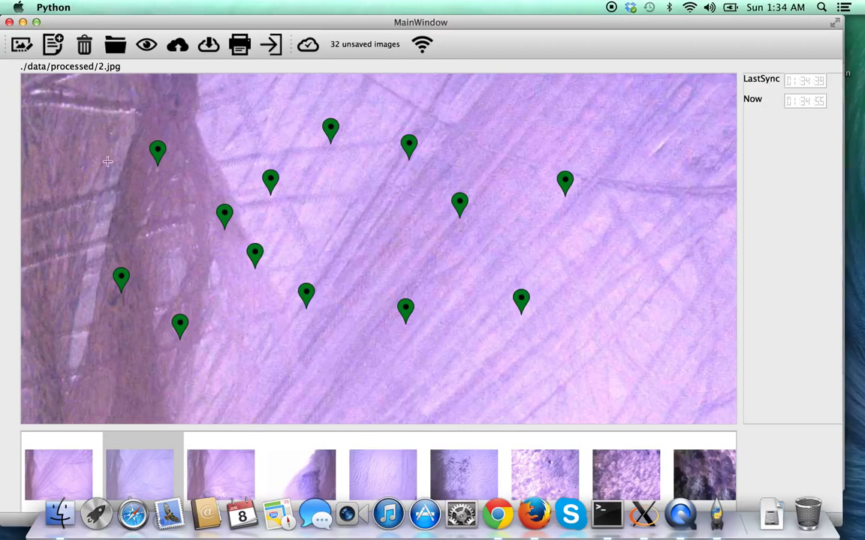
# Cancel the watch-directory picker, then create ~/phony in a new terminal with mkdir.
pyautogui.click(147, 45)
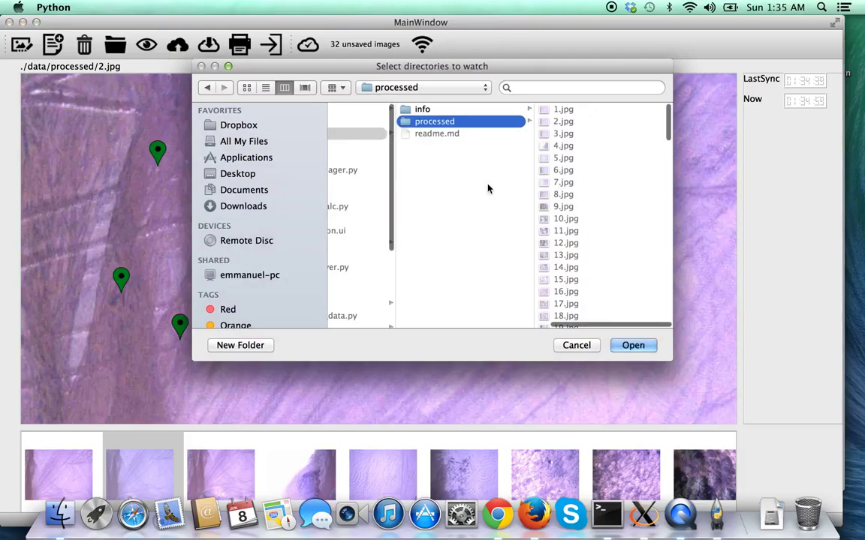
pyautogui.click(589, 348)
pyautogui.click(626, 535)
pyautogui.press('super+n')
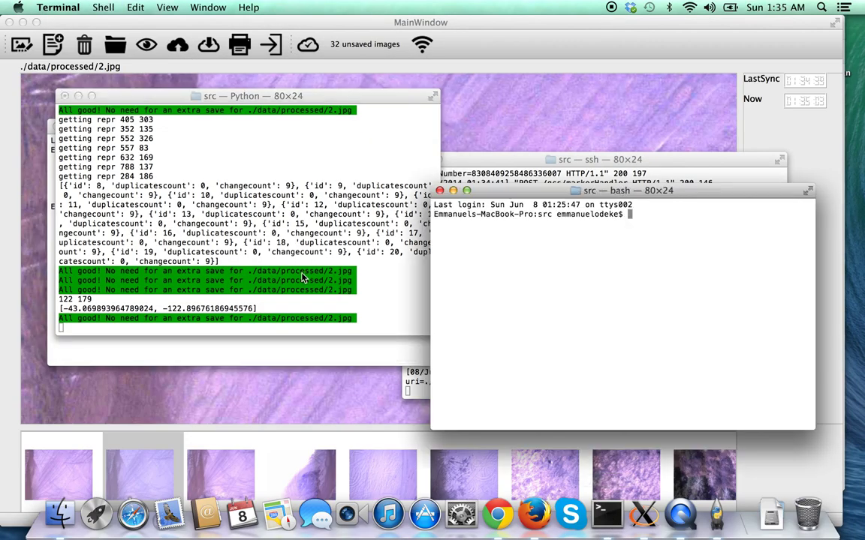
pyautogui.write('mkdir ~/phony')
pyautogui.press('Return')
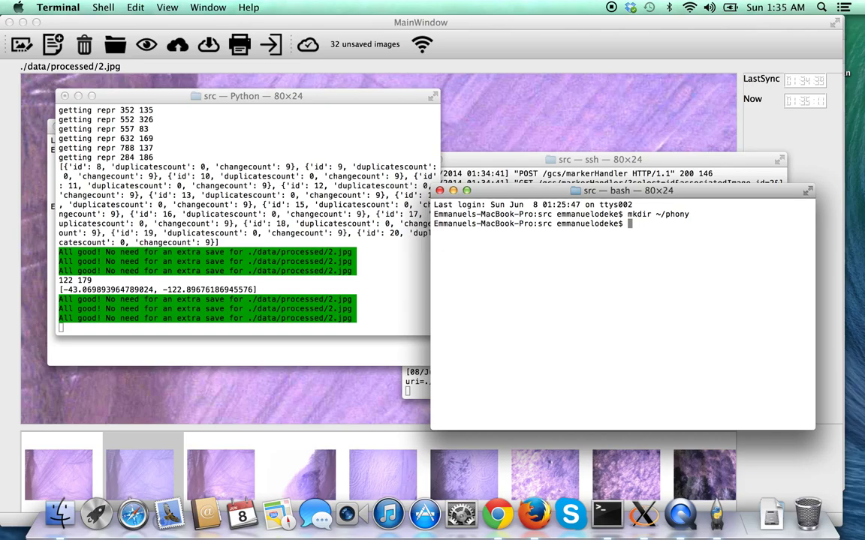
# Try copying ten processed images into ~/phony with cp $(ls data/processed/ | head 10).
pyautogui.write('cp')
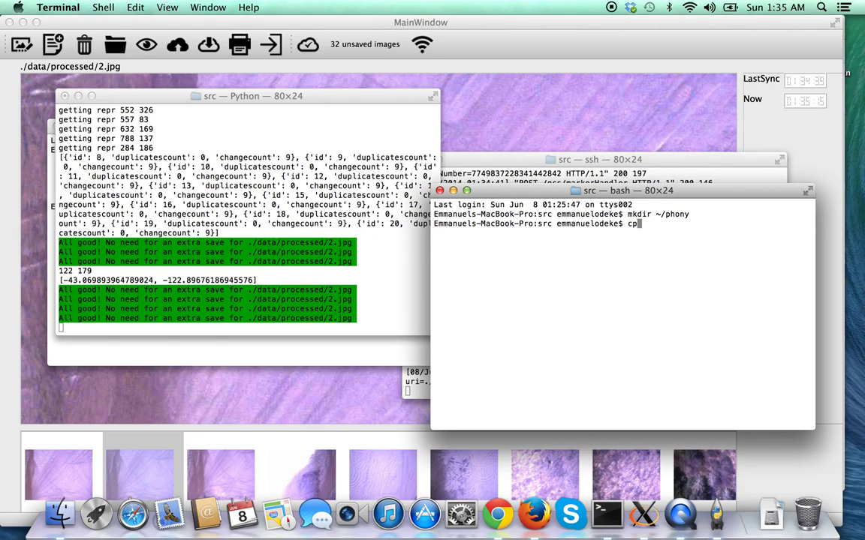
pyautogui.press('BackSpace')
pyautogui.press('BackSpace')
pyautogui.write('cp $(ls')
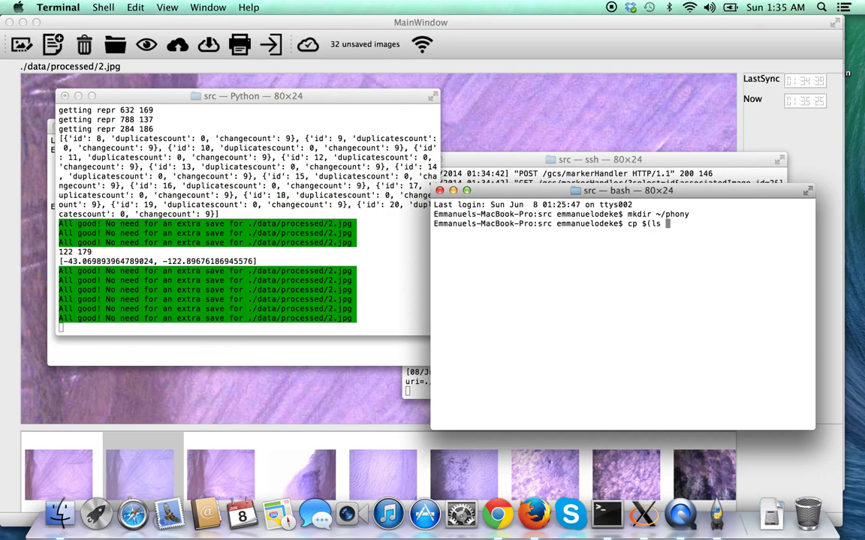
pyautogui.write(' data/processed/')
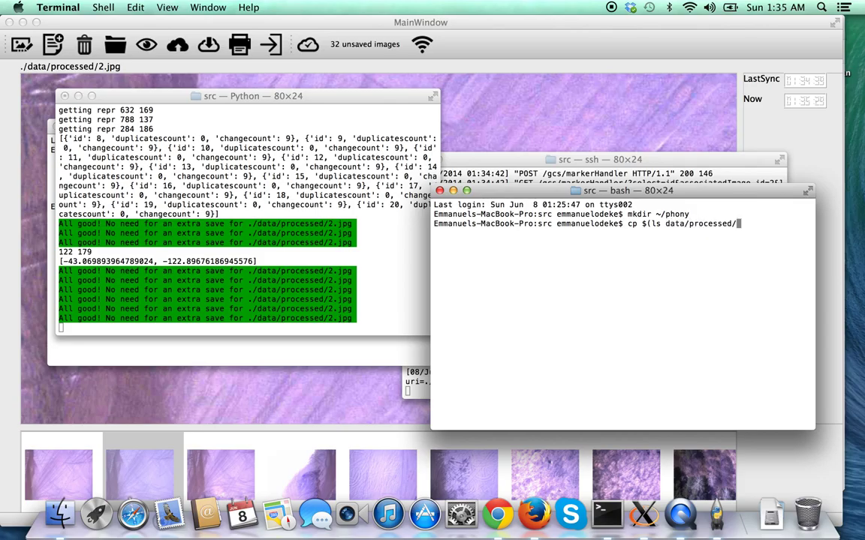
pyautogui.write(' | head ')
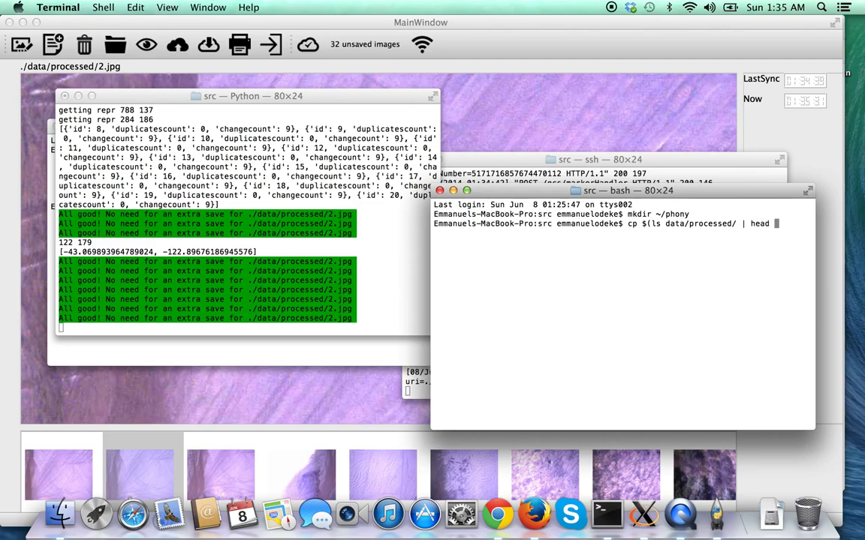
pyautogui.write('10) ~/phony/')
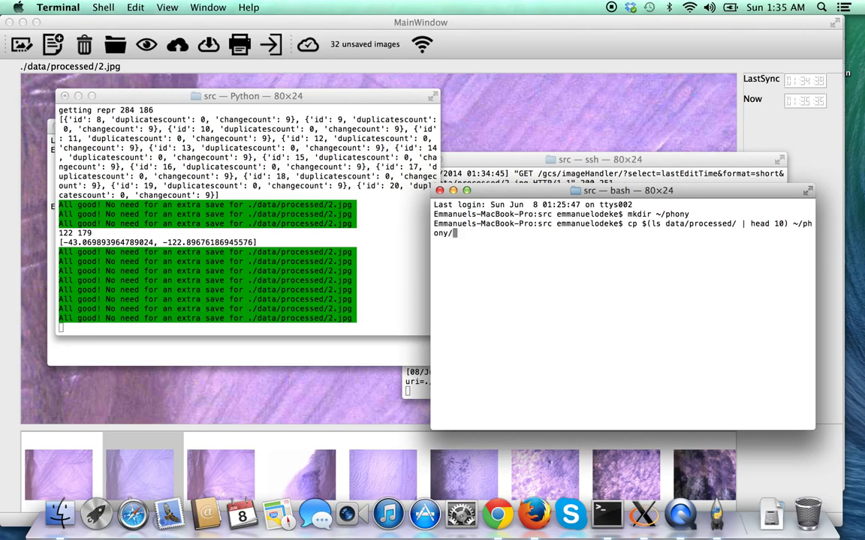
pyautogui.press('Return')
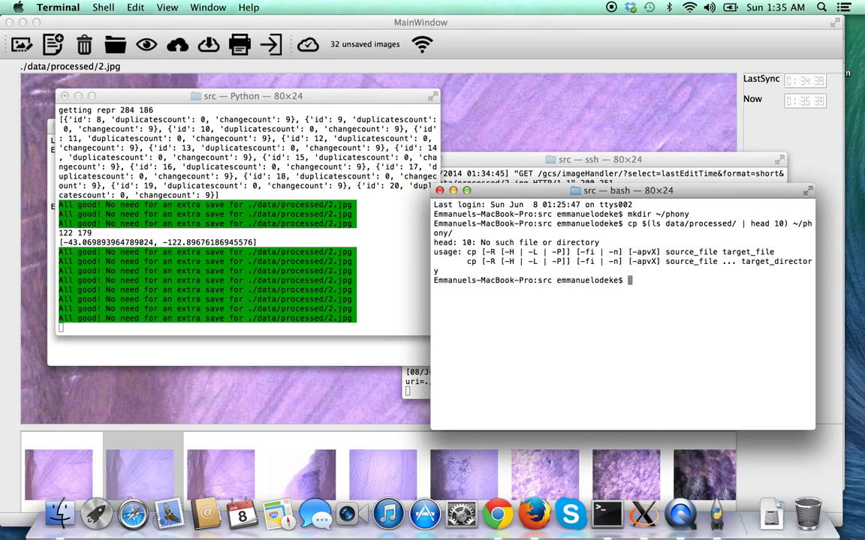
# Abandon a find command and rerun the copy with head -n 10, which fails with file-not-found.
pyautogui.write('find . -ty')
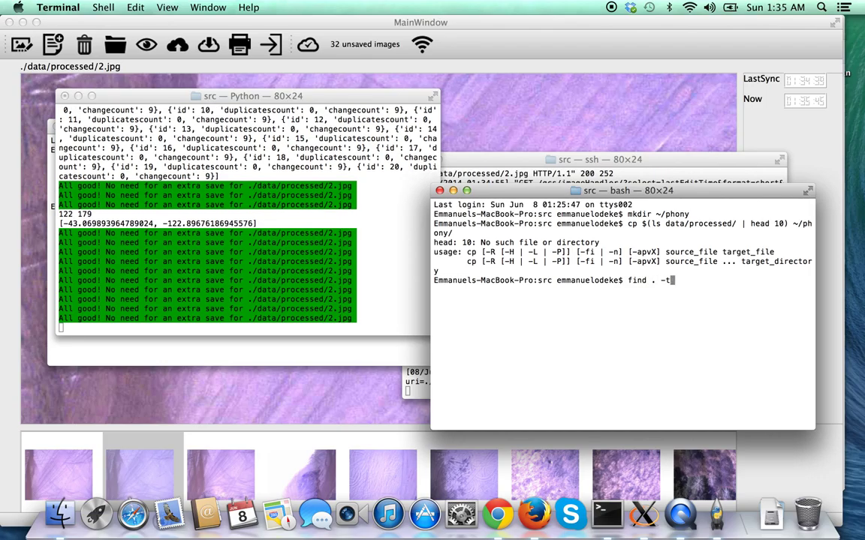
pyautogui.press('BackSpace')
pyautogui.hotkey('ctrl', 'c')
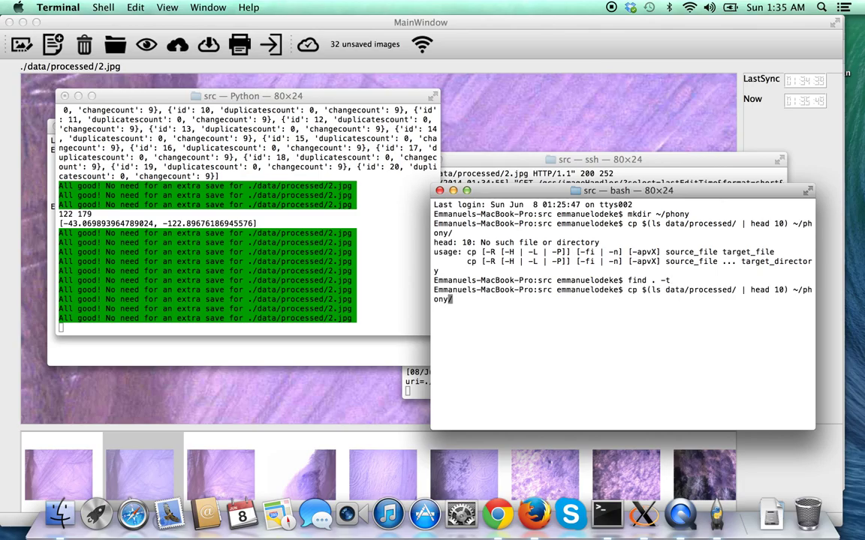
pyautogui.press('Up')
pyautogui.press('Left')
pyautogui.press('Left')
pyautogui.press('Left')
pyautogui.press('Left')
pyautogui.press('Left')
pyautogui.press('Left')
pyautogui.press('Left')
pyautogui.press('Left')
pyautogui.press('Left')
pyautogui.press('Left')
pyautogui.press('Left')
pyautogui.press('Left')
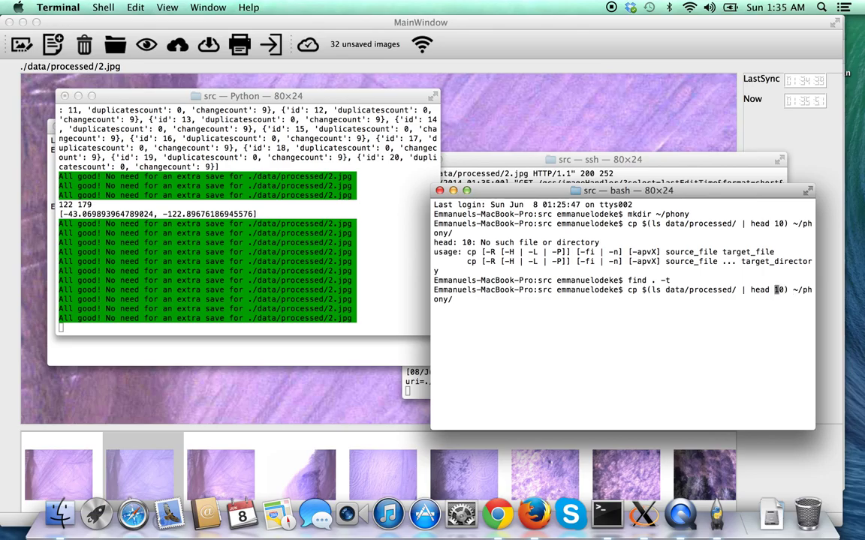
pyautogui.write('-n')
pyautogui.press('Return')
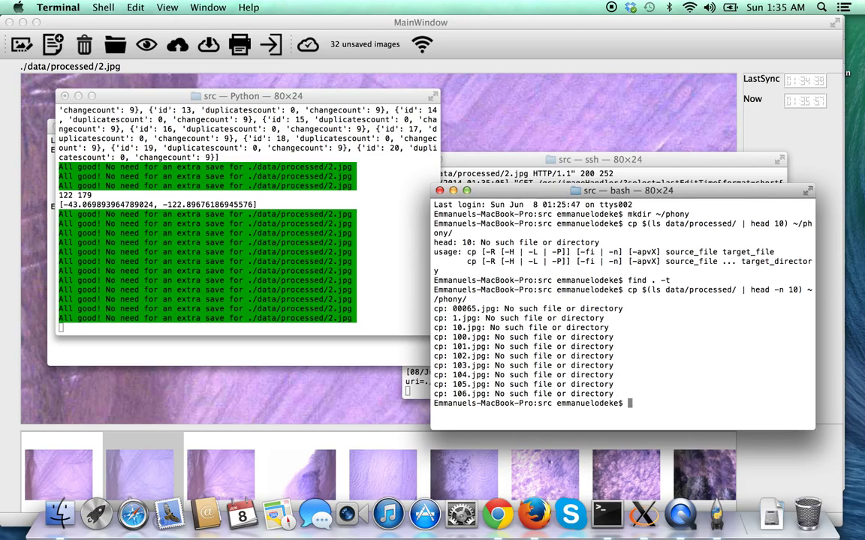
# Copy ten processed images into ~/phony using find, then list them.
pyautogui.write('cp $(')
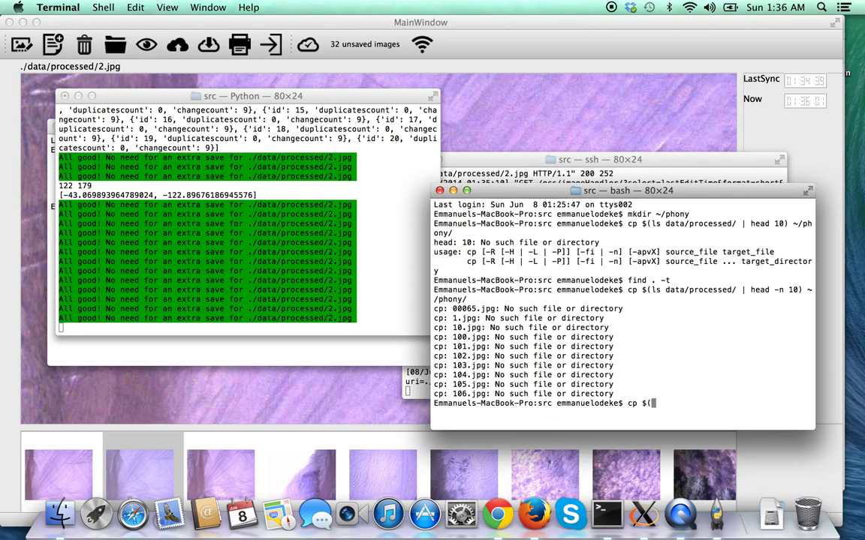
pyautogui.write('find data/processed/')
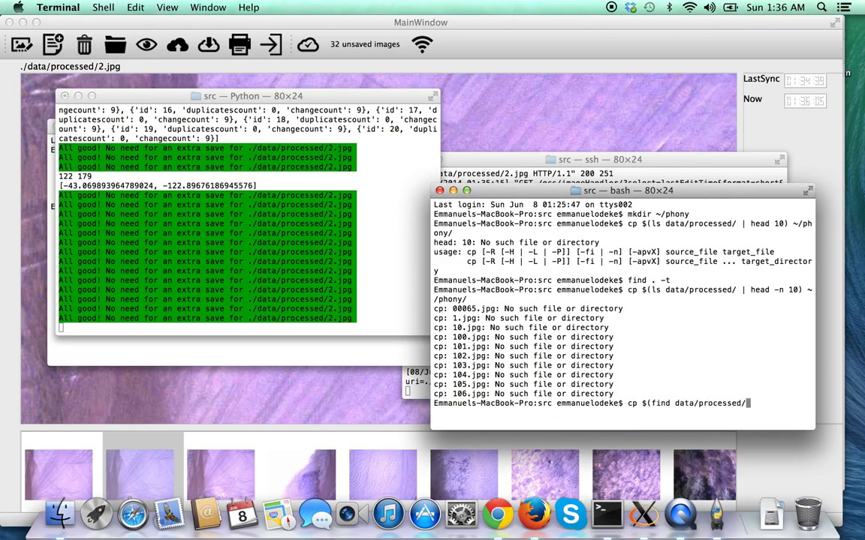
pyautogui.write(' -type f | head -n 10) ~/')
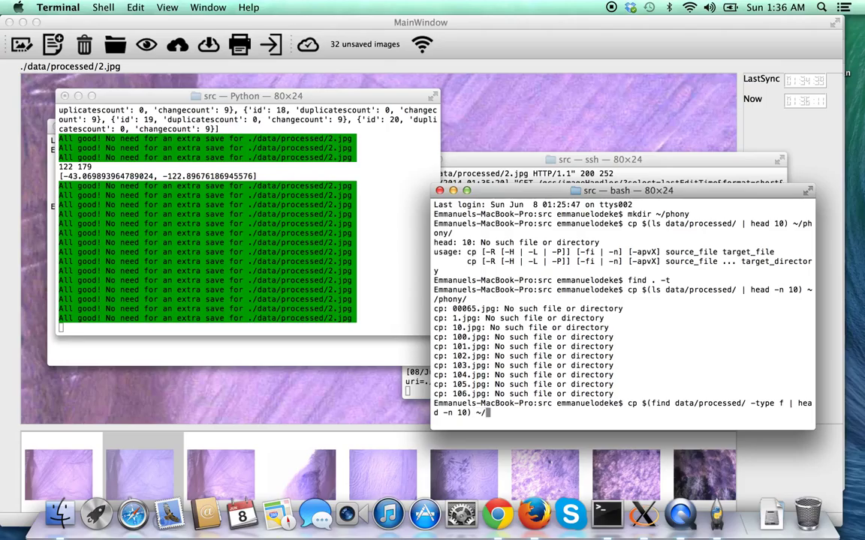
pyautogui.write('phony/')
pyautogui.press('Return')
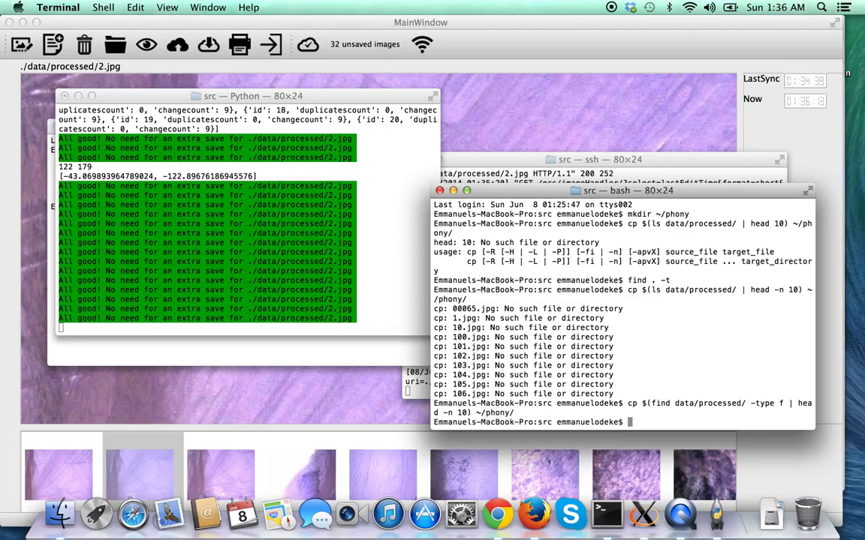
pyautogui.write('ls ')
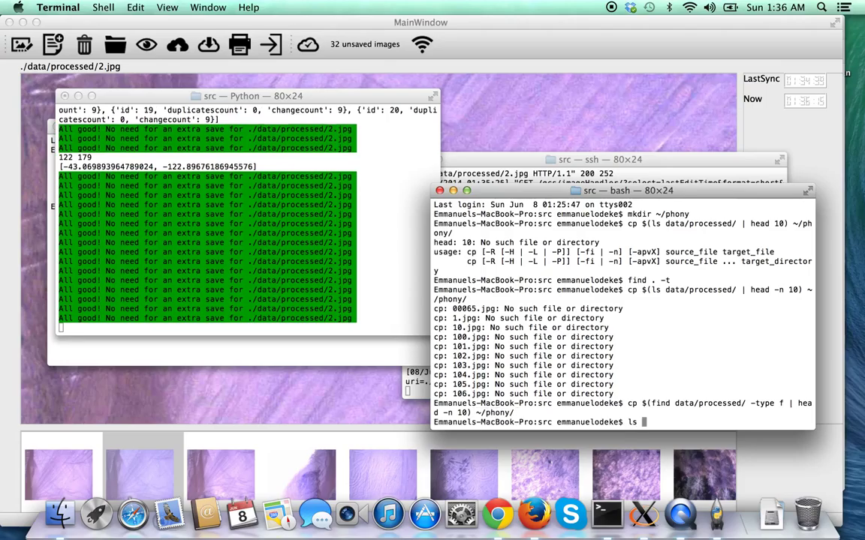
pyautogui.write('~/phony/')
pyautogui.press('Return')
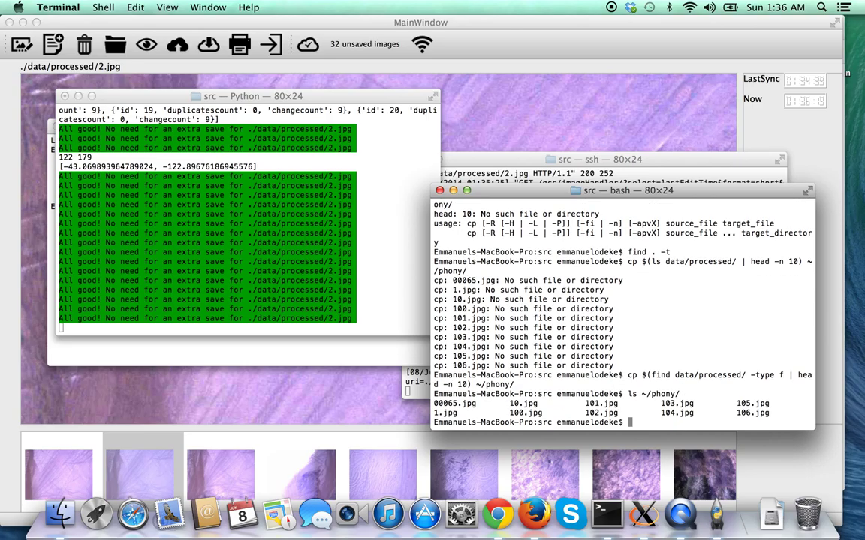
# Confirm ~/phony holds 10 files, then delete them all with rm ~/phony/*.
pyautogui.write('ls ~/phony/ | wc -l')
pyautogui.press('Return')
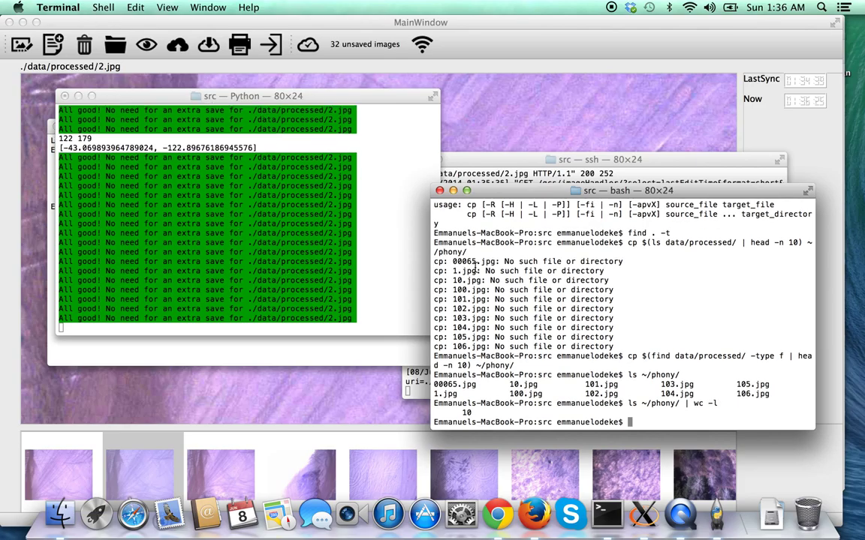
pyautogui.write('rm ~/phony/*')
pyautogui.press('Return')
# Close the ground station and relaunch python3 station.py -i against the 192.168.1.108 server.
pyautogui.click(210, 21)
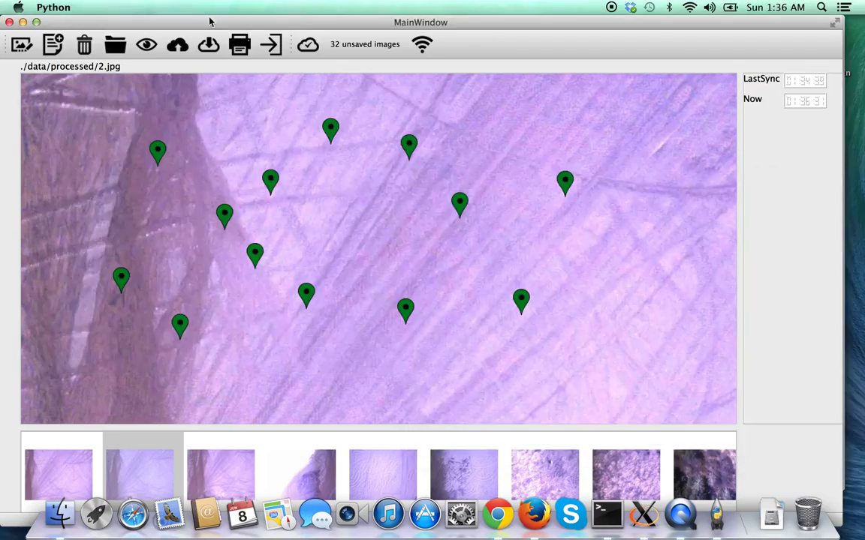
pyautogui.click(146, 46)
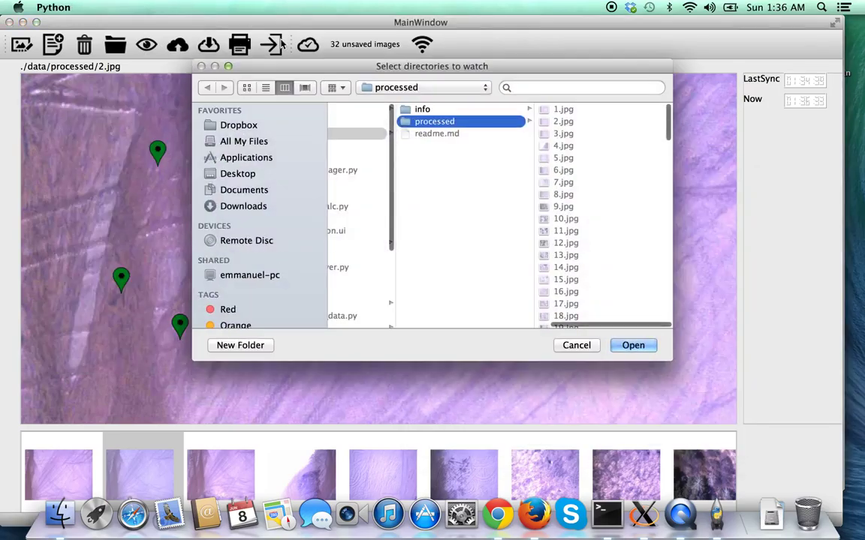
pyautogui.click(575, 346)
pyautogui.click(269, 47)
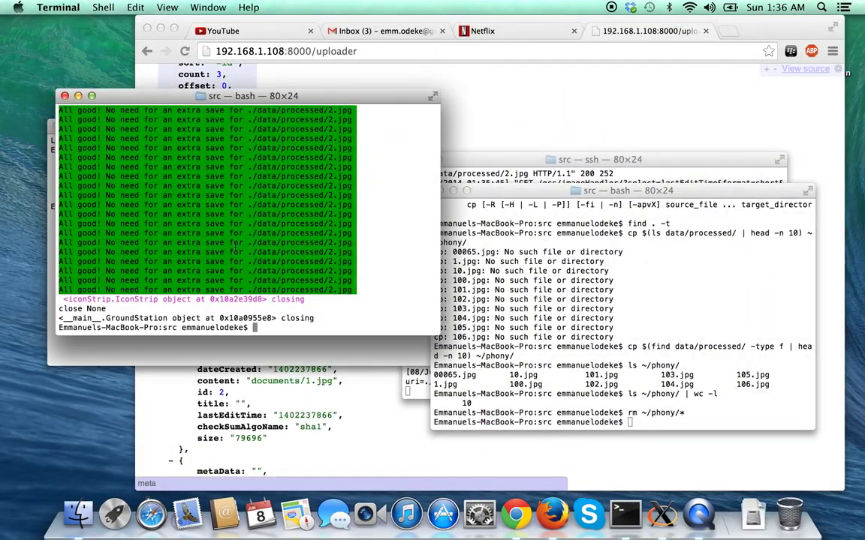
pyautogui.press('Up')
pyautogui.press('Return')
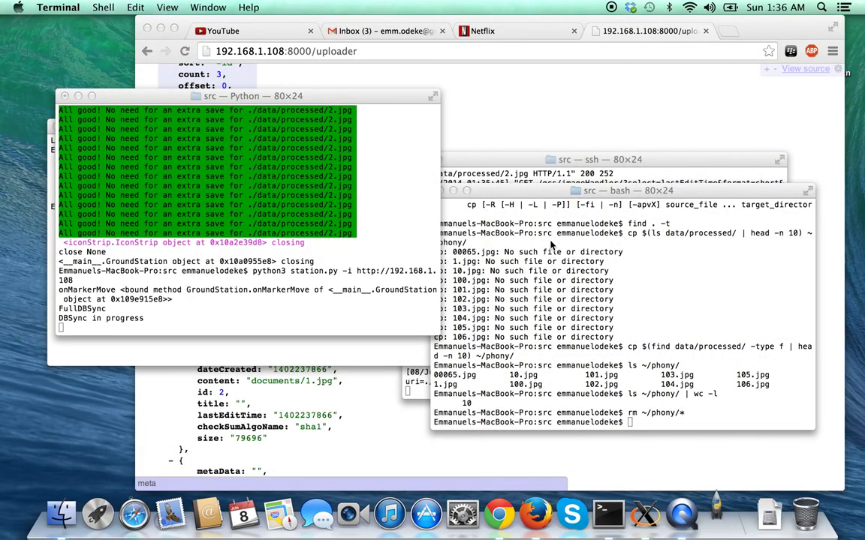
pyautogui.moveTo(549, 191); pyautogui.dragTo(553, 105)
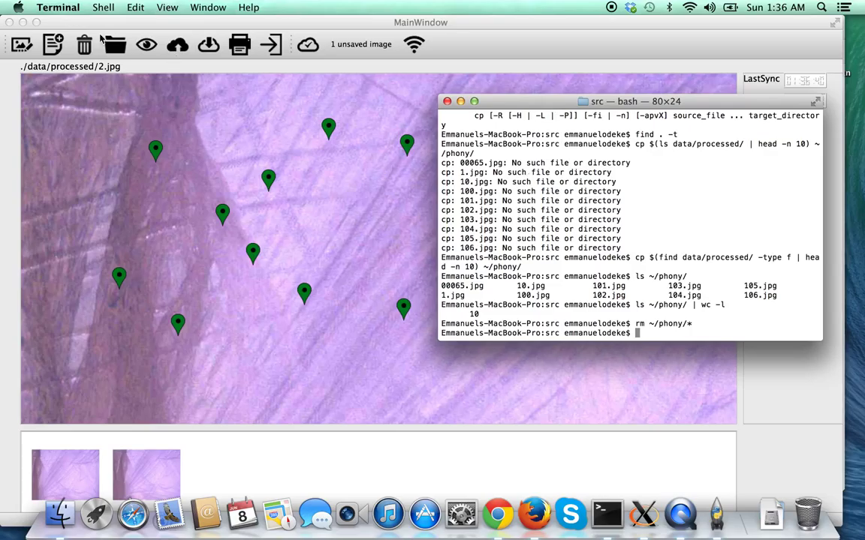
# Browse the watch chooser to the home folder and add phony as a watched directory.
pyautogui.click(130, 44)
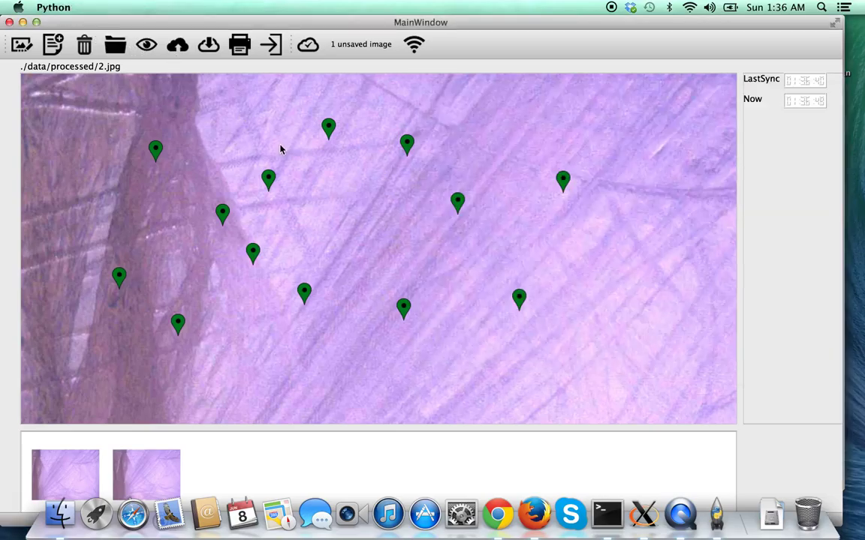
pyautogui.hscroll(-5, 370, 156)
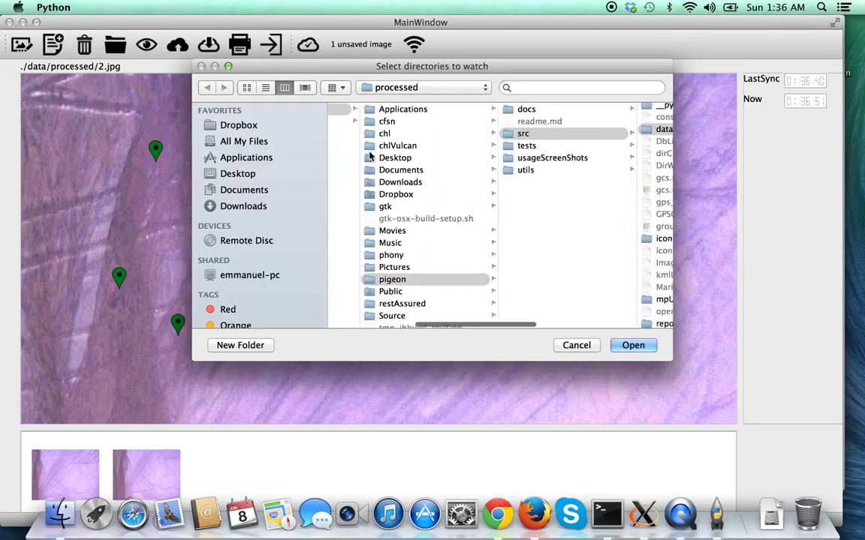
pyautogui.hscroll(-10, 370, 156)
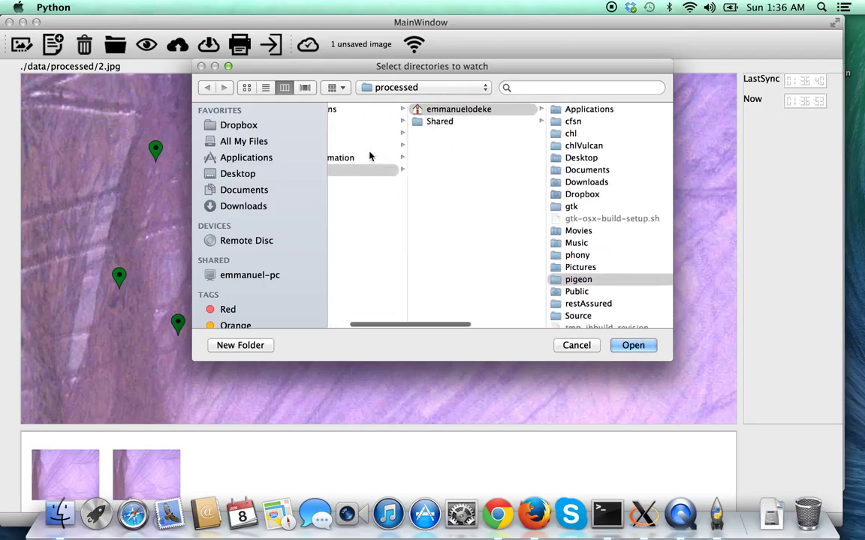
pyautogui.scroll(-2, 604, 159)
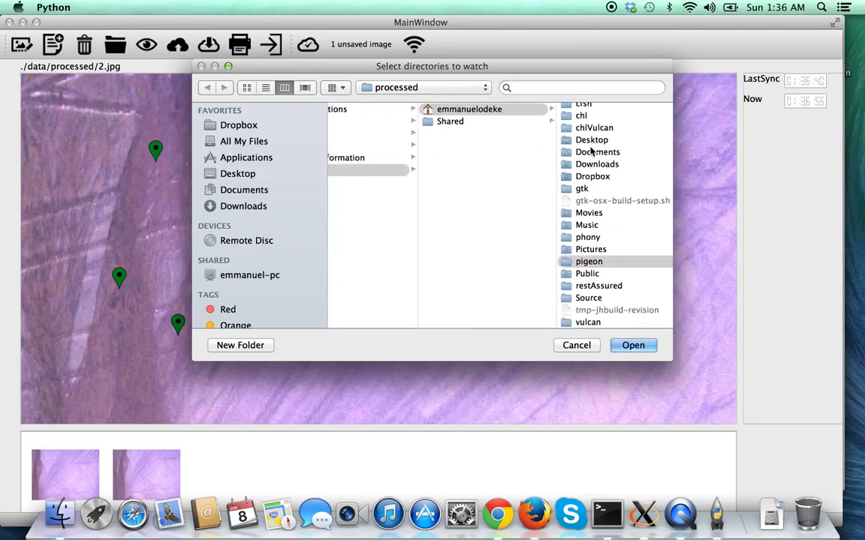
pyautogui.click(602, 237)
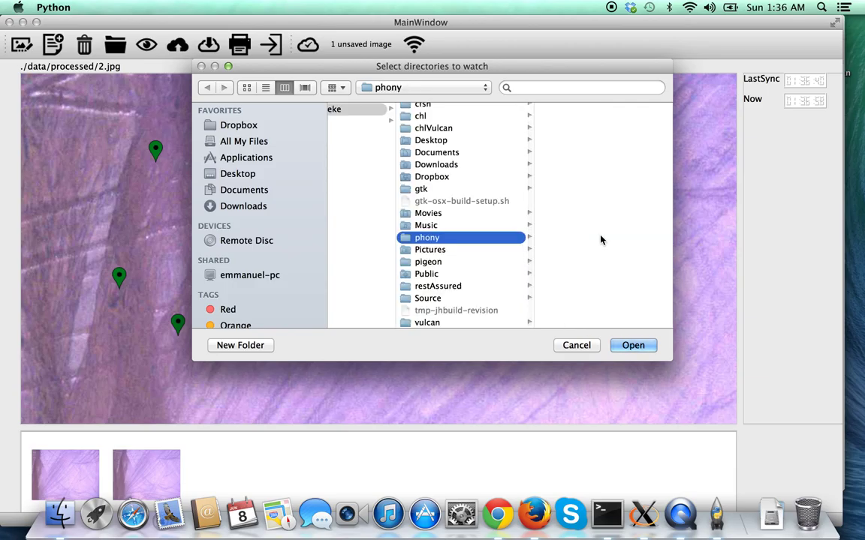
pyautogui.click(631, 346)
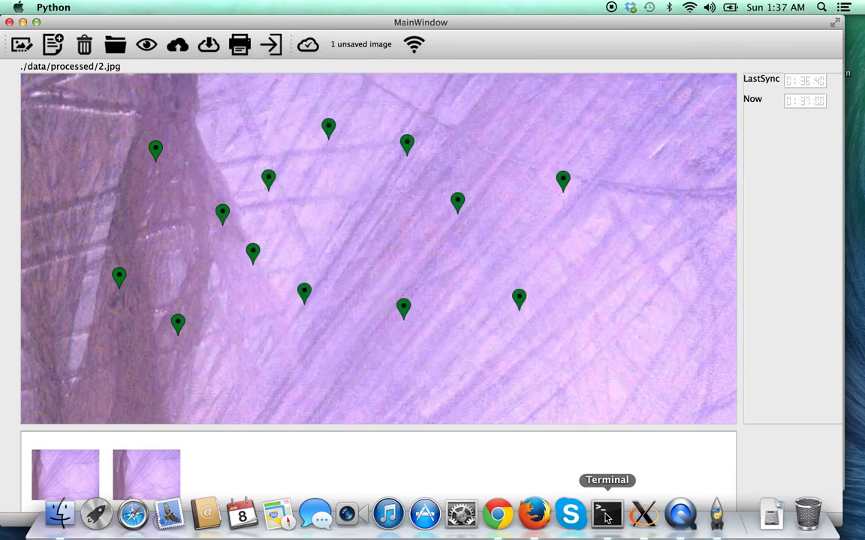
# Rerun the find-based cp command to copy ten processed images into phony.
pyautogui.click(606, 515)
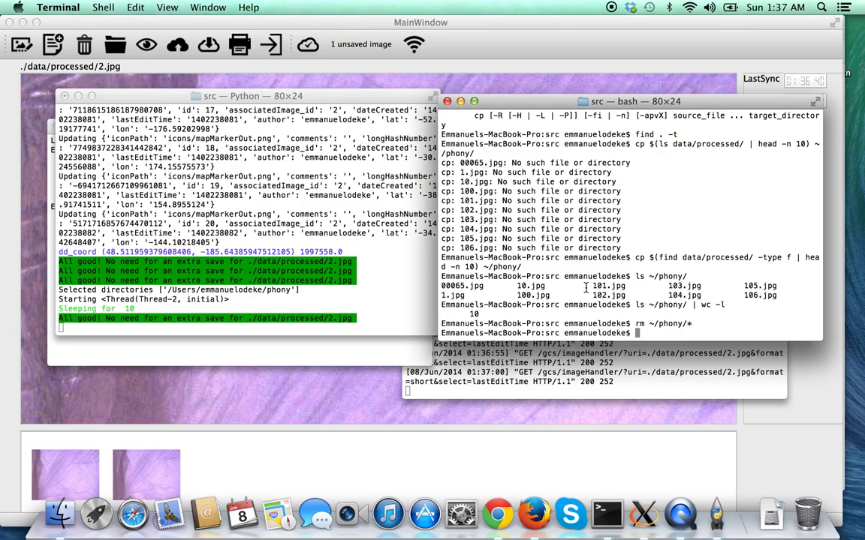
pyautogui.press('Up')
pyautogui.press('Up')
pyautogui.press('Up')
pyautogui.press('Up')
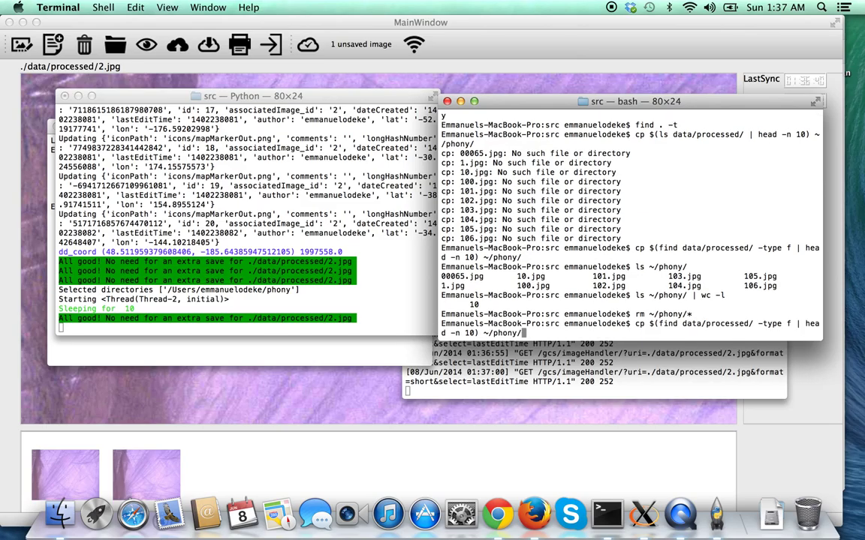
pyautogui.press('Return')
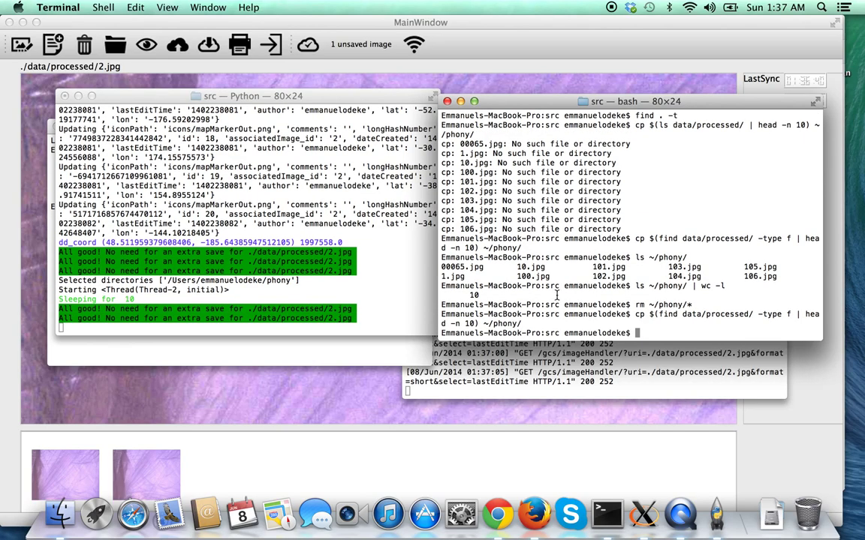
# Display the rooftop image phony/00065.jpg from the new thumbnails.
pyautogui.click(444, 434)
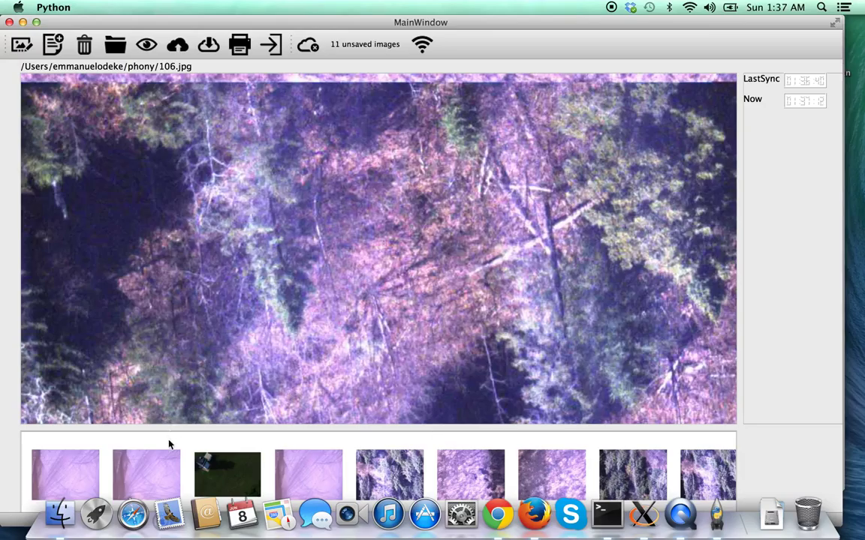
pyautogui.click(167, 464)
pyautogui.click(223, 469)
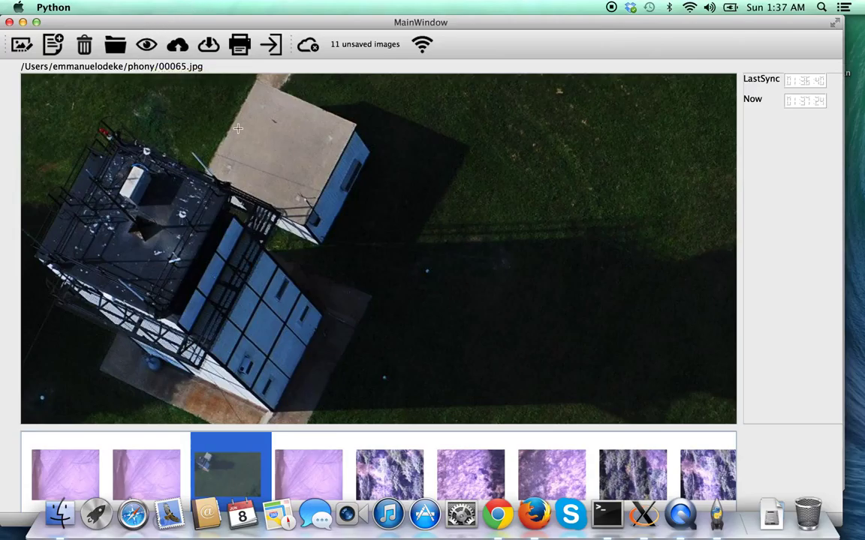
# Place five markers on the rooftop of the current image.
pyautogui.click(250, 153)
pyautogui.click(298, 150)
pyautogui.click(281, 181)
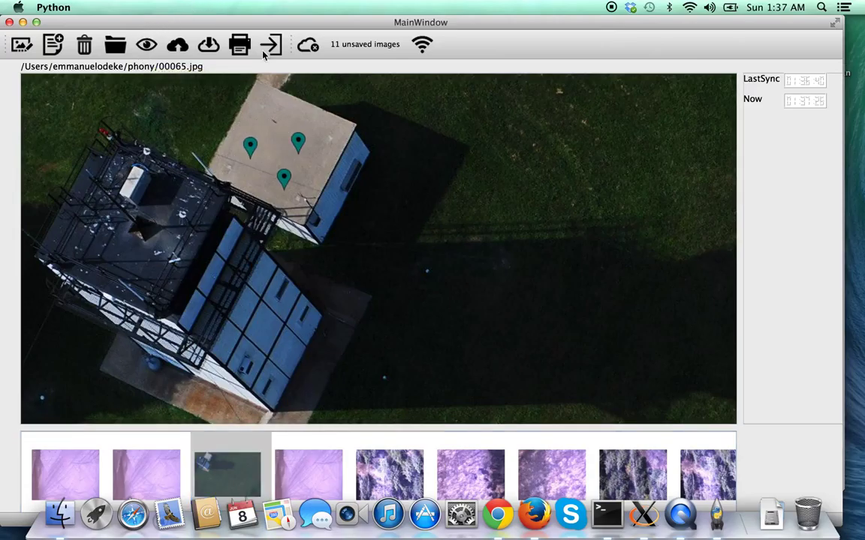
pyautogui.click(265, 124)
pyautogui.click(343, 164)
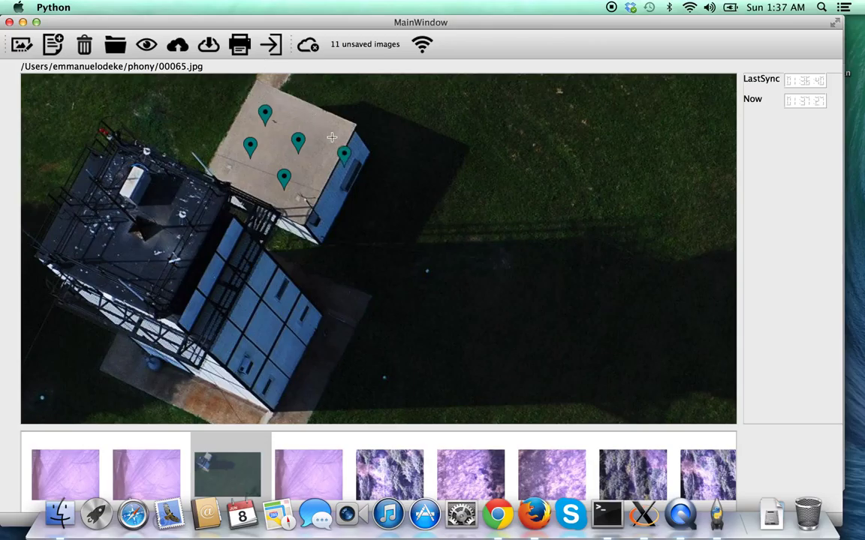
# Open 10.jpg from the fifth thumbnail and spread markers across it, giving six markers.
pyautogui.click(379, 458)
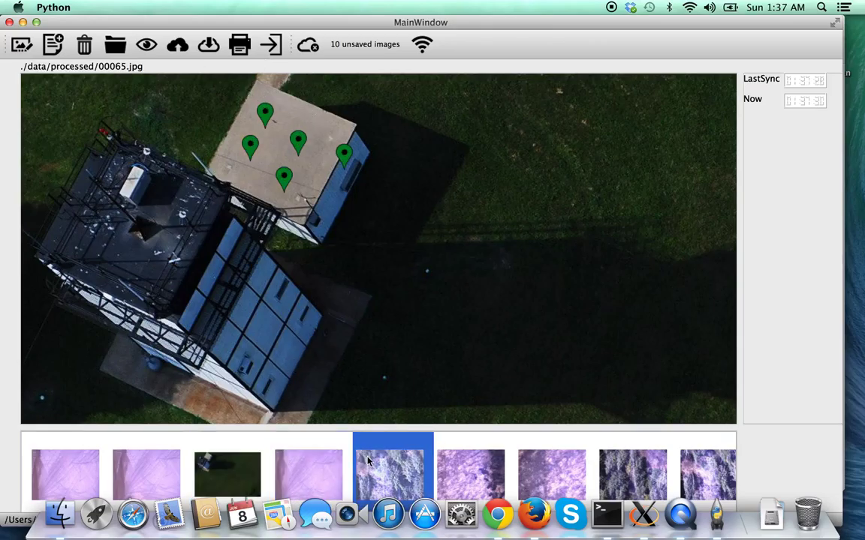
pyautogui.click(309, 219)
pyautogui.click(169, 196)
pyautogui.click(344, 175)
pyautogui.click(440, 305)
pyautogui.click(277, 337)
pyautogui.click(138, 308)
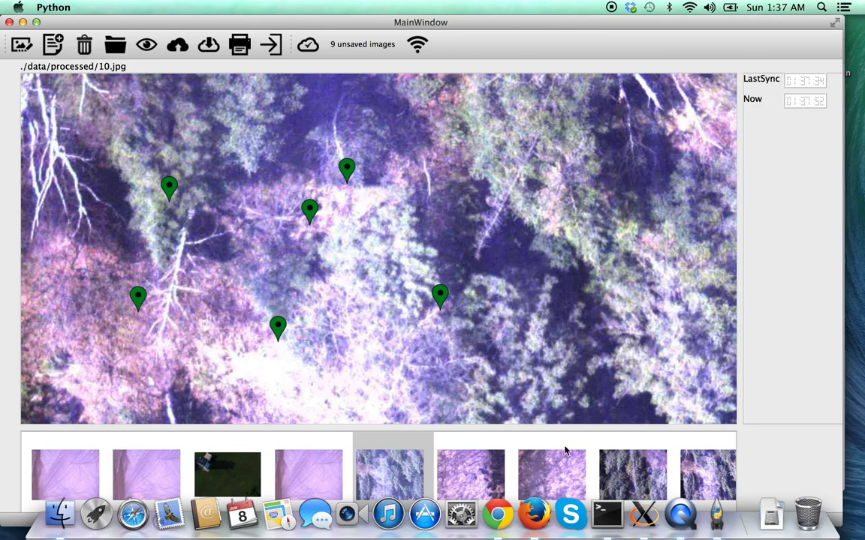
pyautogui.click(606, 514)
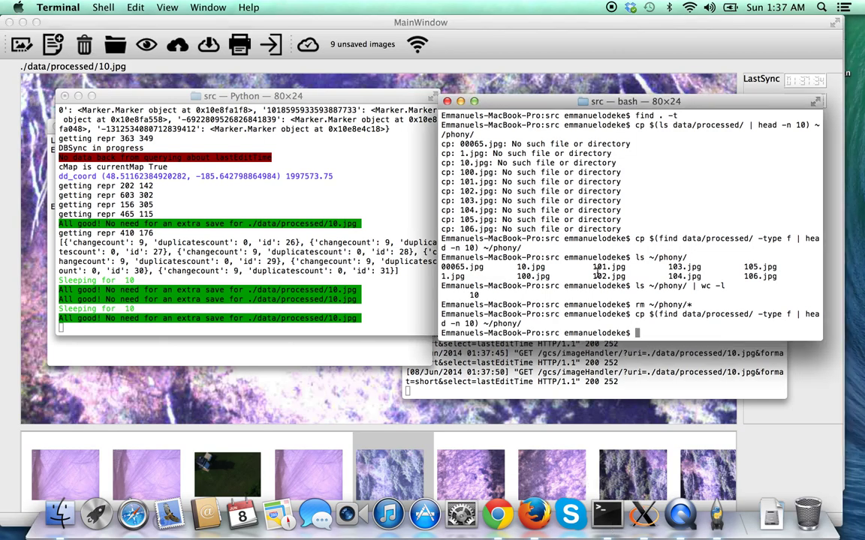
# Suspend the running Django server with Ctrl+Z and move the ground station aside.
pyautogui.click(557, 364)
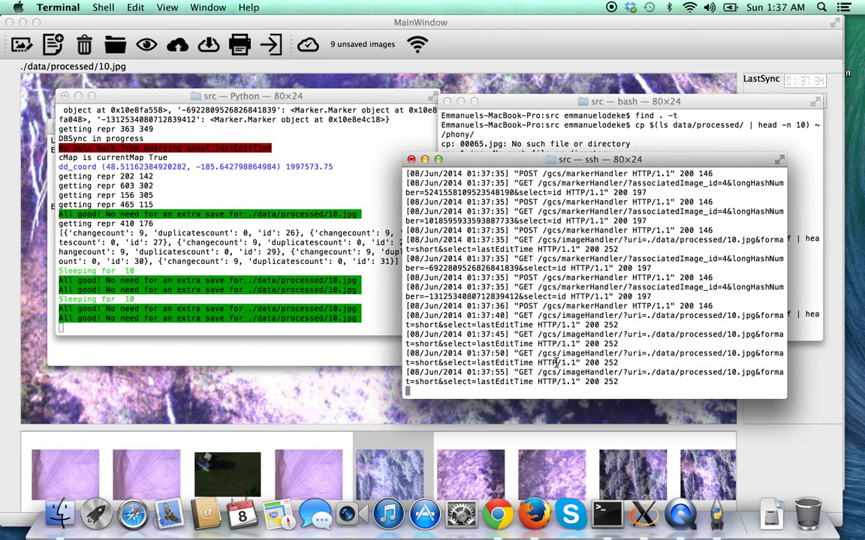
pyautogui.hotkey('ctrl', 'z')
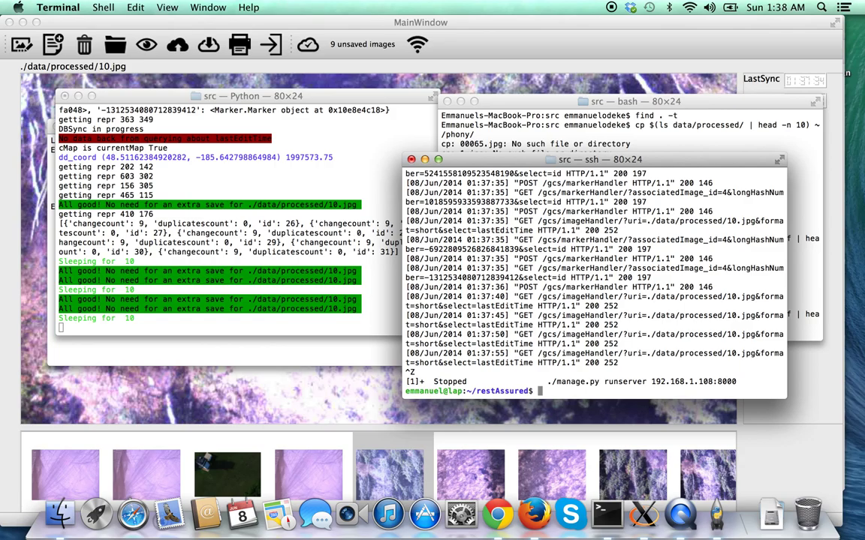
pyautogui.click(570, 23)
pyautogui.moveTo(571, 23); pyautogui.dragTo(501, 30)
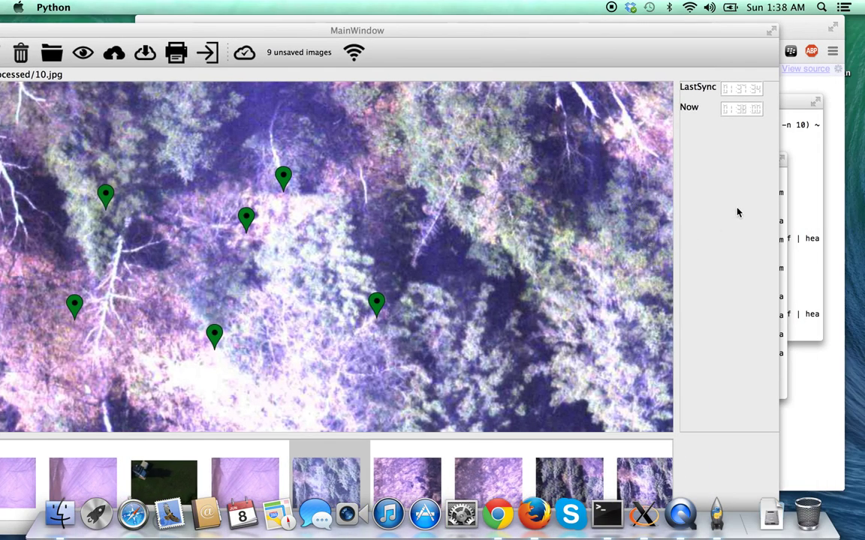
# Launch a background remote gnome-terminal, exit it, and resume the Django server with %.
pyautogui.click(783, 217)
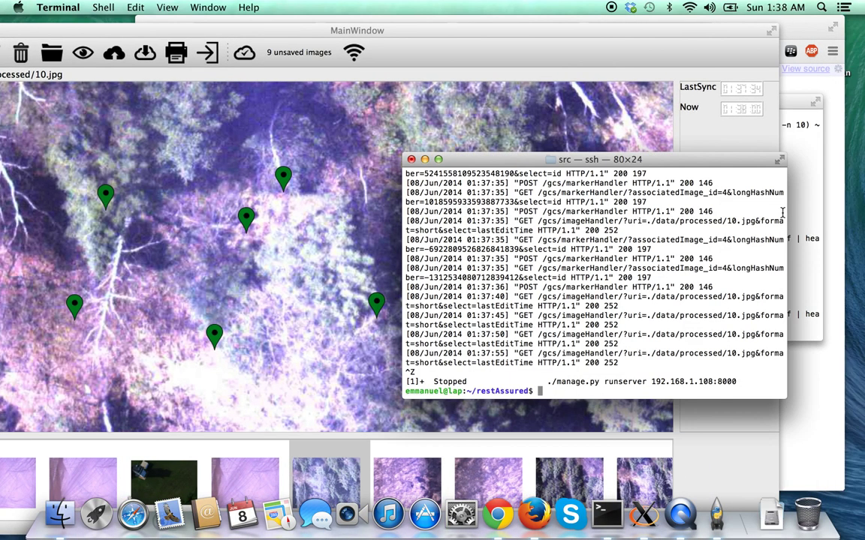
pyautogui.write('gnome-terminal &')
pyautogui.press('Return')
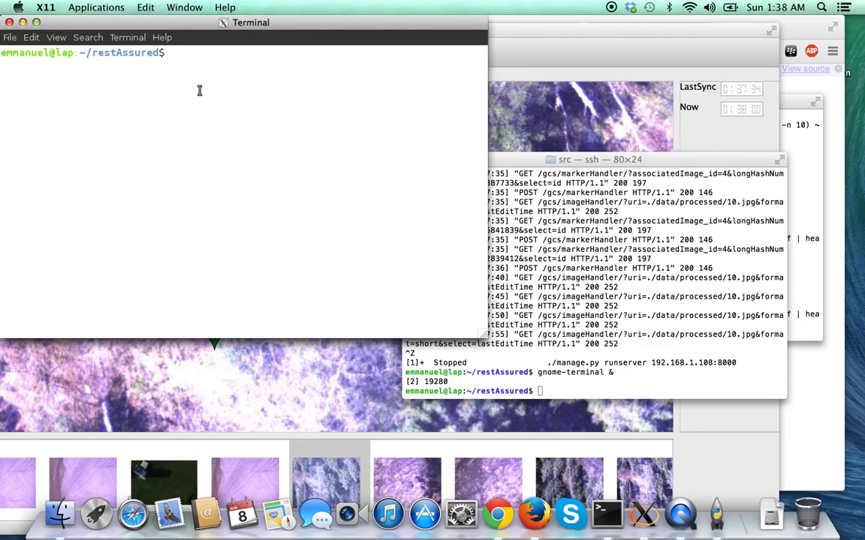
pyautogui.click(576, 239)
pyautogui.write('%')
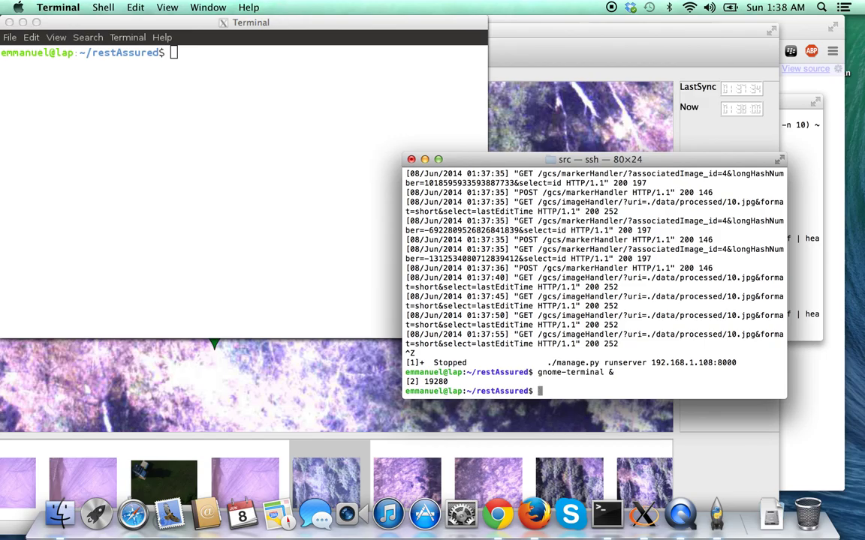
pyautogui.press('BackSpace')
pyautogui.click(253, 79)
pyautogui.write('exit')
pyautogui.press('Return')
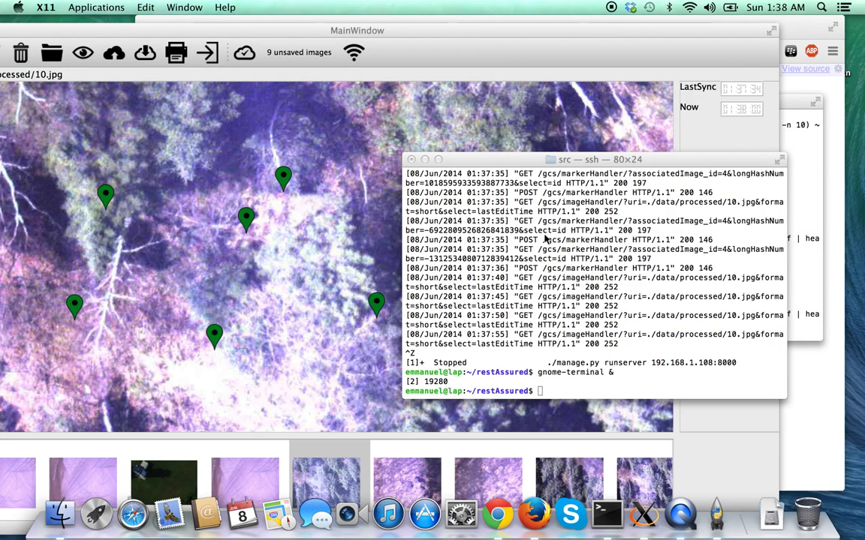
pyautogui.click(640, 324)
pyautogui.write('%')
pyautogui.press('Return')
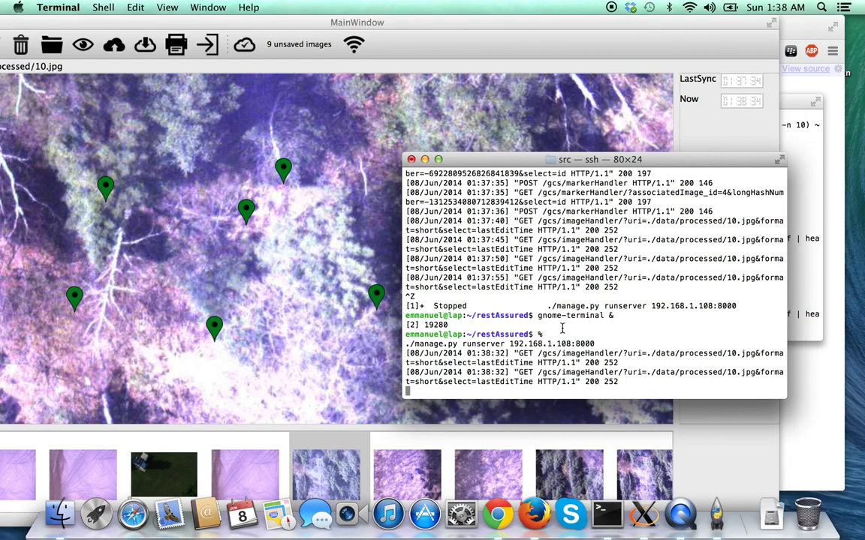
# In a new local window, rerun the earlier ssh login to 192.168.1.108 from history.
pyautogui.press('super+n')
pyautogui.hotkey('ctrl', 'r')
pyautogui.write('ssh')
pyautogui.press('Return')
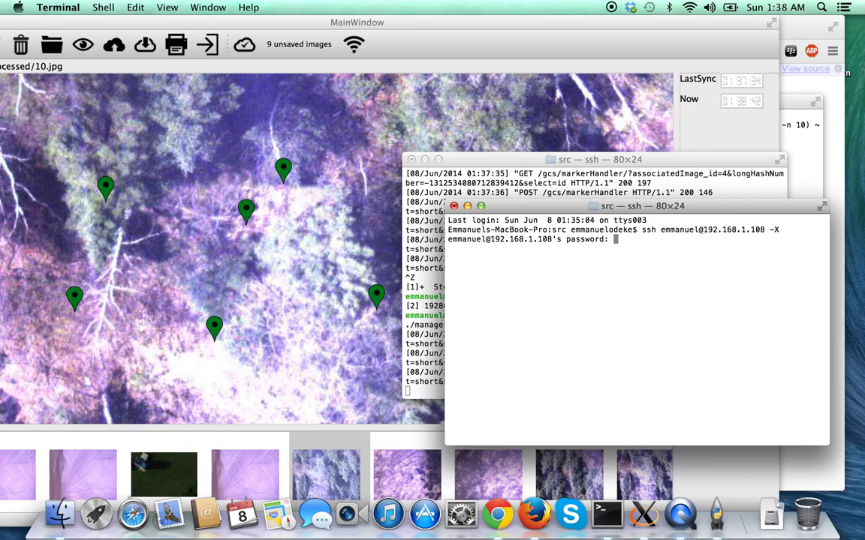
# Log in, enter Desktop/openSrc/pigeon and git pull origin master with the repository credentials.
pyautogui.press('Return')
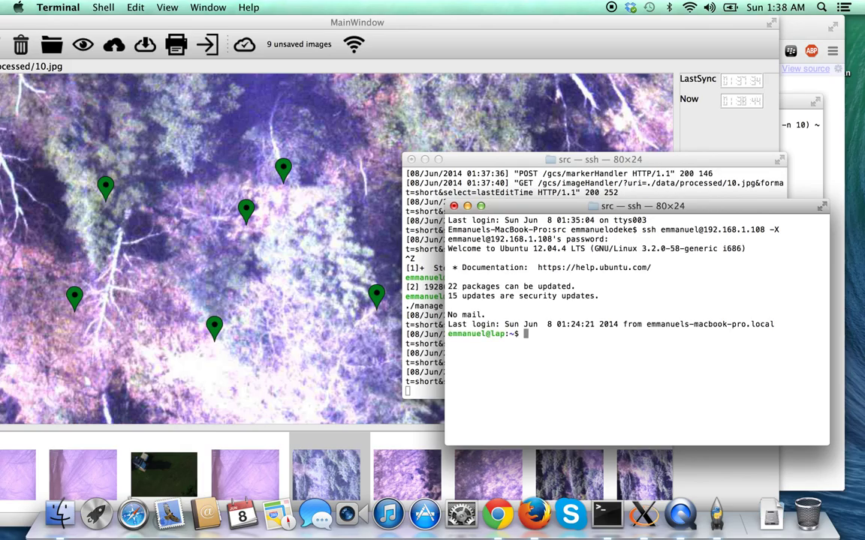
pyautogui.write('cd Desktop/openSrc/pigeon/')
pyautogui.press('Return')
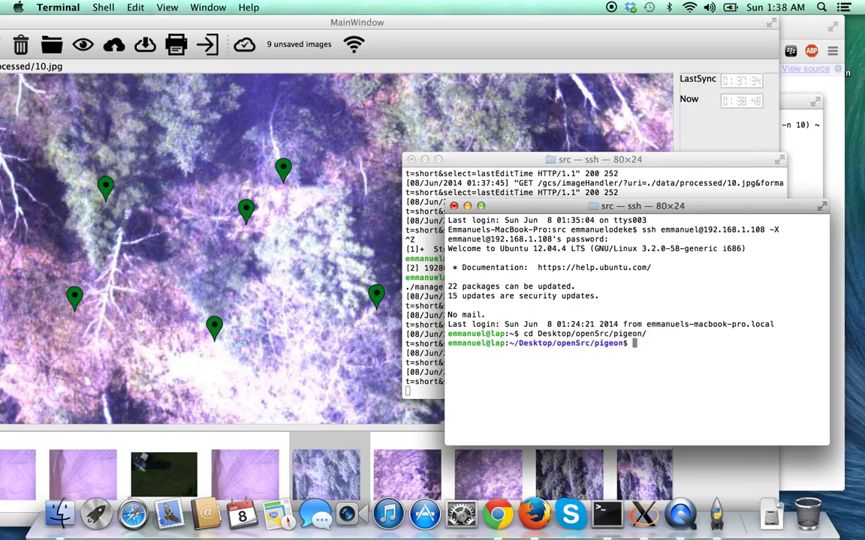
pyautogui.write('git pull origin master')
pyautogui.press('Return')
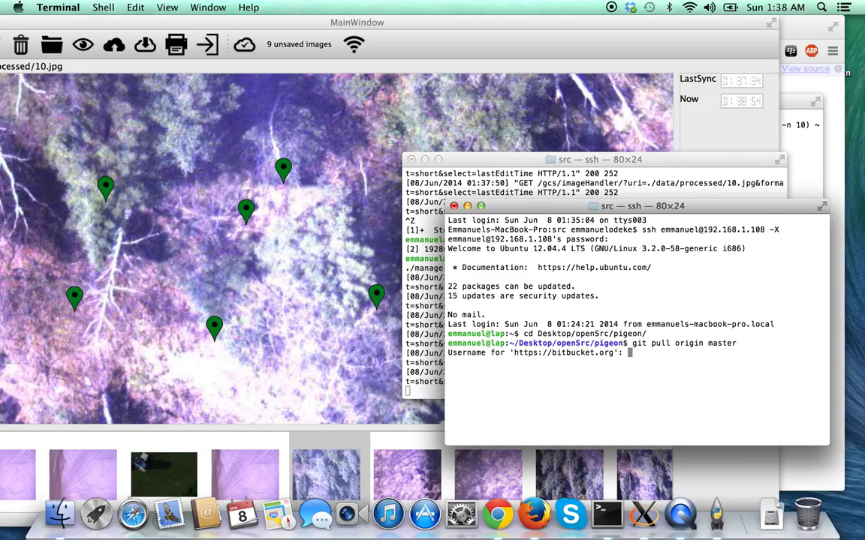
pyautogui.write('odeke-em')
pyautogui.press('Return')
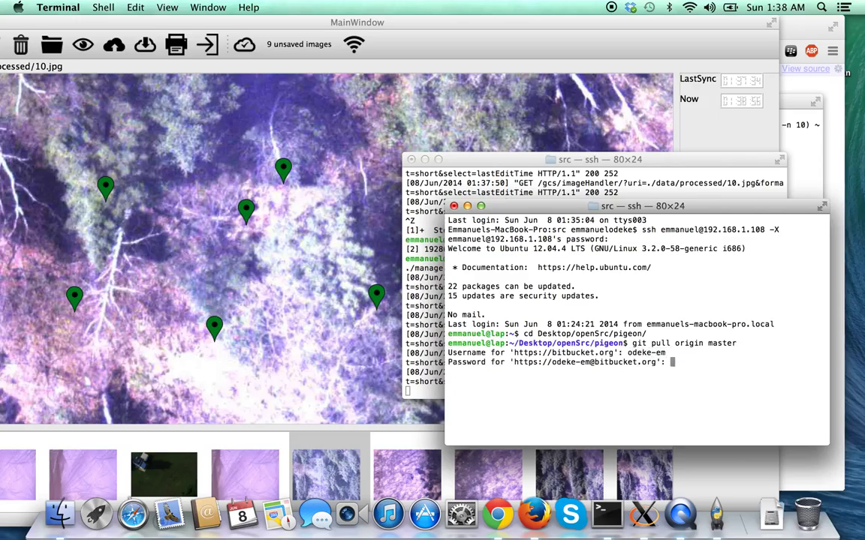
pyautogui.press('Return')
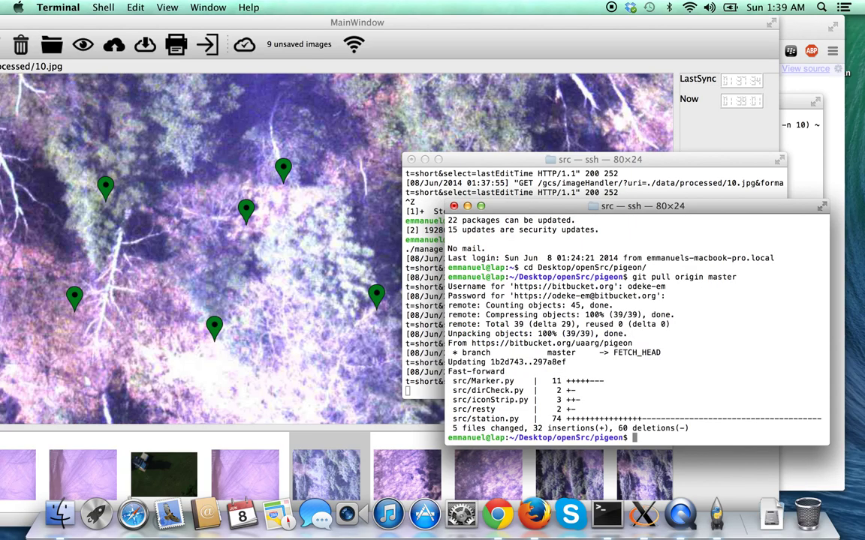
pyautogui.write('python3 sr')
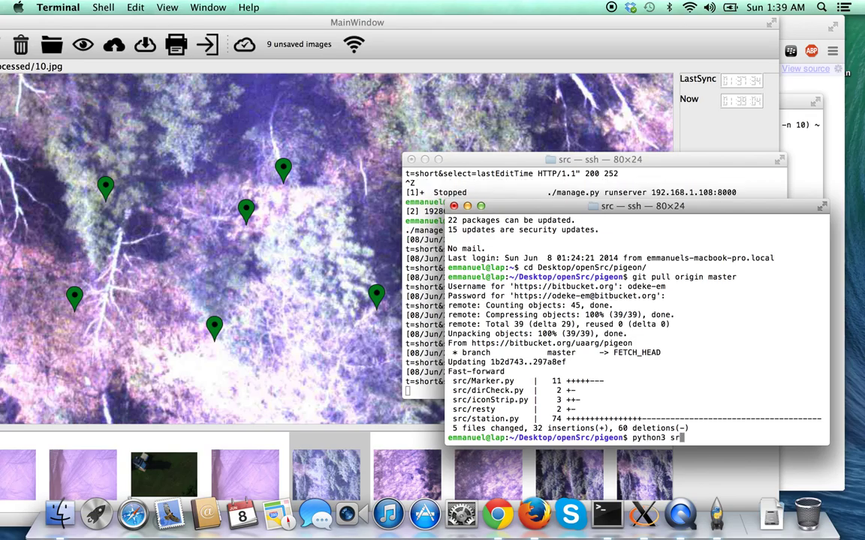
pyautogui.press('BackSpace')
pyautogui.write('ta')
pyautogui.hotkey('ctrl', 'c')
pyautogui.write('cd src/')
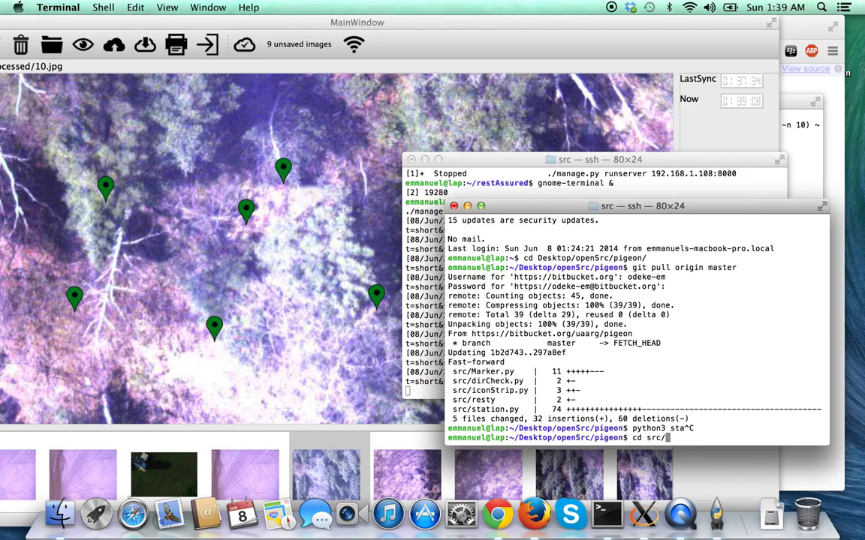
pyautogui.press('Return')
pyautogui.write('python3 st')
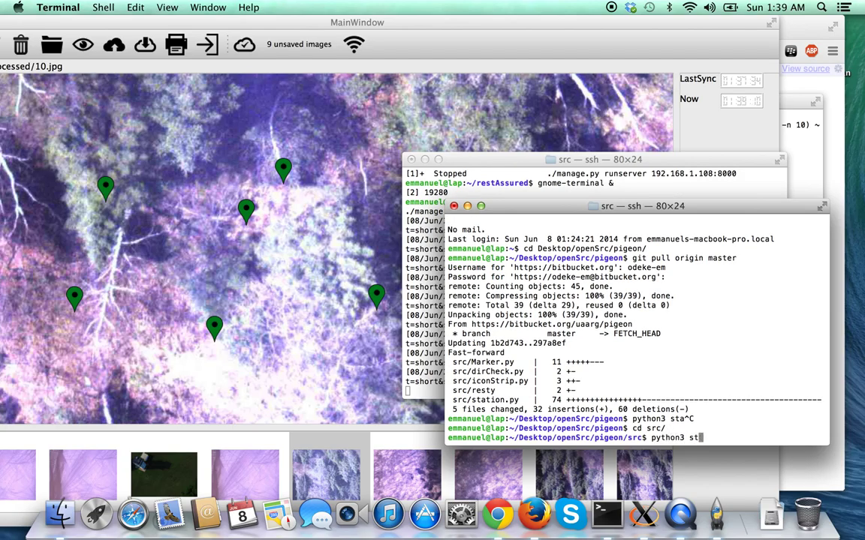
pyautogui.press('Tab')
pyautogui.press('Return')
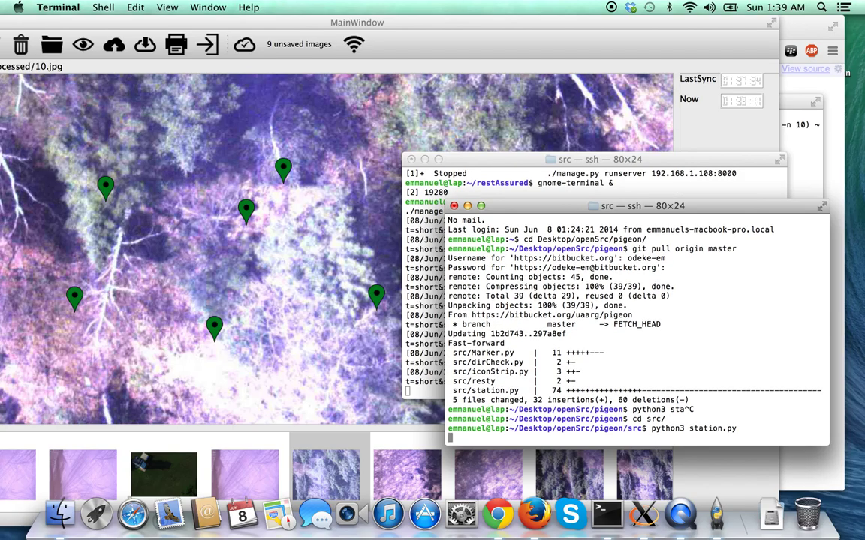
pyautogui.hotkey('ctrl', 'c')
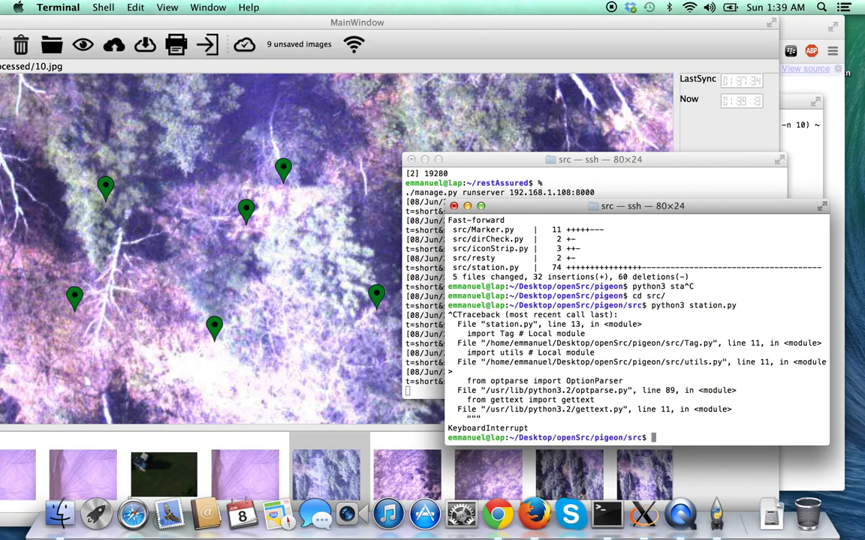
pyautogui.press('Up')
pyautogui.write('-i')
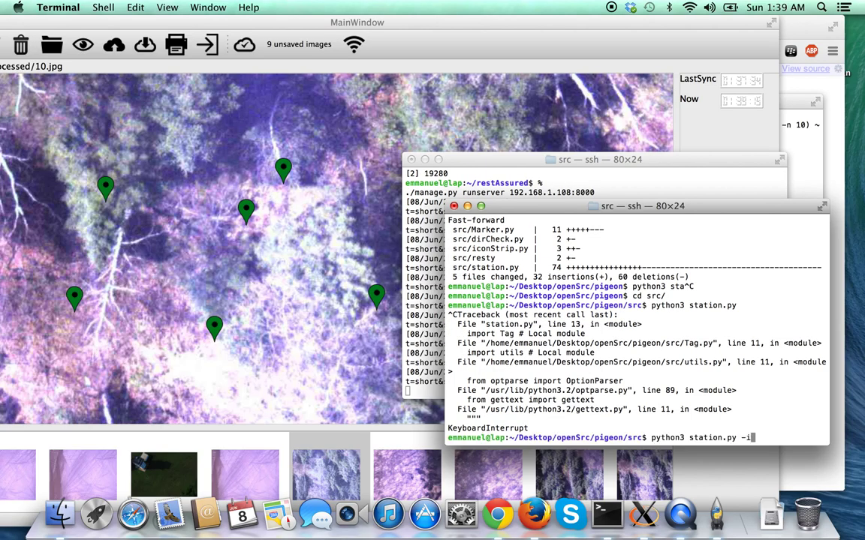
pyautogui.write(' http://192.168.1')
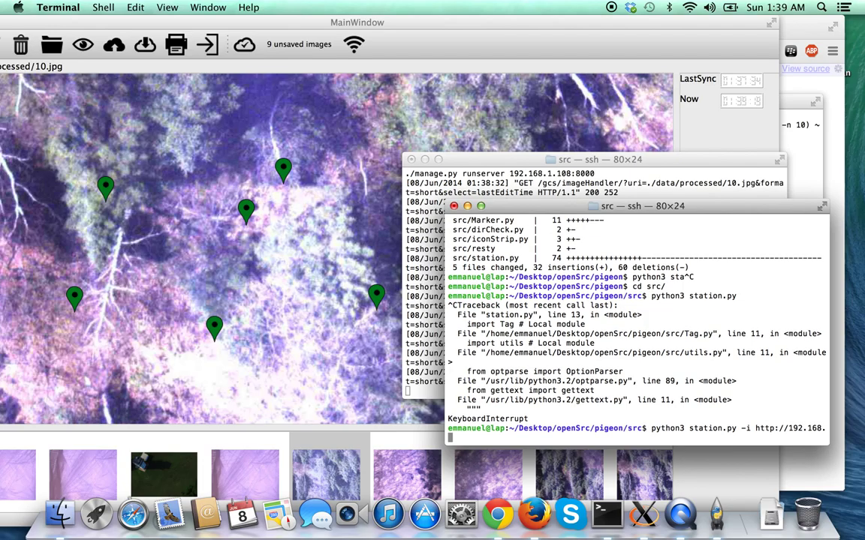
pyautogui.write('.108')
pyautogui.press('Return')
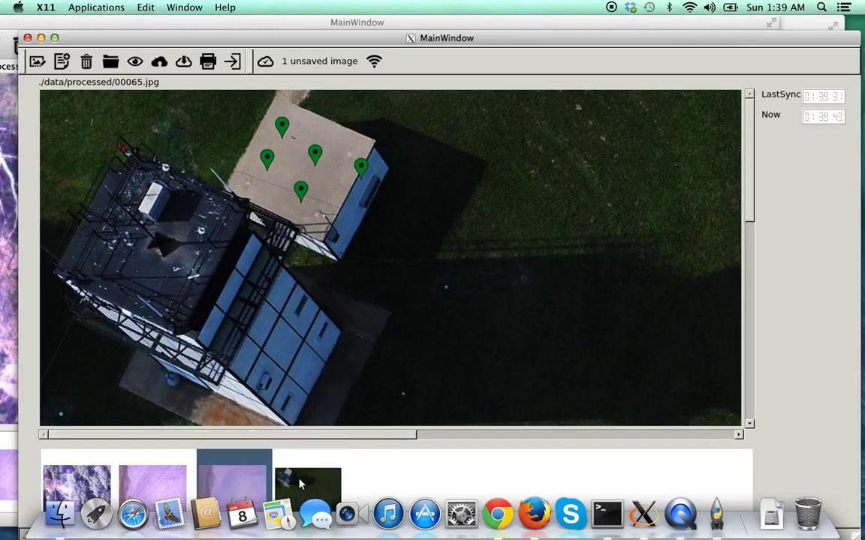
# Sync the remote station from the server, show 102.jpg locally, and place the windows side by side.
pyautogui.click(183, 62)
pyautogui.click(610, 514)
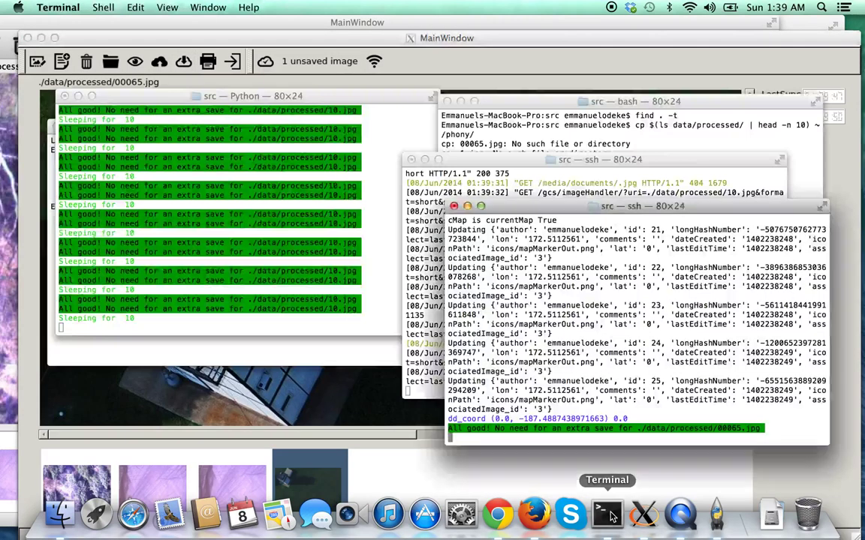
pyautogui.click(717, 514)
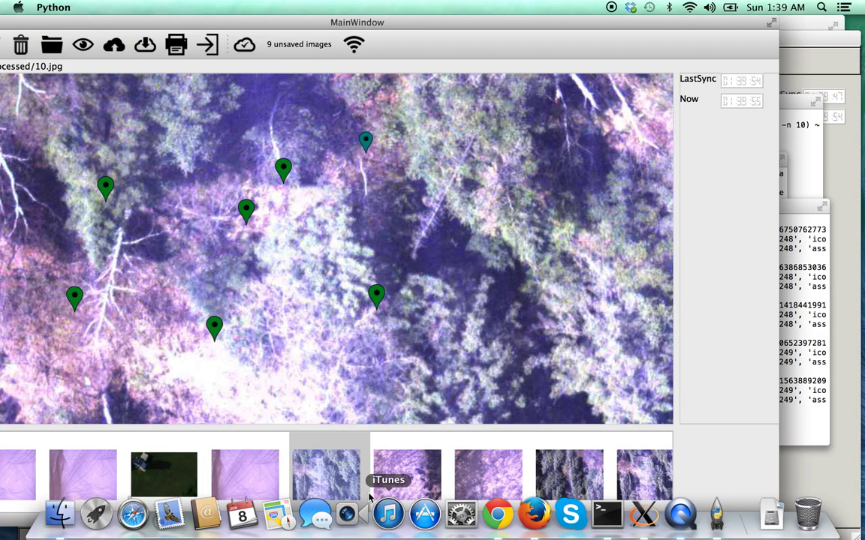
pyautogui.click(559, 454)
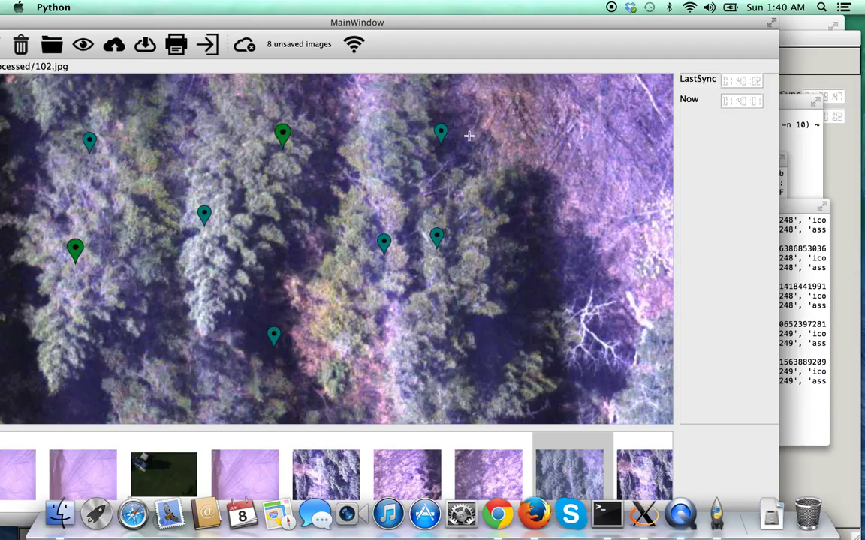
pyautogui.click(643, 515)
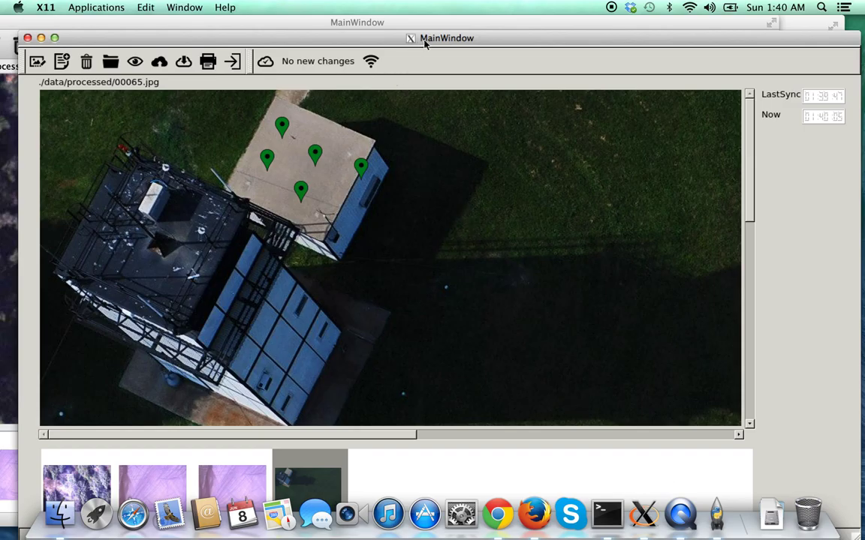
pyautogui.moveTo(338, 38); pyautogui.dragTo(484, 61)
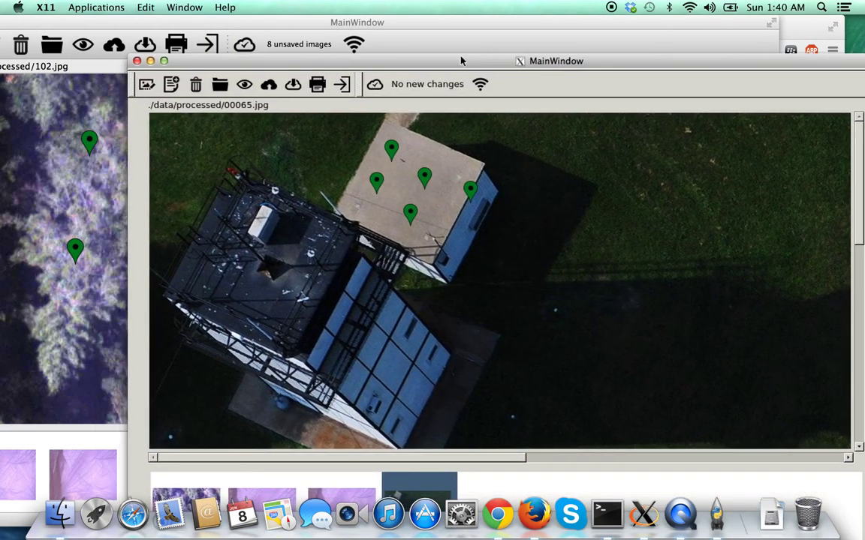
# Download the server's images into the remote station and open the forest image 102.jpg.
pyautogui.click(294, 85)
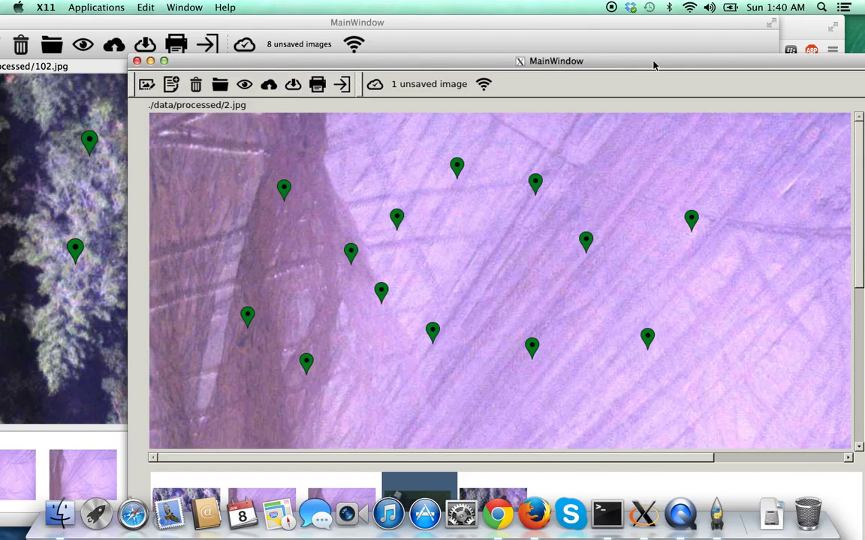
pyautogui.moveTo(658, 66); pyautogui.dragTo(612, 39)
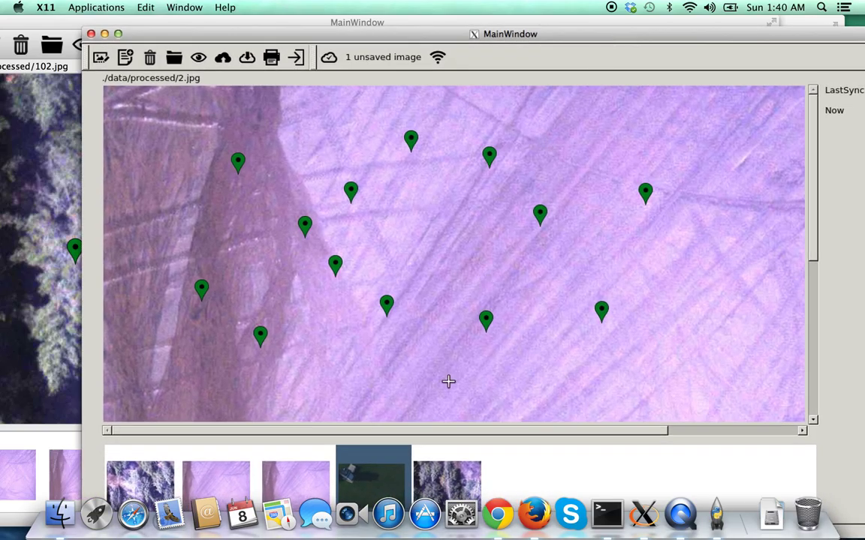
pyautogui.click(380, 465)
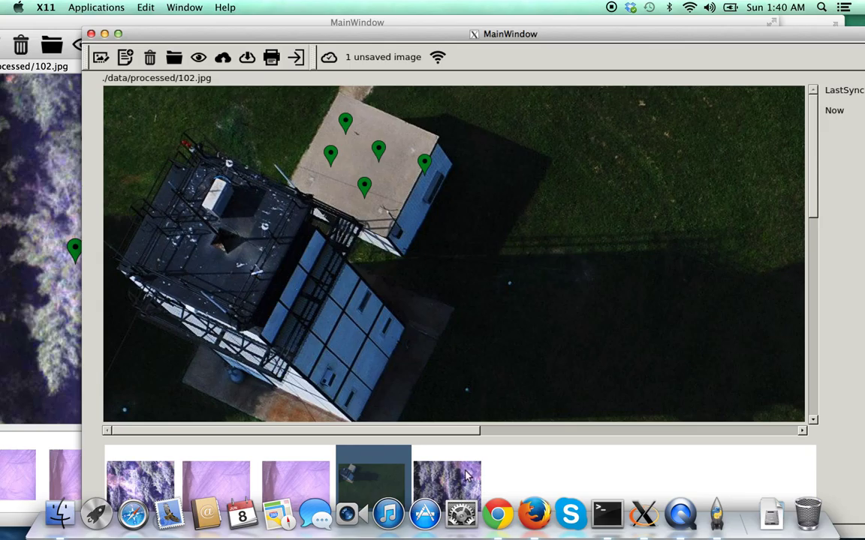
pyautogui.click(463, 462)
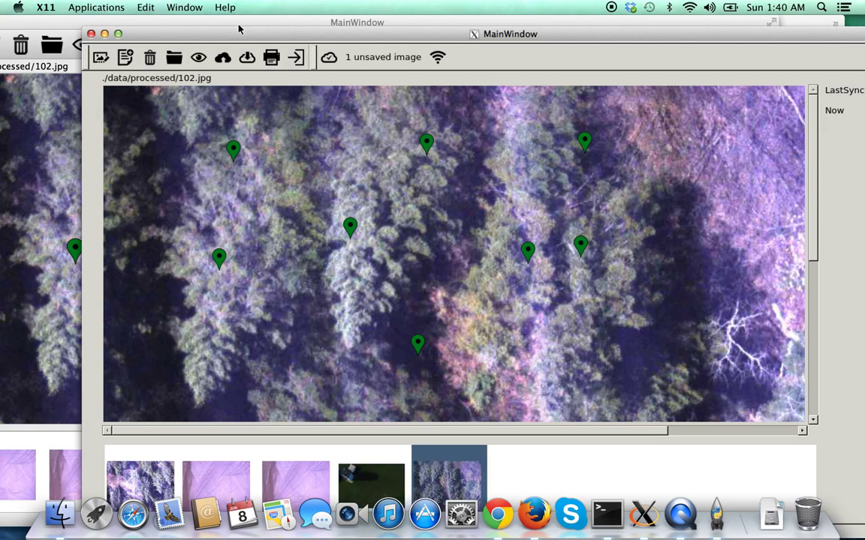
pyautogui.moveTo(347, 34); pyautogui.dragTo(510, 44)
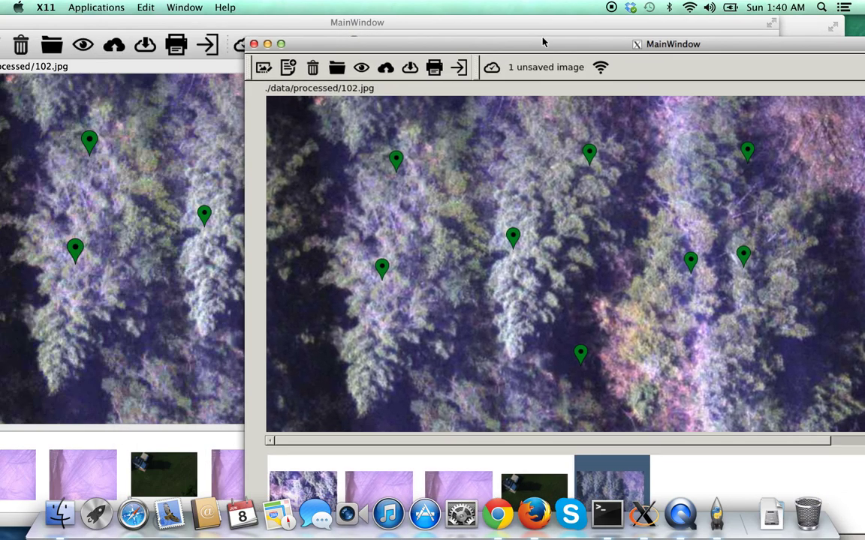
# Move 102.jpg's markers into a cluster on the left tree row.
pyautogui.click(352, 168)
pyautogui.click(362, 225)
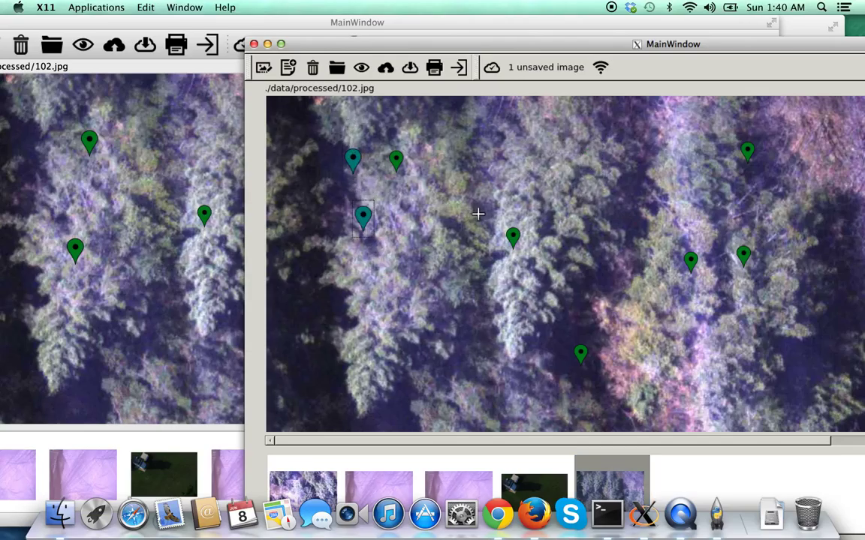
pyautogui.click(513, 234)
pyautogui.click(424, 223)
pyautogui.click(748, 150)
pyautogui.click(471, 182)
pyautogui.click(690, 258)
pyautogui.click(487, 249)
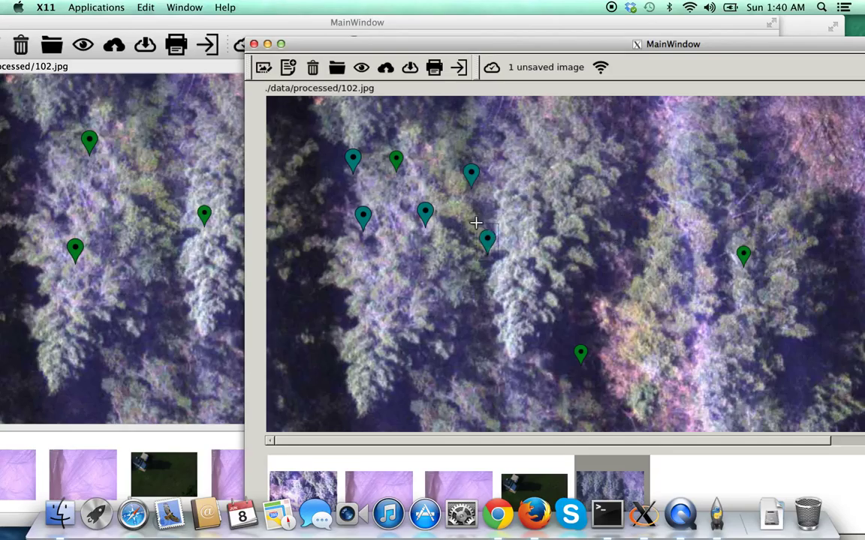
pyautogui.click(747, 255)
pyautogui.click(544, 205)
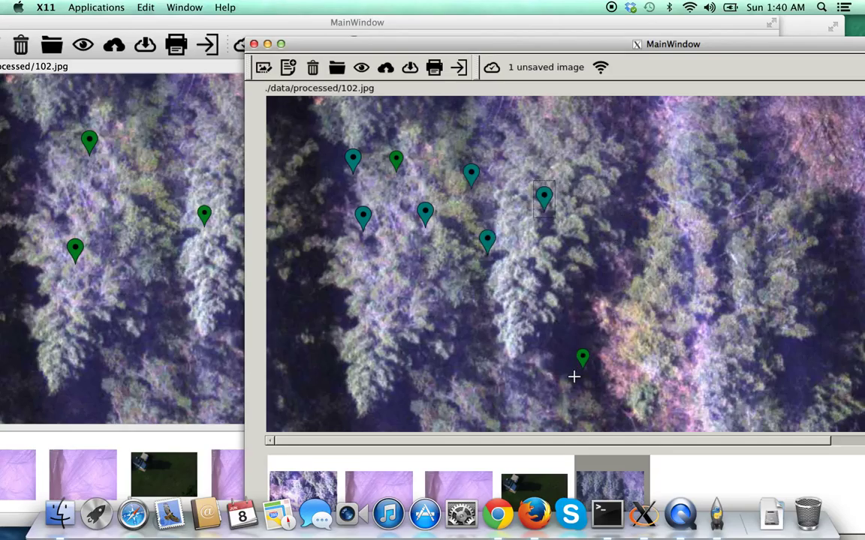
pyautogui.click(579, 356)
pyautogui.click(406, 279)
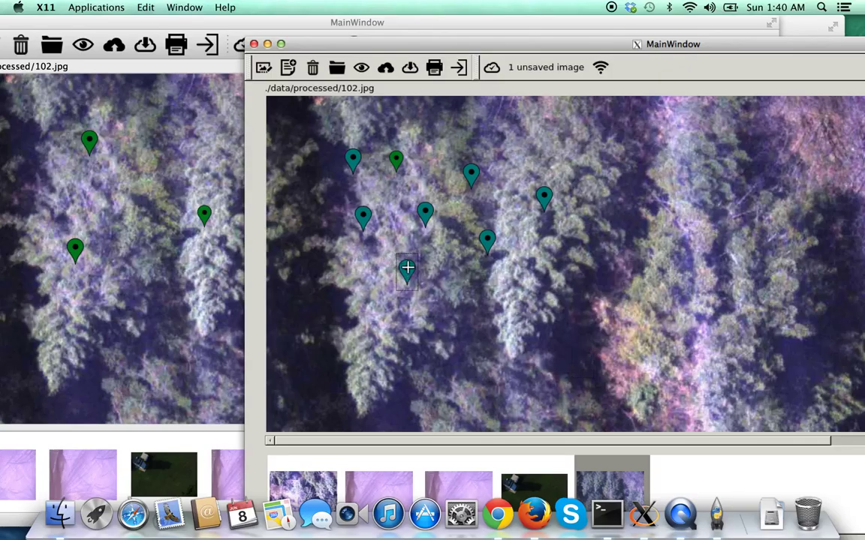
# Give one marker the comment Aloha, save it, and upload the changes to the server.
pyautogui.doubleClick(407, 268)
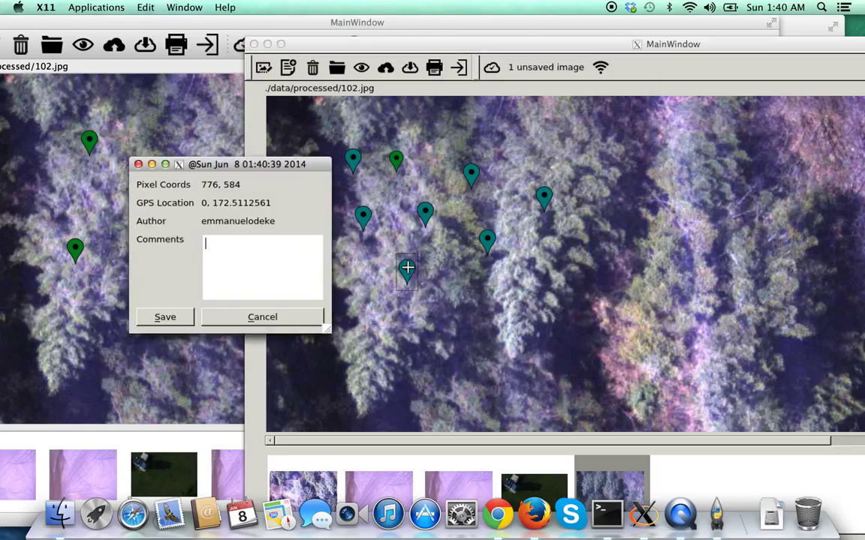
pyautogui.write('Aloha')
pyautogui.click(169, 317)
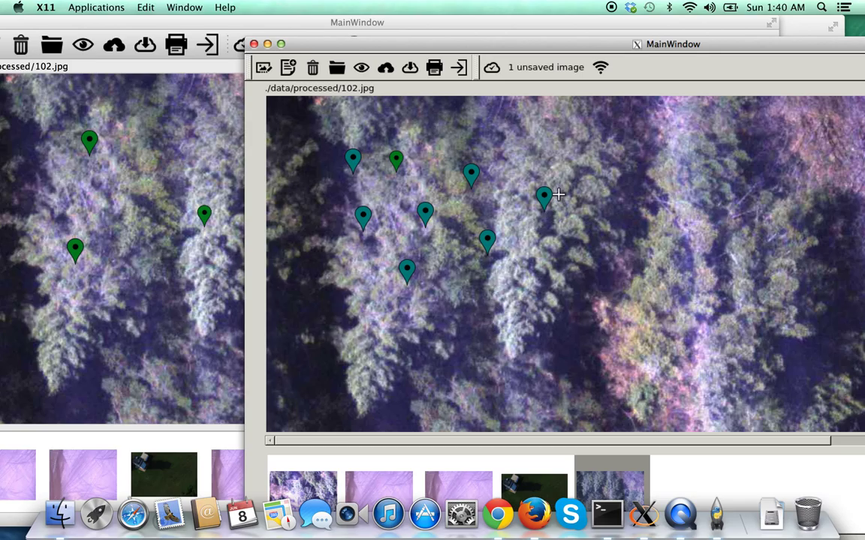
pyautogui.moveTo(665, 49); pyautogui.dragTo(644, 50)
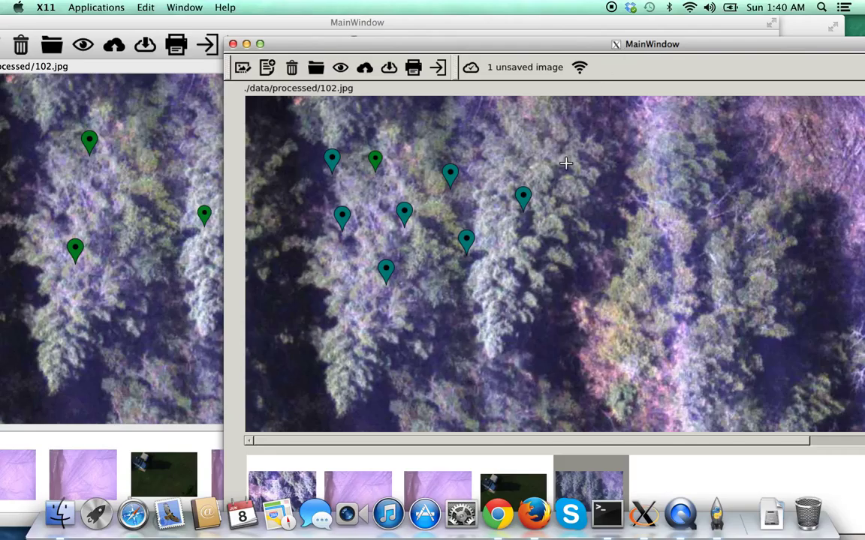
pyautogui.click(365, 68)
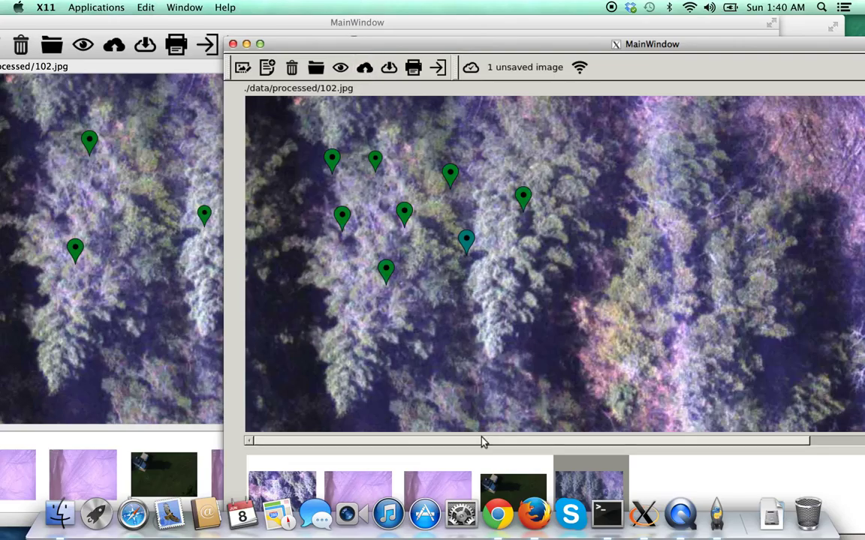
pyautogui.click(114, 132)
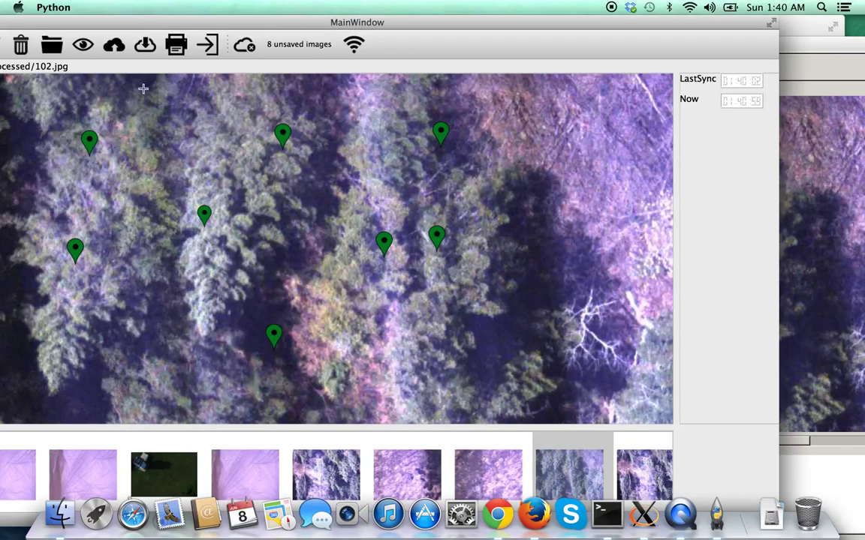
# Pull the latest images from the server and browse 106.jpg, 105.jpg and 104.jpg.
pyautogui.click(145, 46)
pyautogui.click(565, 469)
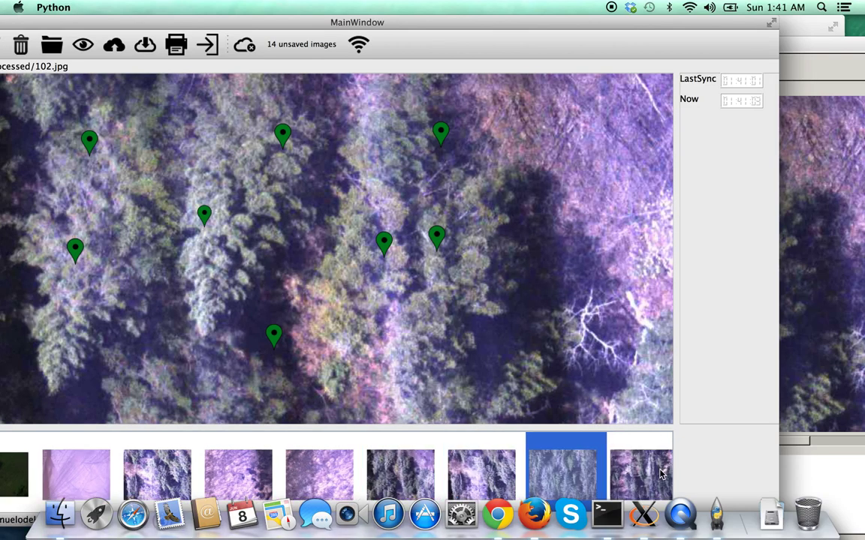
pyautogui.click(573, 462)
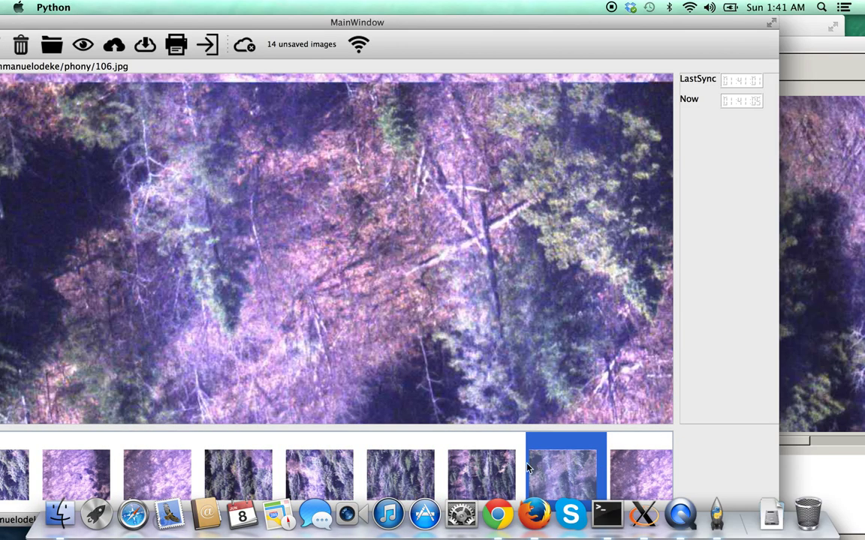
pyautogui.click(501, 468)
pyautogui.click(402, 467)
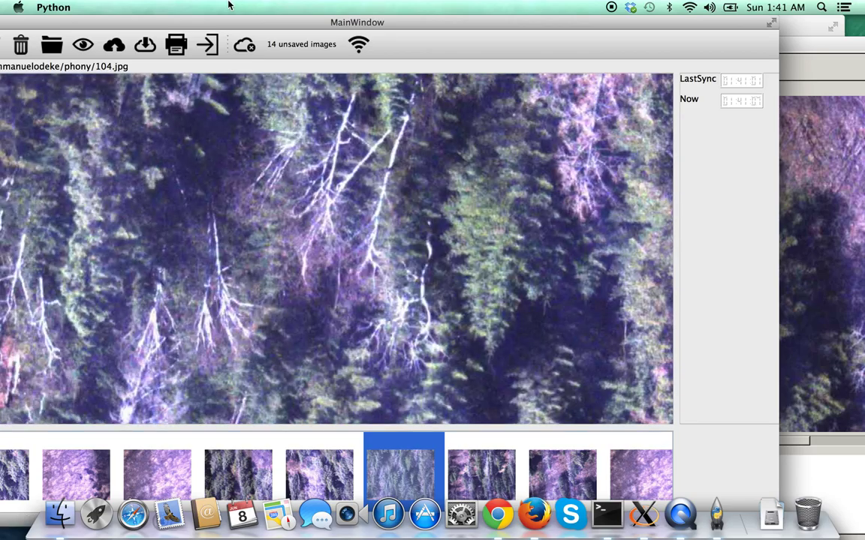
# Quit and relaunch the local ground station, then display 102.jpg with its regrouped markers.
pyautogui.click(204, 45)
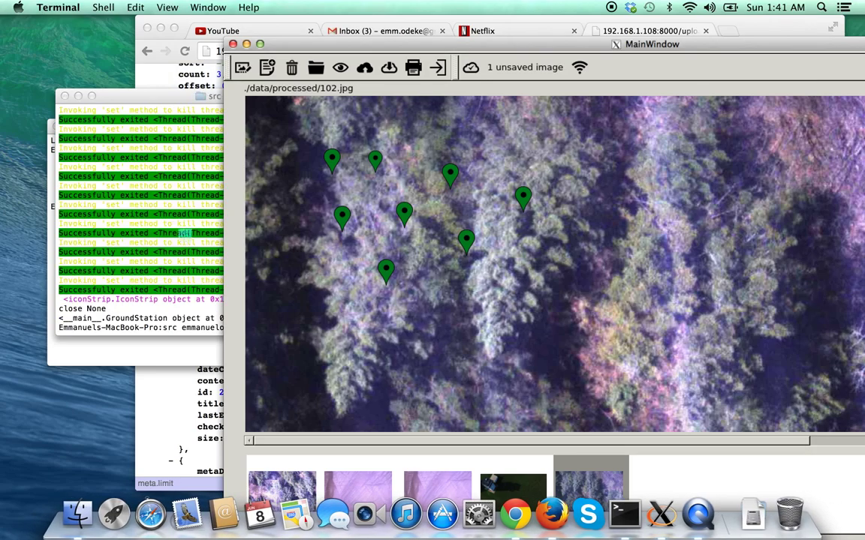
pyautogui.press('Up')
pyautogui.press('Return')
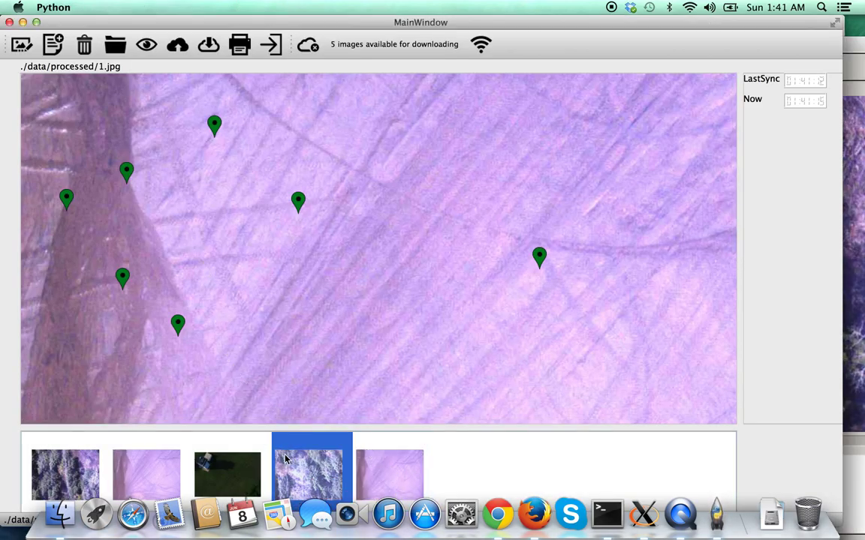
pyautogui.click(286, 460)
pyautogui.moveTo(285, 460); pyautogui.dragTo(57, 460)
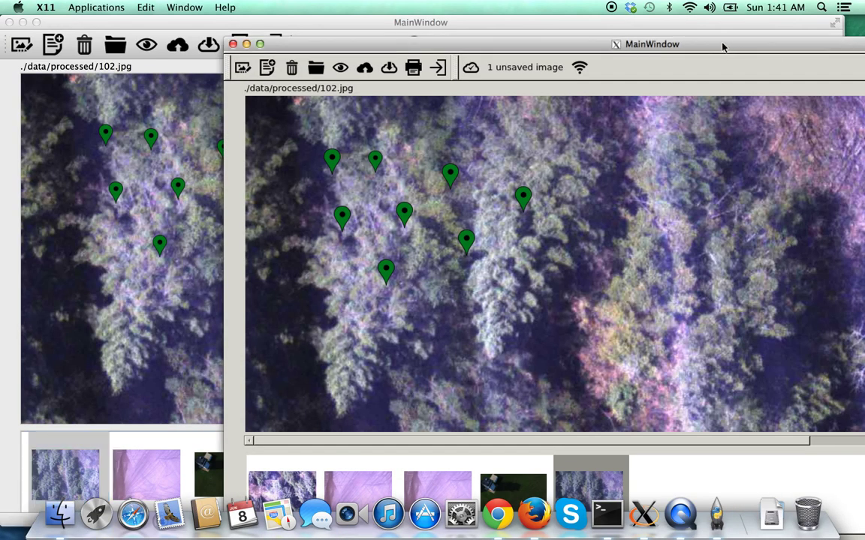
# Add new markers near the left edge of 102.jpg and upload them to the server.
pyautogui.moveTo(722, 47); pyautogui.dragTo(796, 49)
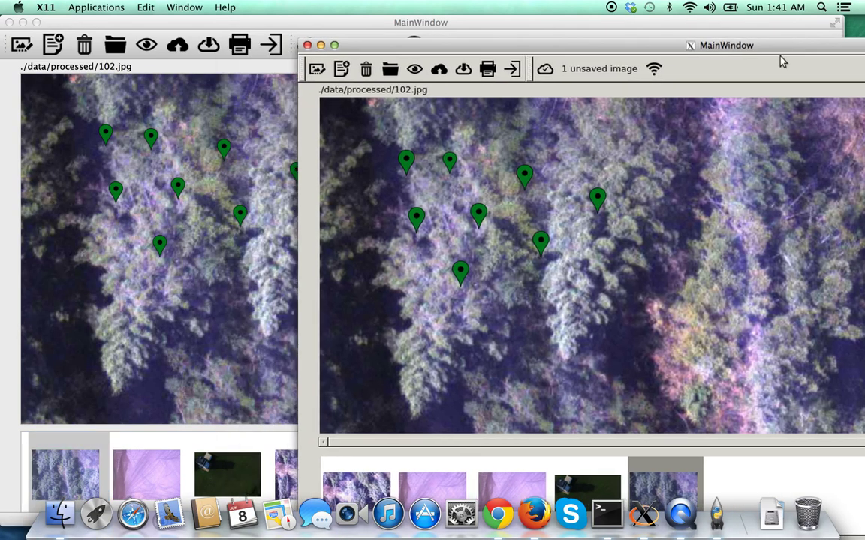
pyautogui.click(370, 156)
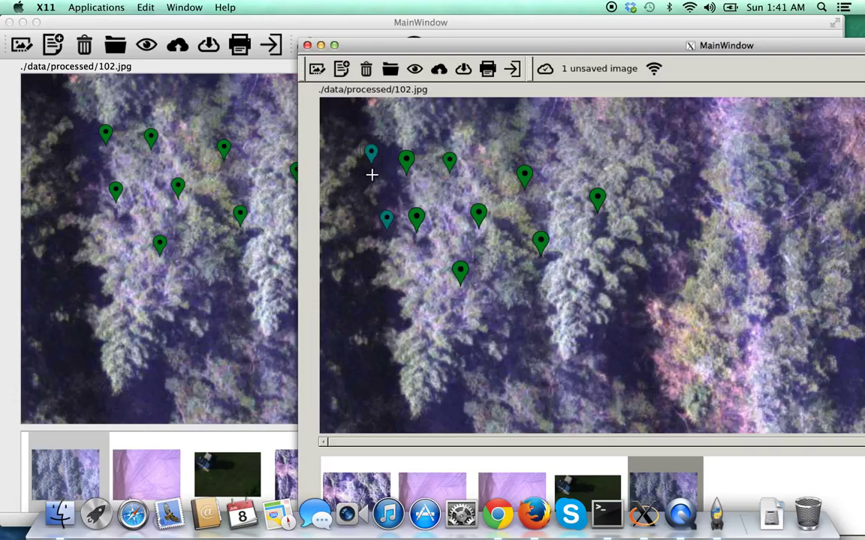
pyautogui.click(360, 219)
pyautogui.click(441, 71)
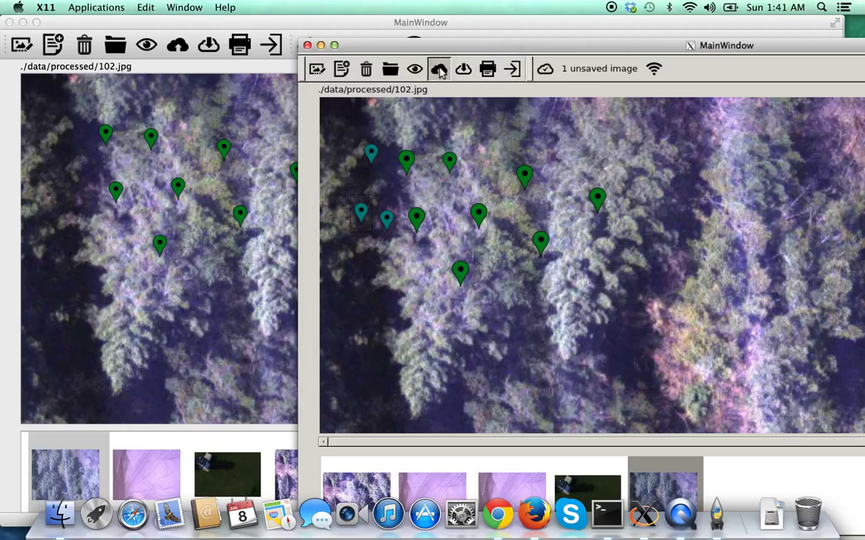
# Reopen 102.jpg in the restarted station to confirm the mirrored markers, eleven in total.
pyautogui.click(188, 283)
pyautogui.click(211, 46)
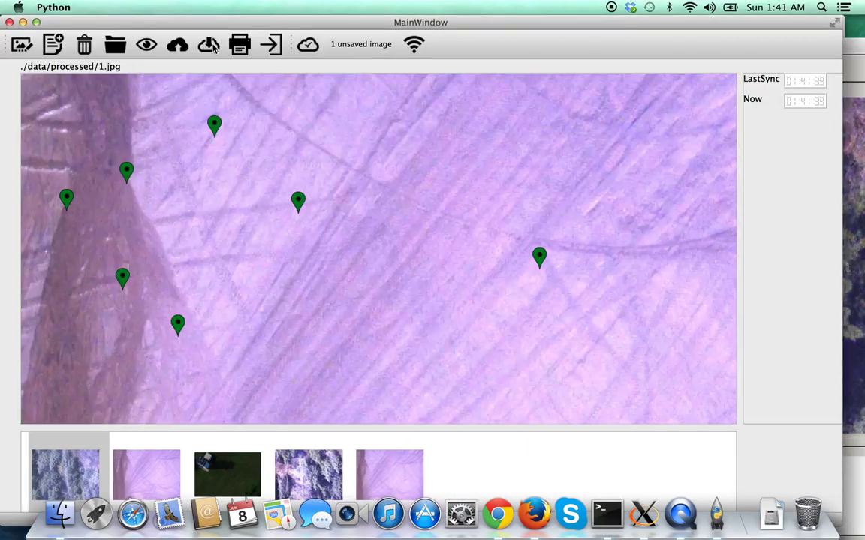
pyautogui.click(79, 462)
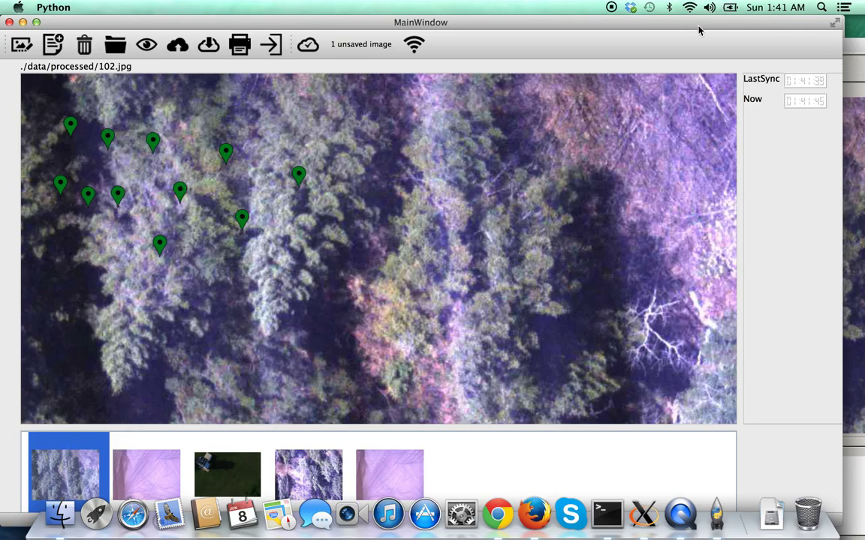
pyautogui.moveTo(698, 30); pyautogui.dragTo(753, 31)
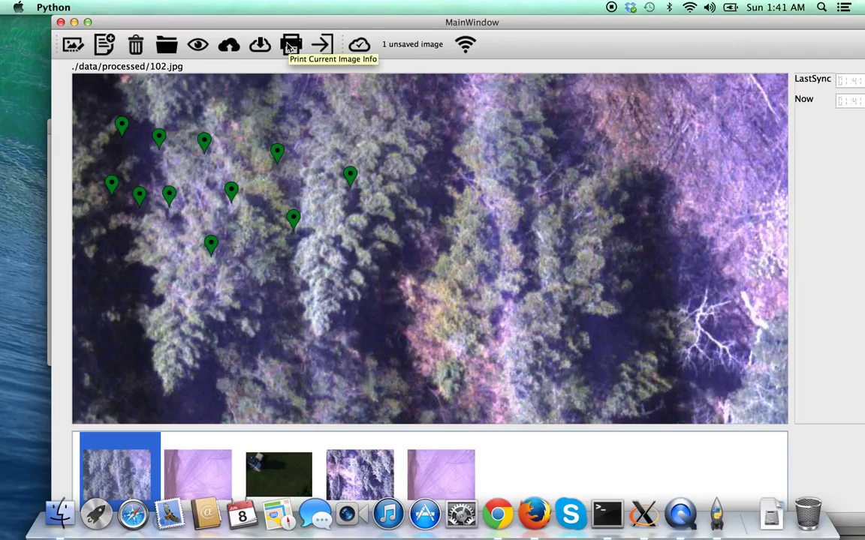
# Export 102.jpg's info to 102-image.csv, 102-markers.csv and 102.kml in ./reports.
pyautogui.click(289, 46)
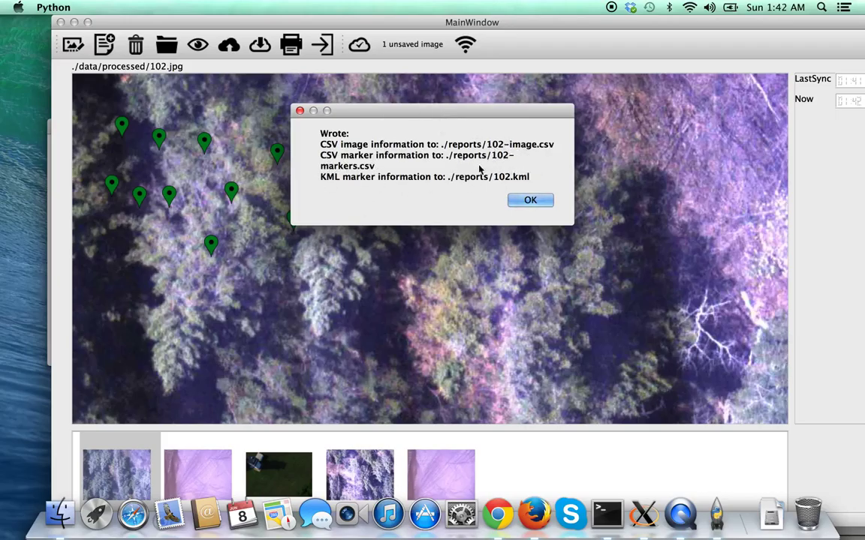
pyautogui.click(521, 201)
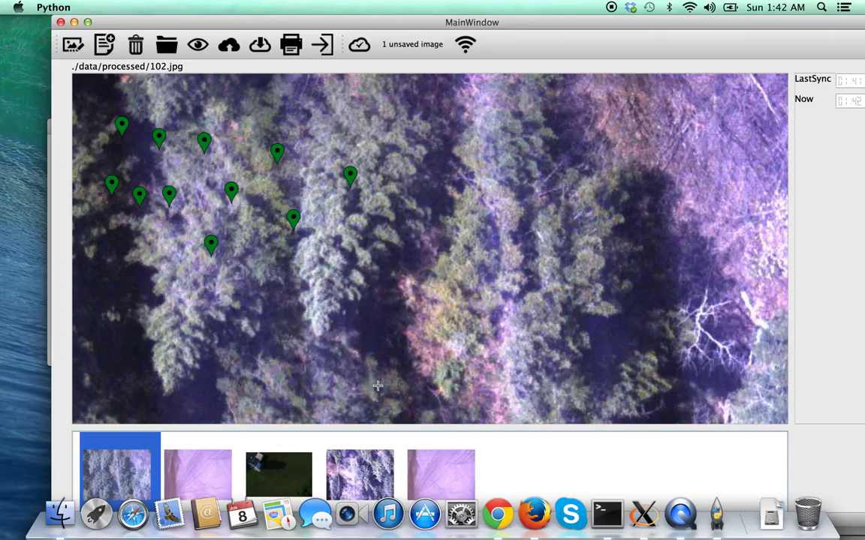
# Check the location data of 00065.jpg and 2.jpg, leaving both unchanged.
pyautogui.click(283, 465)
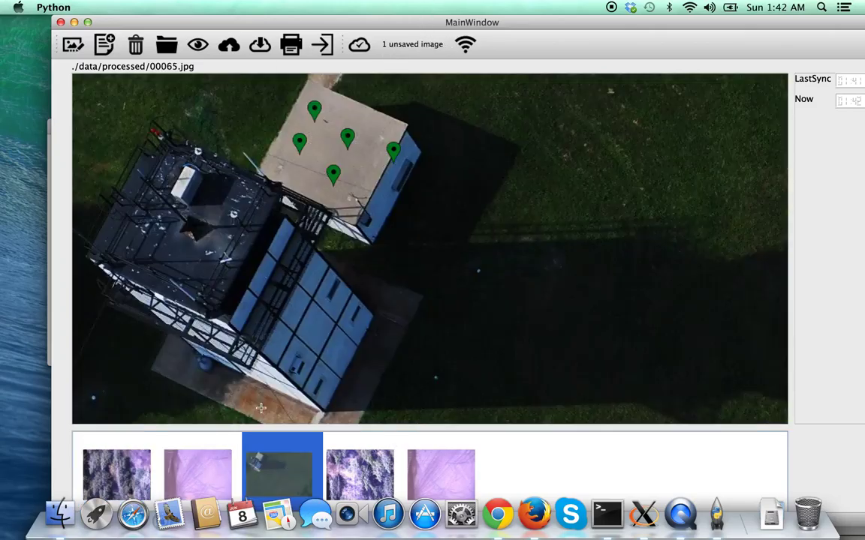
pyautogui.click(72, 45)
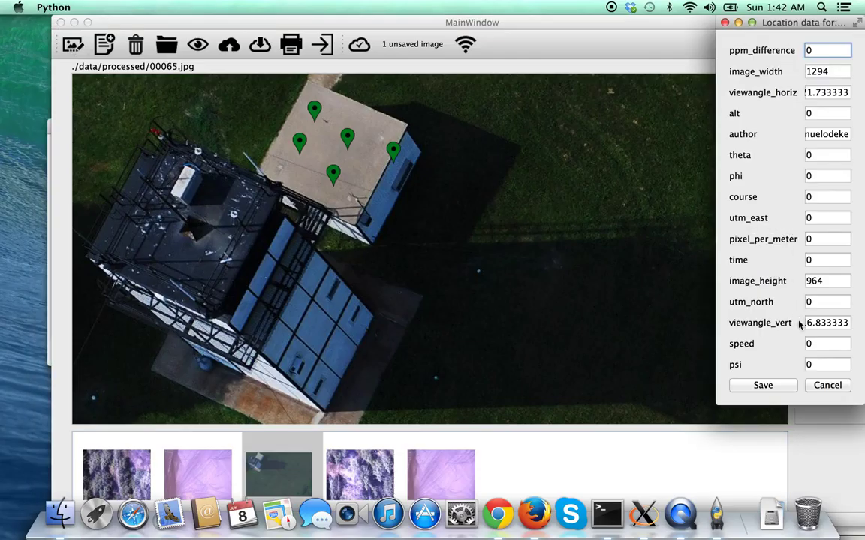
pyautogui.click(827, 385)
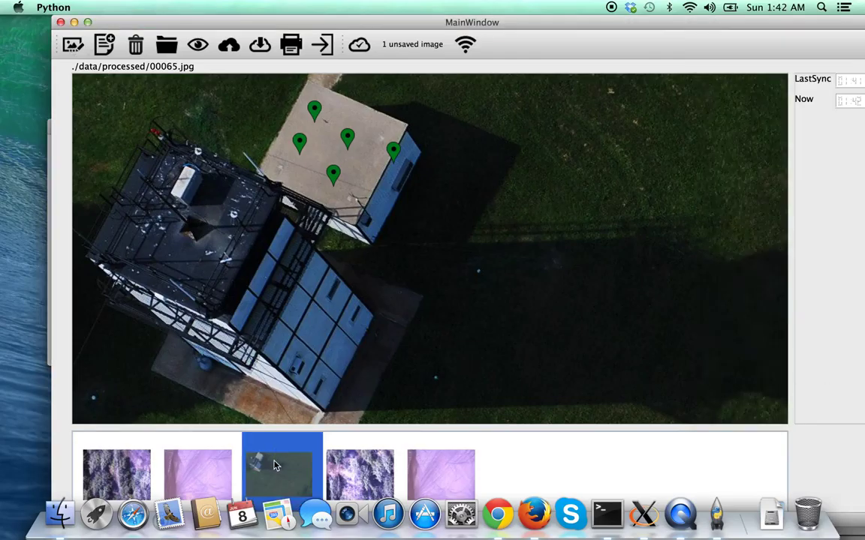
pyautogui.click(190, 460)
pyautogui.click(72, 45)
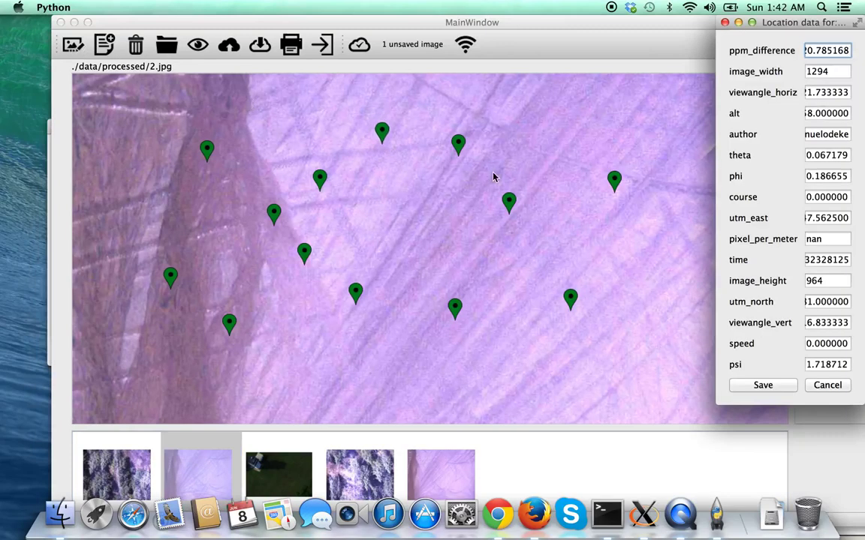
pyautogui.click(826, 384)
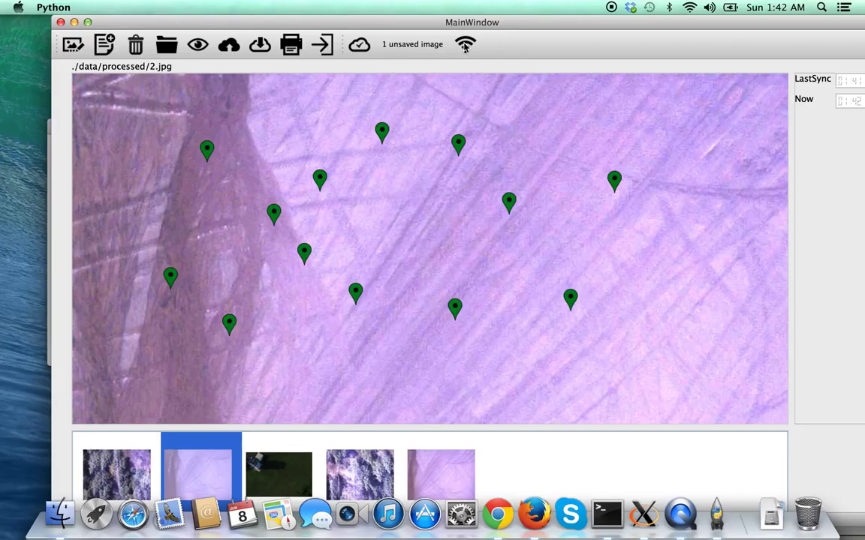
# Delete images one by one, including 00065.jpg, 10.jpg and 1.jpg, until only 102.jpg remains.
pyautogui.click(137, 45)
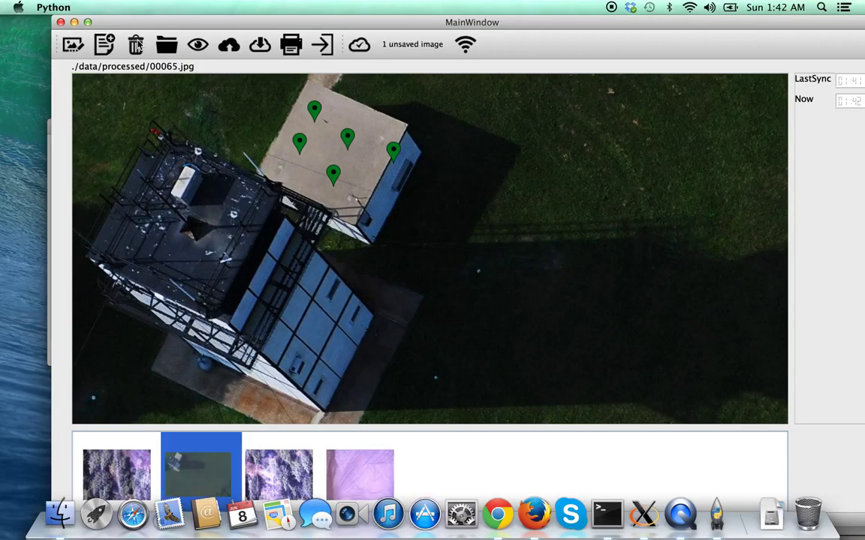
pyautogui.click(137, 45)
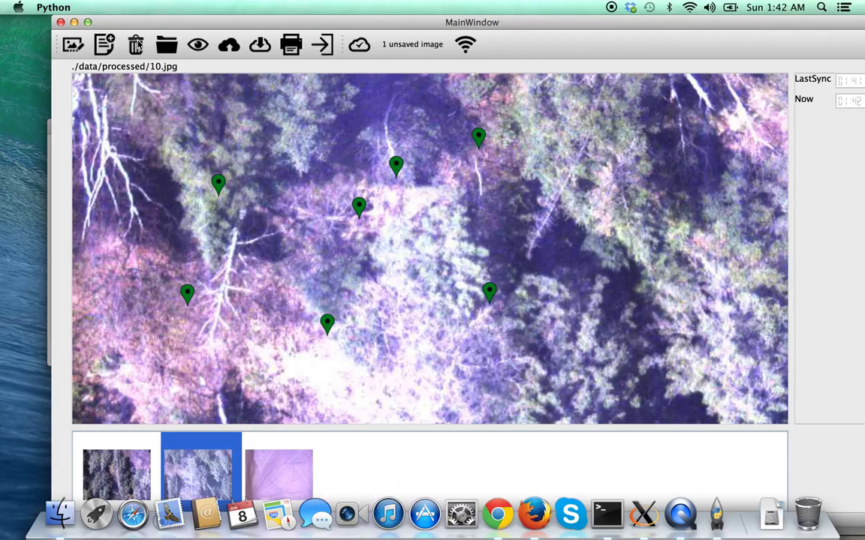
pyautogui.click(138, 45)
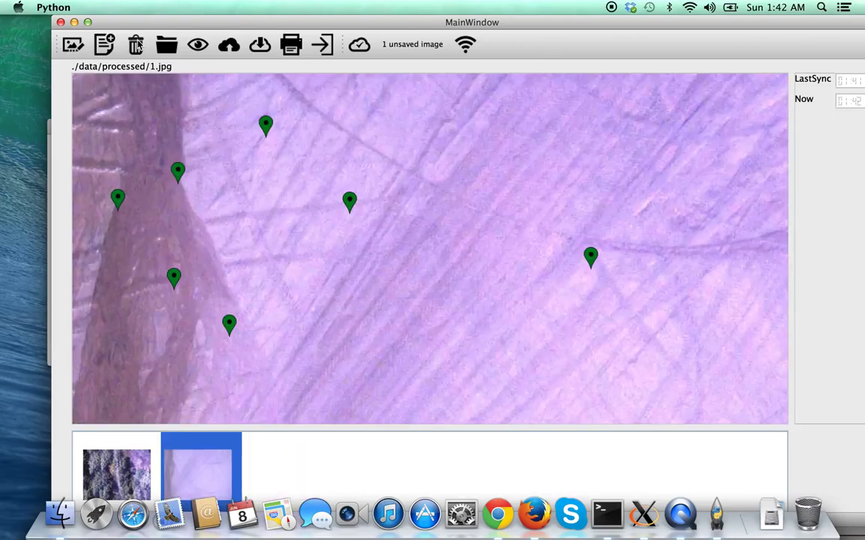
pyautogui.click(137, 45)
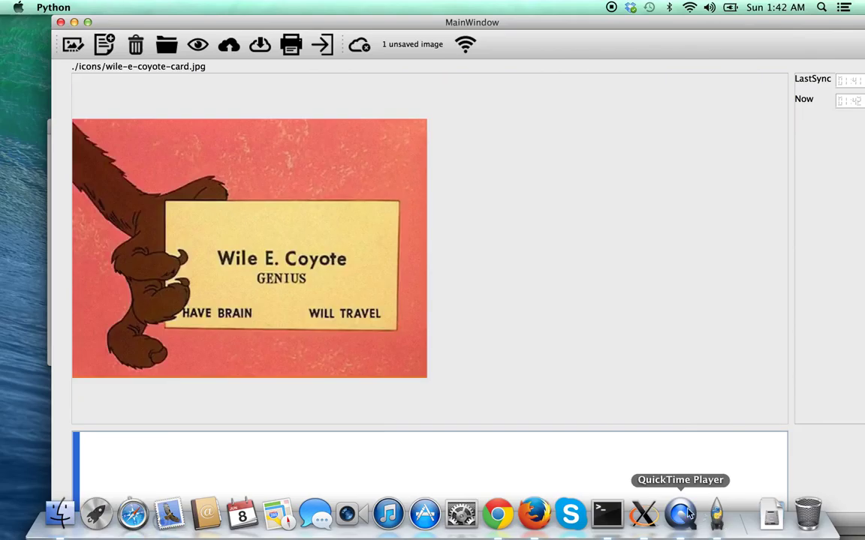
# Close the X11 ground station window and log out of the remote ssh session.
pyautogui.click(643, 513)
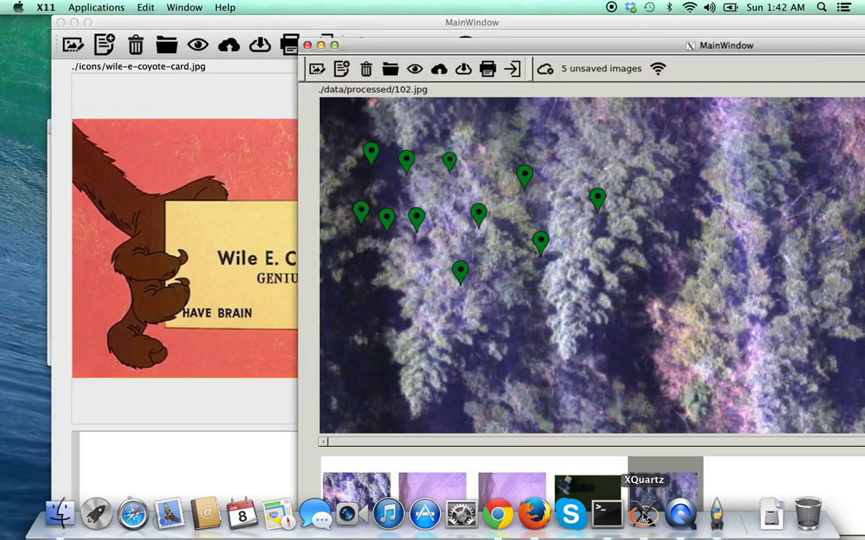
pyautogui.click(515, 69)
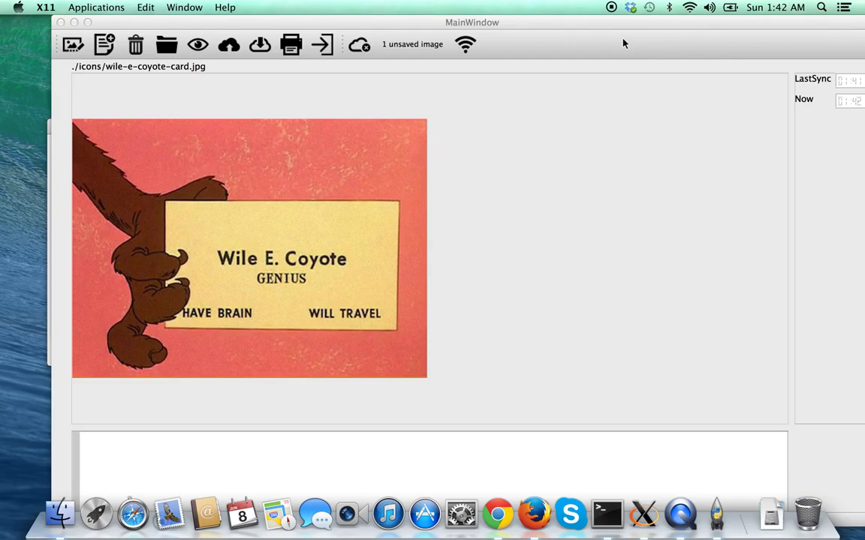
pyautogui.click(609, 516)
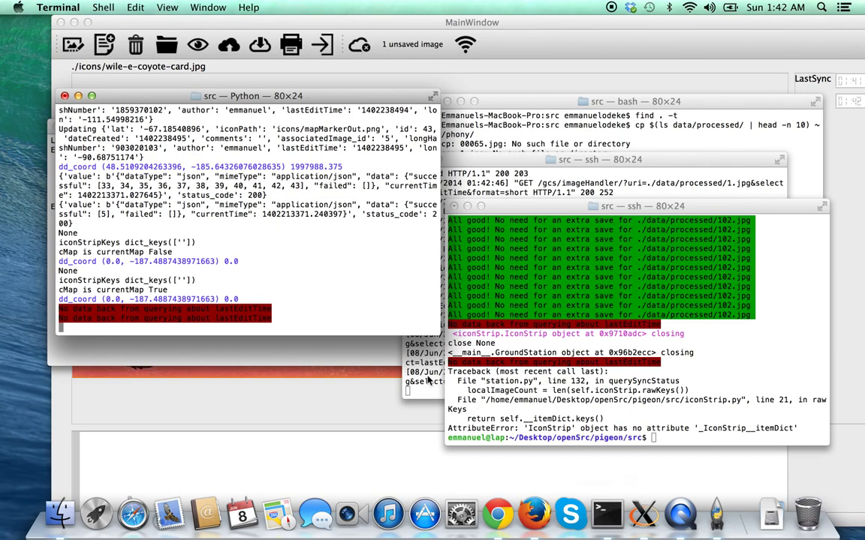
pyautogui.click(611, 385)
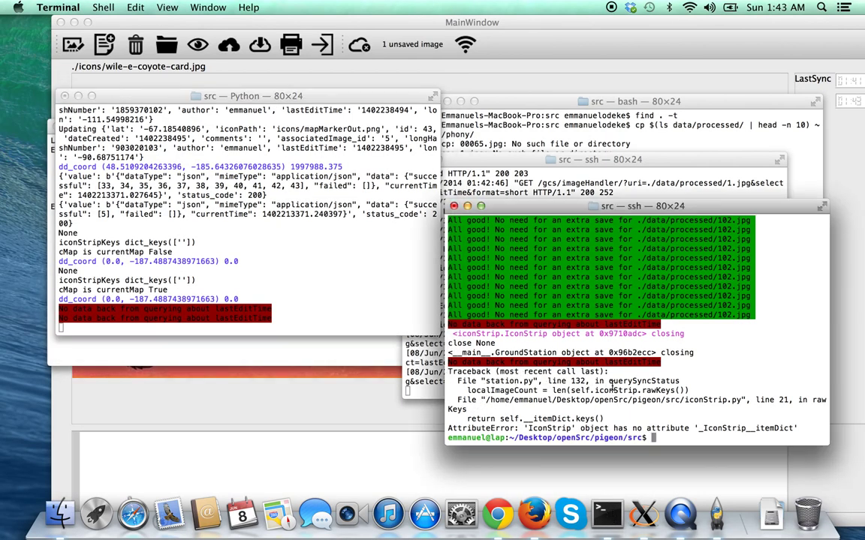
pyautogui.hotkey('ctrl', 'd')
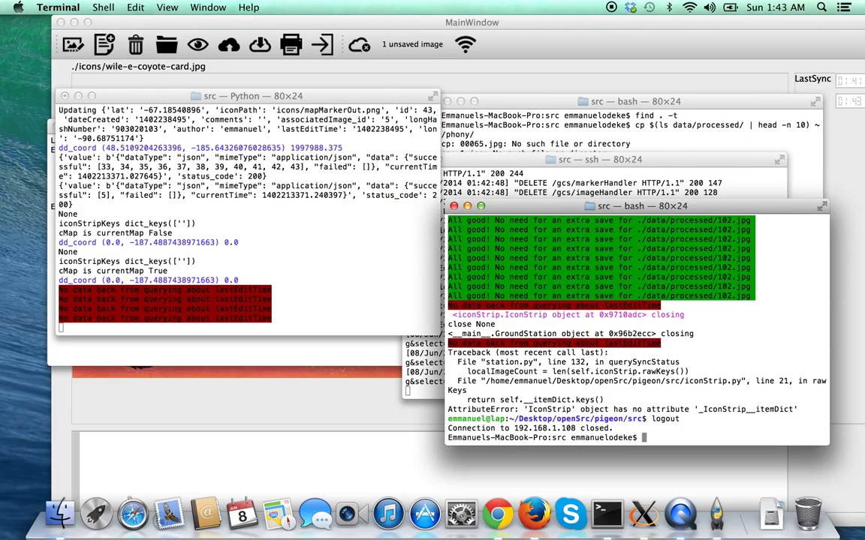
# Recall the python3 station.py command from history and relaunch it against 192.168.1.108.
pyautogui.hotkey('ctrl', 'r')
pyautogui.write('python')
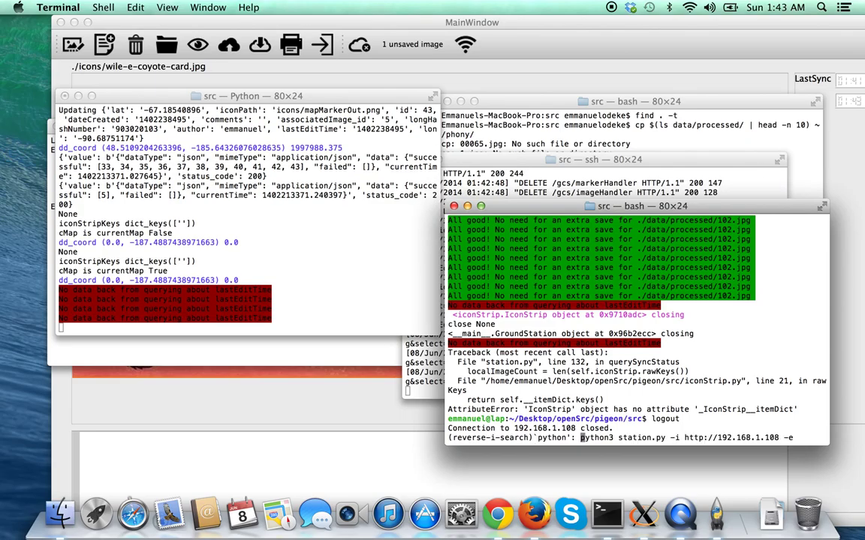
pyautogui.hotkey('ctrl', 'l')
pyautogui.press('Right')
pyautogui.press('Right')
pyautogui.press('Right')
pyautogui.press('Right')
pyautogui.press('Right')
pyautogui.press('Right')
pyautogui.press('Right')
pyautogui.press('Right')
pyautogui.press('Right')
pyautogui.press('Right')
pyautogui.press('Right')
pyautogui.press('Right')
pyautogui.press('Right')
pyautogui.press('Right')
pyautogui.press('Right')
pyautogui.press('Right')
pyautogui.press('Right')
pyautogui.press('Right')
pyautogui.press('Right')
pyautogui.press('Right')
pyautogui.press('Right')
pyautogui.press('Right')
pyautogui.press('Right')
pyautogui.press('Right')
pyautogui.press('Right')
pyautogui.press('Right')
pyautogui.press('Right')
pyautogui.press('Right')
pyautogui.press('Right')
pyautogui.press('Right')
pyautogui.press('Right')
pyautogui.press('Right')
pyautogui.press('Right')
pyautogui.press('Right')
pyautogui.press('Right')
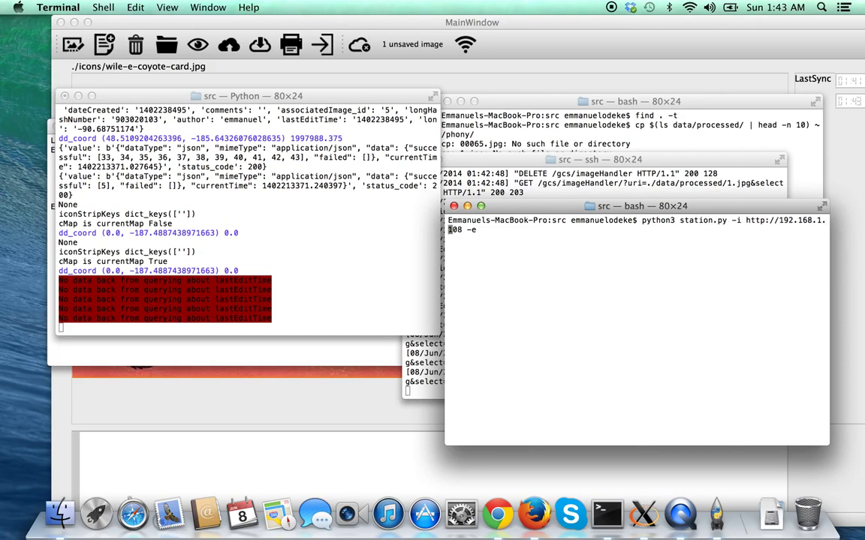
pyautogui.press('Return')
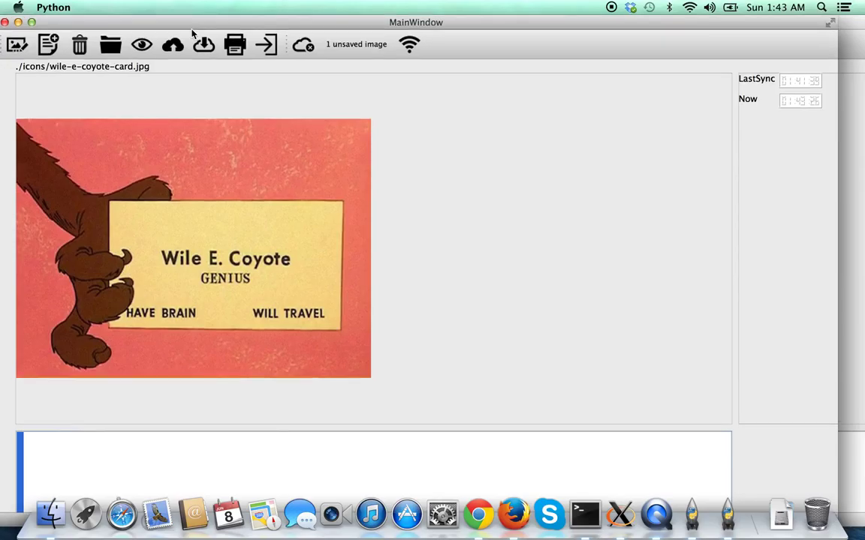
# Add captured images 2.jpg through 38.jpg from pigeon/src/data/processed.
pyautogui.click(192, 33)
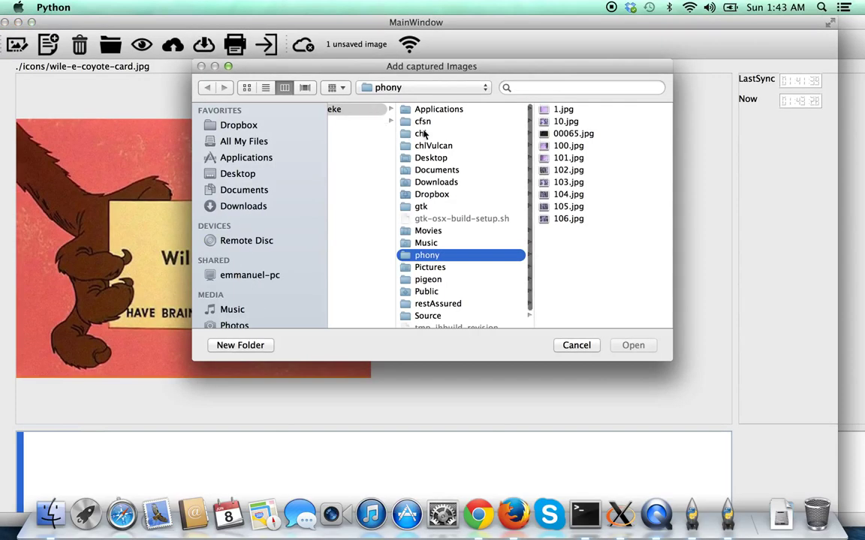
pyautogui.hscroll(-3, 450, 240)
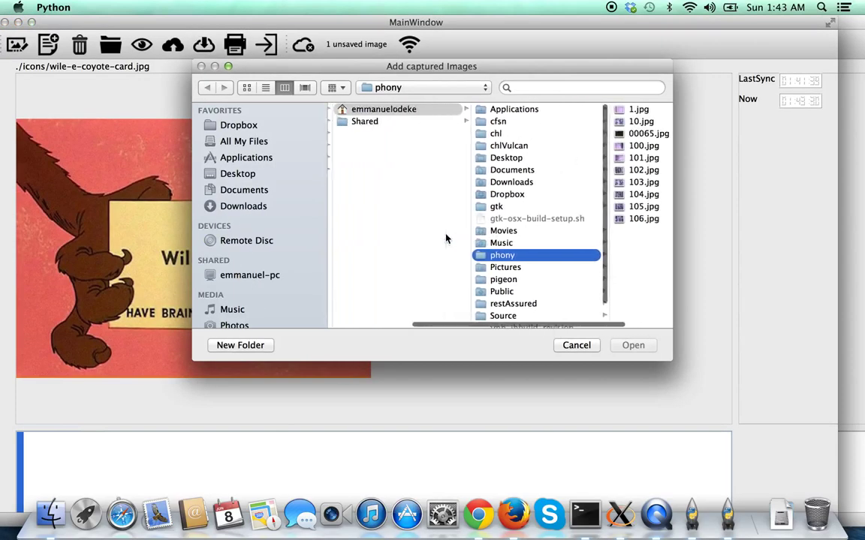
pyautogui.hscroll(2, 531, 205)
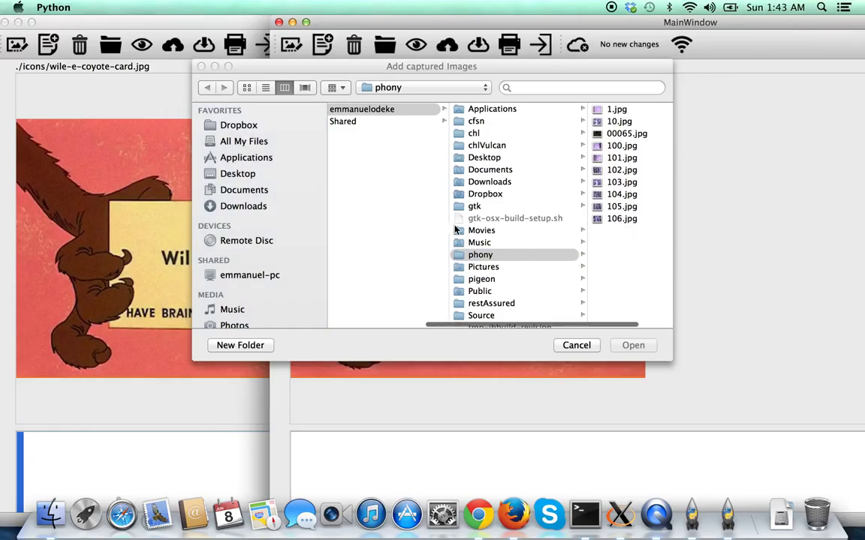
pyautogui.click(493, 289)
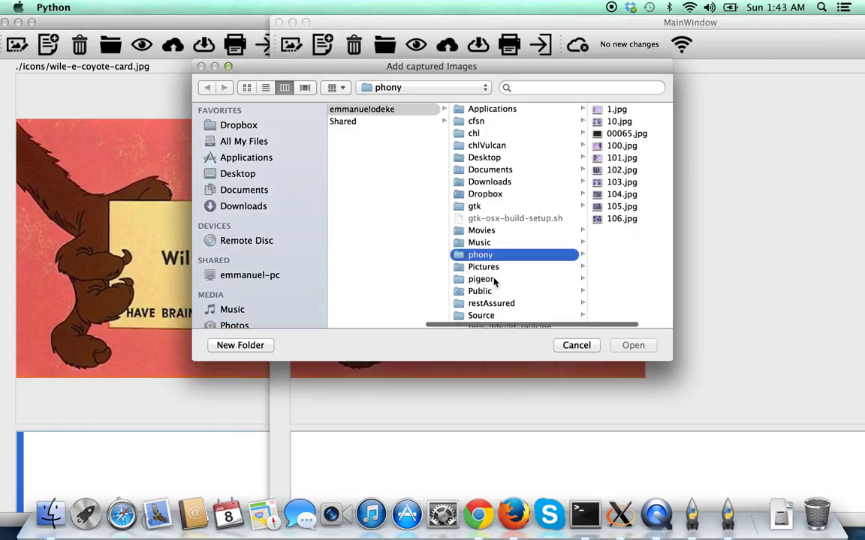
pyautogui.click(496, 279)
pyautogui.click(564, 146)
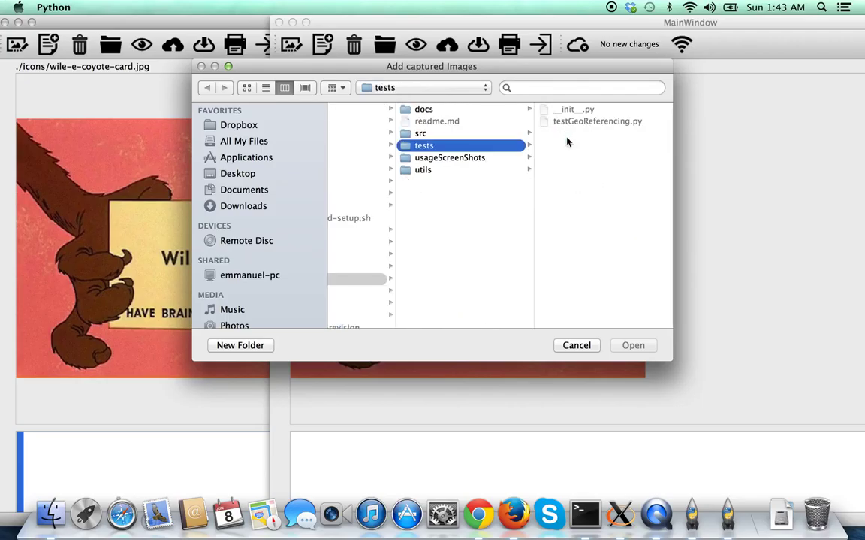
pyautogui.click(486, 133)
pyautogui.click(561, 134)
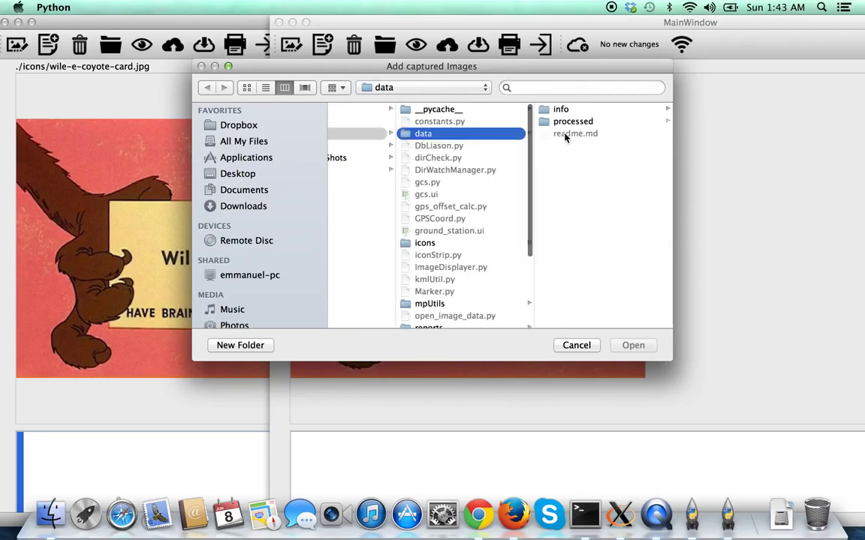
pyautogui.click(563, 123)
pyautogui.click(563, 122)
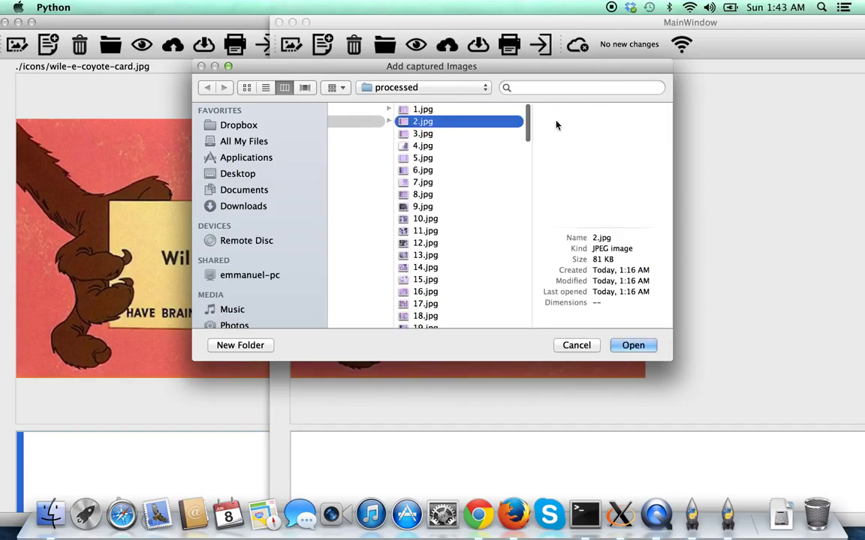
pyautogui.keyDown('shift'); pyautogui.click(495, 134); pyautogui.keyUp('shift')
pyautogui.moveTo(484, 153); pyautogui.dragTo(580, 311)
pyautogui.click(634, 346)
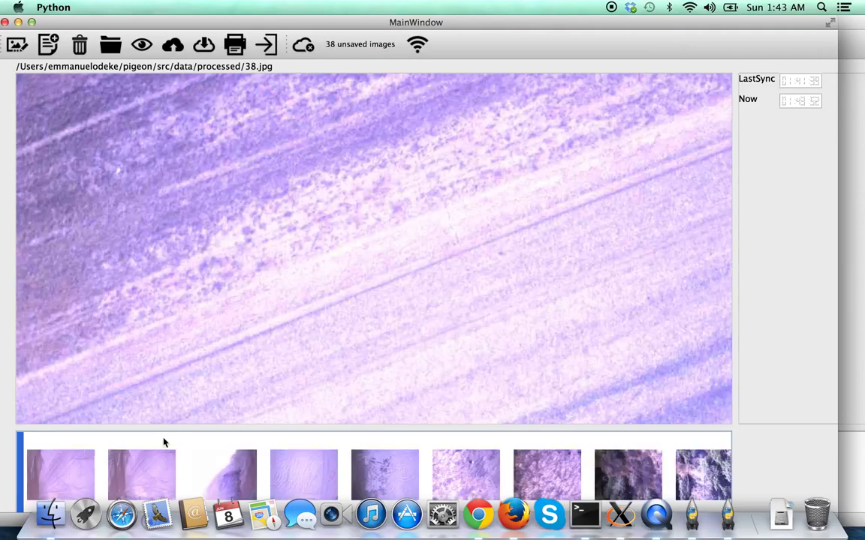
# Place two markers on 2.jpg and give one the comment 'Kudos'.
pyautogui.click(95, 465)
pyautogui.click(191, 262)
pyautogui.click(199, 113)
pyautogui.click(209, 128)
pyautogui.write('Kudos')
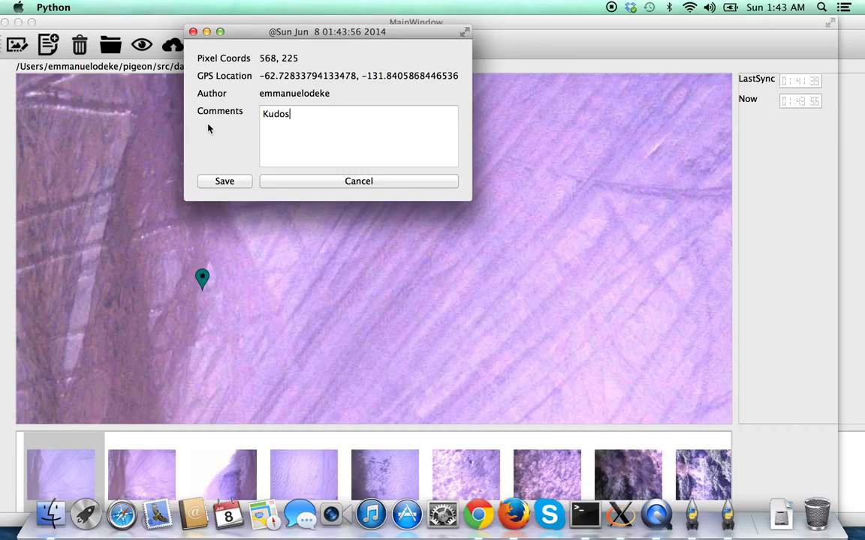
pyautogui.click(219, 183)
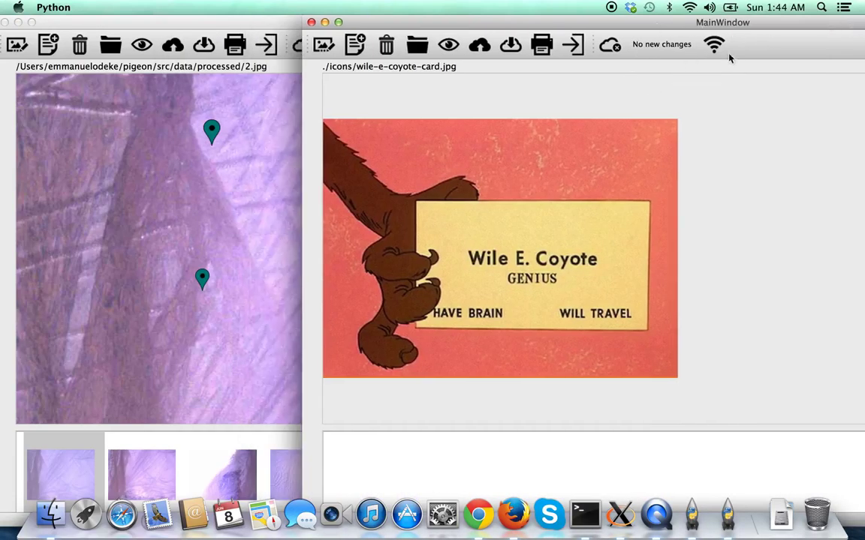
# Upload 2.jpg and its markers to the server.
pyautogui.click(202, 279)
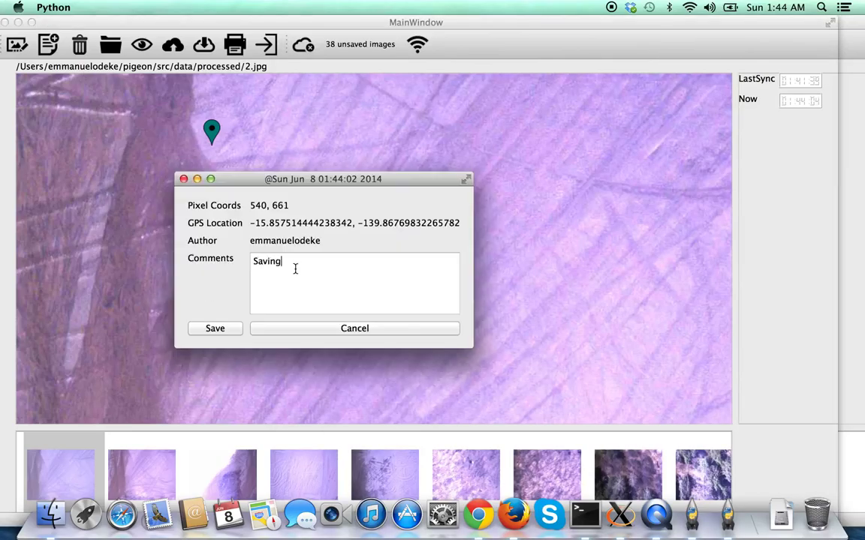
pyautogui.click(175, 46)
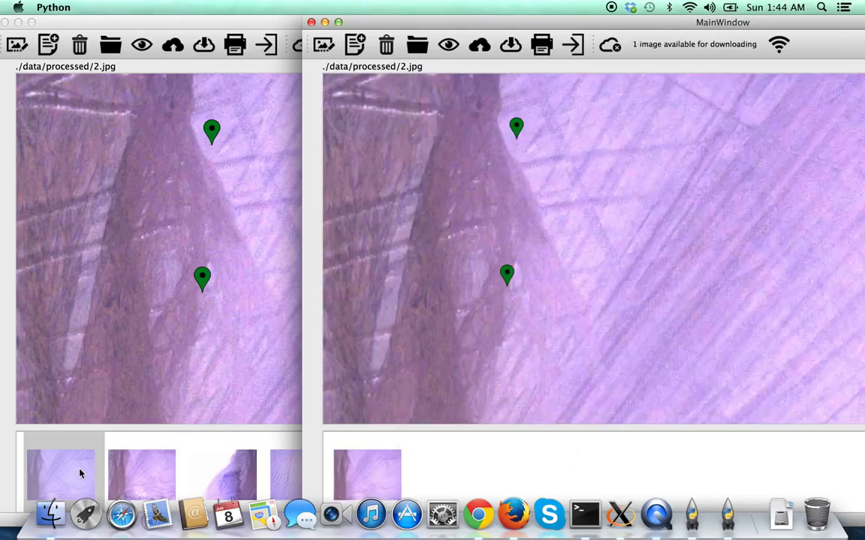
pyautogui.click(75, 467)
# Place five markers on 4.jpg and sync them to the server.
pyautogui.click(209, 466)
pyautogui.click(279, 240)
pyautogui.click(120, 128)
pyautogui.click(321, 124)
pyautogui.click(174, 247)
pyautogui.click(213, 156)
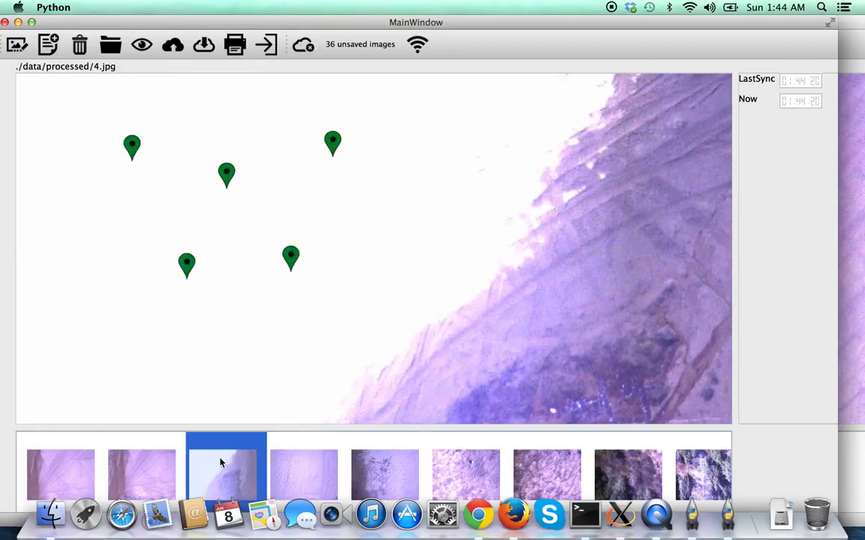
pyautogui.click(361, 474)
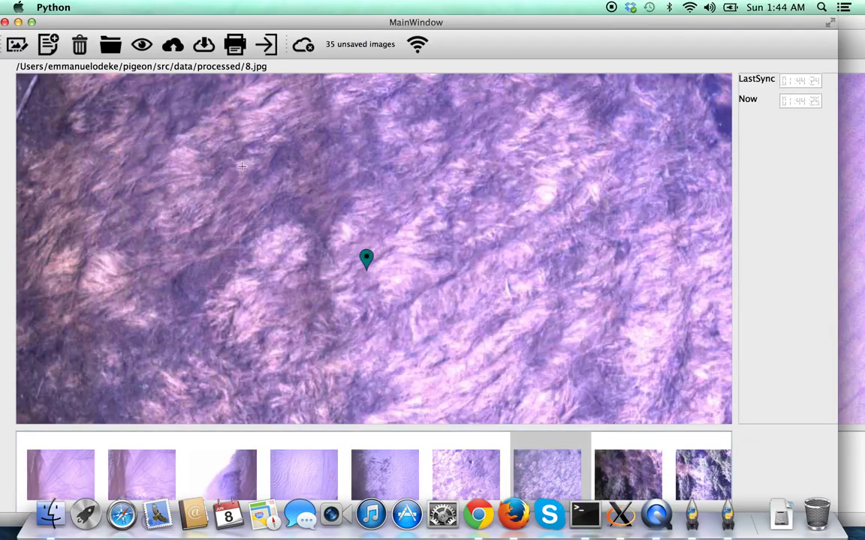
# Place three markers on 8.jpg, then show 2.jpg in the first station window.
pyautogui.click(196, 178)
pyautogui.click(131, 269)
pyautogui.click(358, 176)
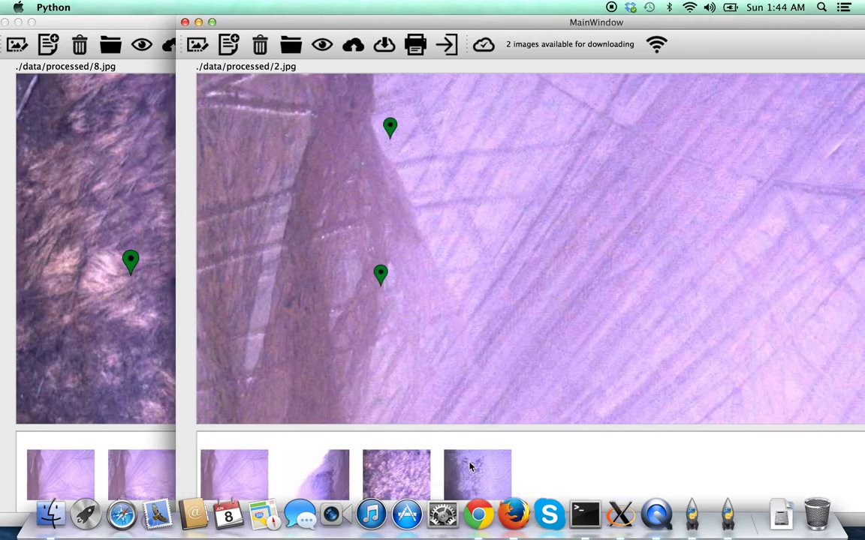
pyautogui.click(155, 225)
pyautogui.click(68, 469)
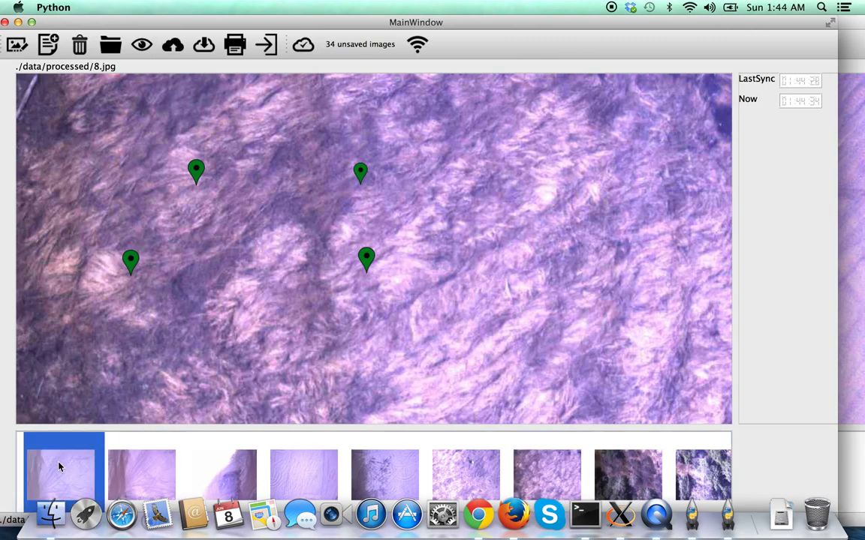
# Move the lower marker on 2.jpg higher and set its comment to 'Ang'.
pyautogui.moveTo(201, 275)
pyautogui.mouseDown()
pyautogui.moveTo(181, 166)
pyautogui.moveTo(194, 171)
pyautogui.mouseUp()
pyautogui.click(193, 171)
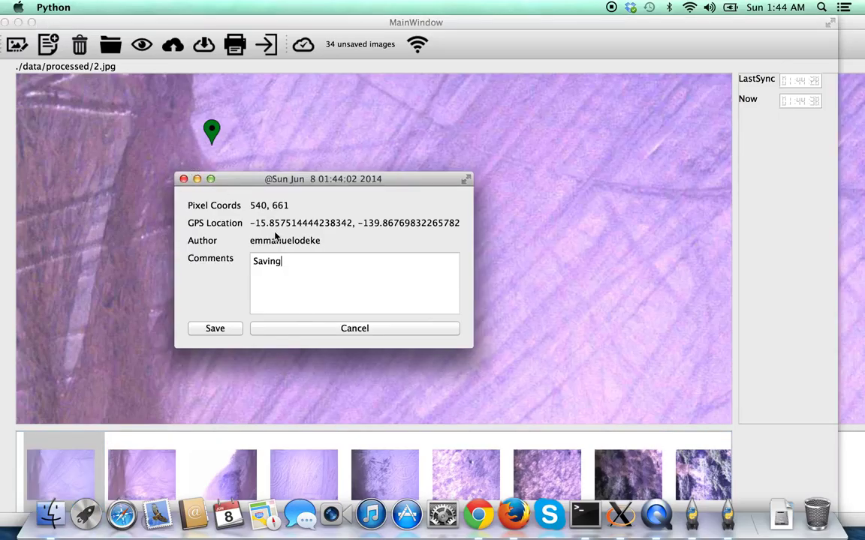
pyautogui.write('Angstrom')
pyautogui.click(216, 330)
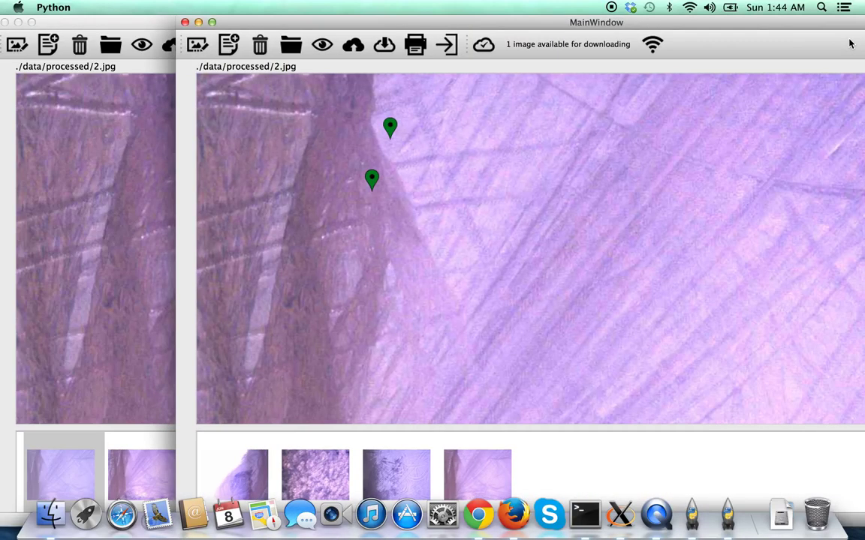
# Place five more markers on 2.jpg in the earlier station window.
pyautogui.click(144, 206)
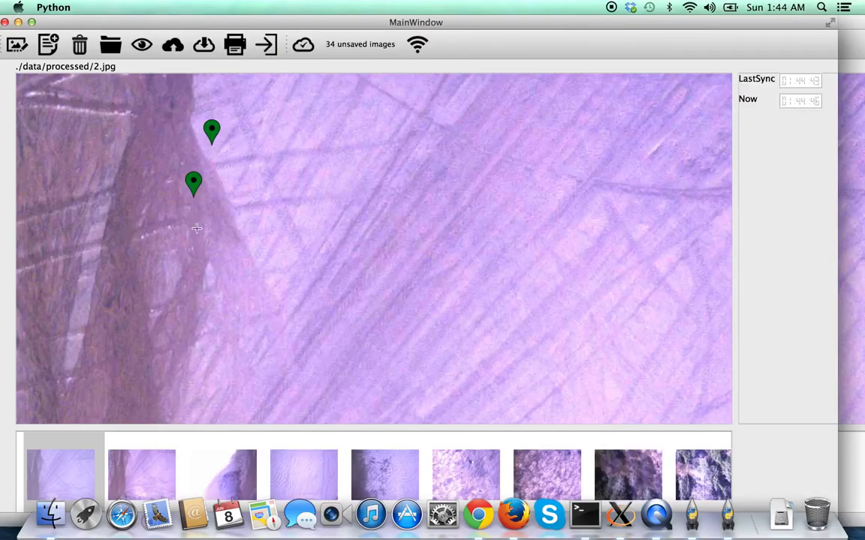
pyautogui.click(254, 180)
pyautogui.click(345, 118)
pyautogui.click(373, 149)
pyautogui.click(353, 255)
pyautogui.click(534, 156)
# Rearrange the mirroring station window so both station windows are visible.
pyautogui.click(855, 34)
pyautogui.moveTo(856, 34); pyautogui.dragTo(752, 21)
pyautogui.moveTo(679, 31); pyautogui.dragTo(742, 32)
pyautogui.moveTo(608, 27); pyautogui.dragTo(592, 72)
pyautogui.moveTo(215, 42); pyautogui.dragTo(12, 43)
pyautogui.click(780, 24)
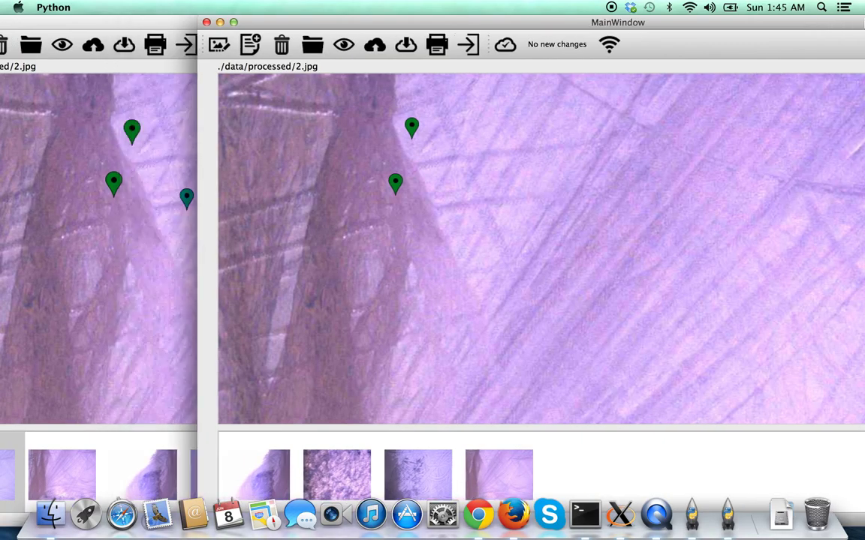
pyautogui.click(159, 103)
# Add two more markers on 2.jpg and confirm they appear in the mirror window.
pyautogui.click(48, 332)
pyautogui.click(63, 192)
pyautogui.click(851, 48)
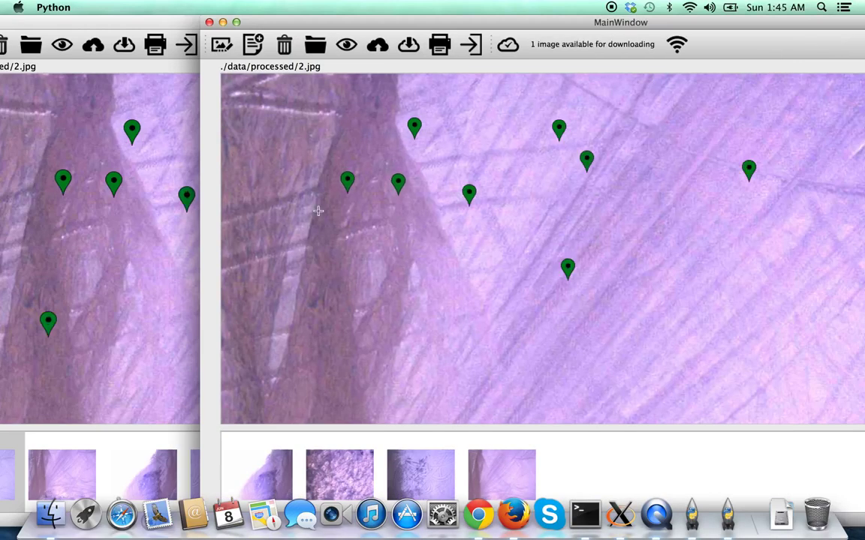
pyautogui.click(106, 283)
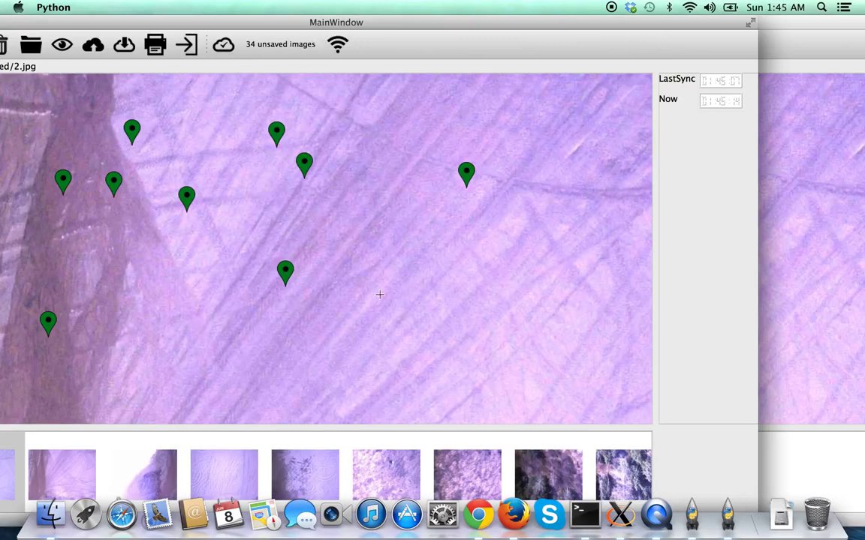
# Stop the local server in the ssh terminal with Ctrl+C.
pyautogui.click(585, 514)
pyautogui.click(585, 173)
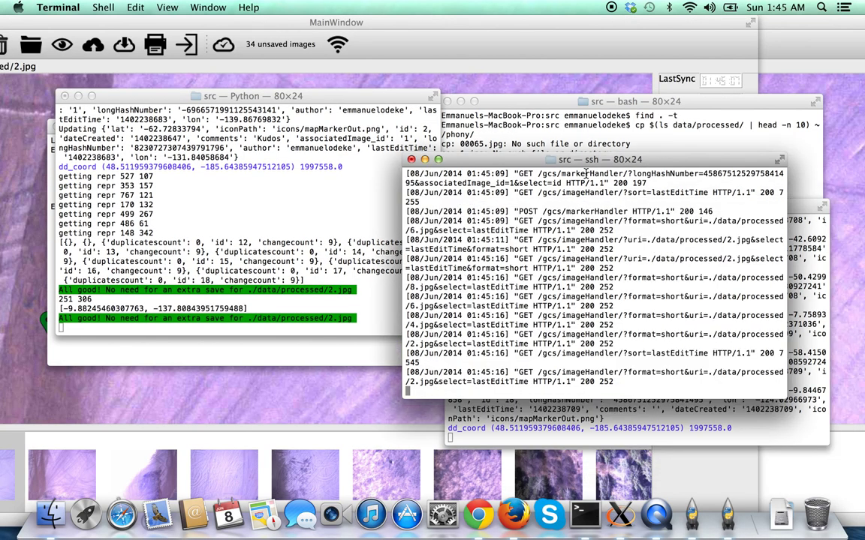
pyautogui.hotkey('ctrl', 'c')
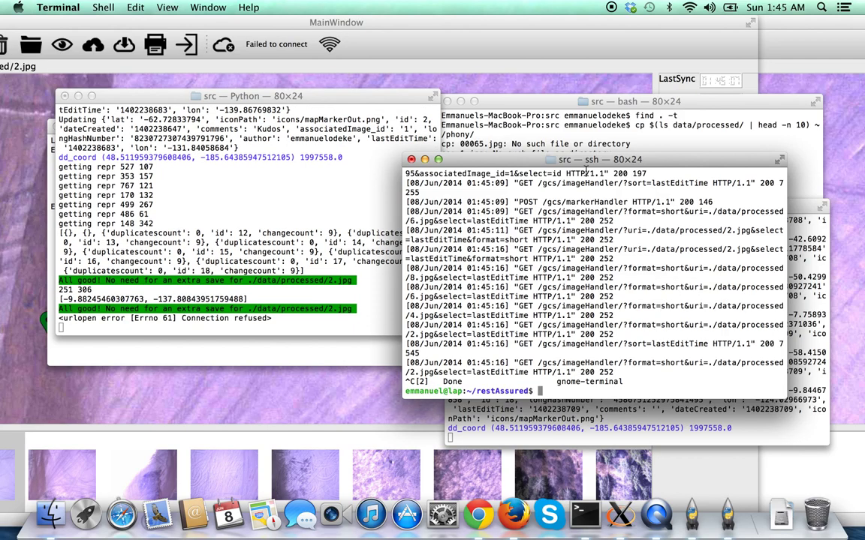
pyautogui.click(489, 36)
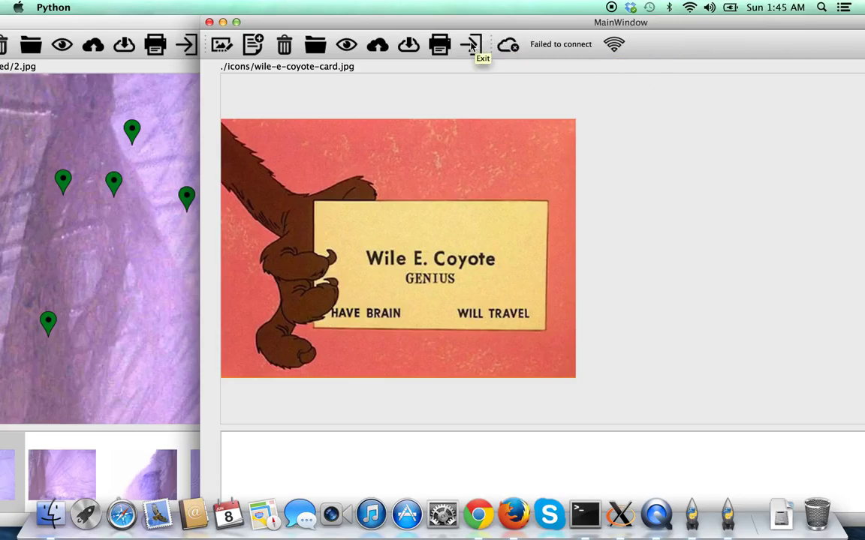
# Restart the server with ./manage.py runserver 192.168.1.108:8000.
pyautogui.click(584, 514)
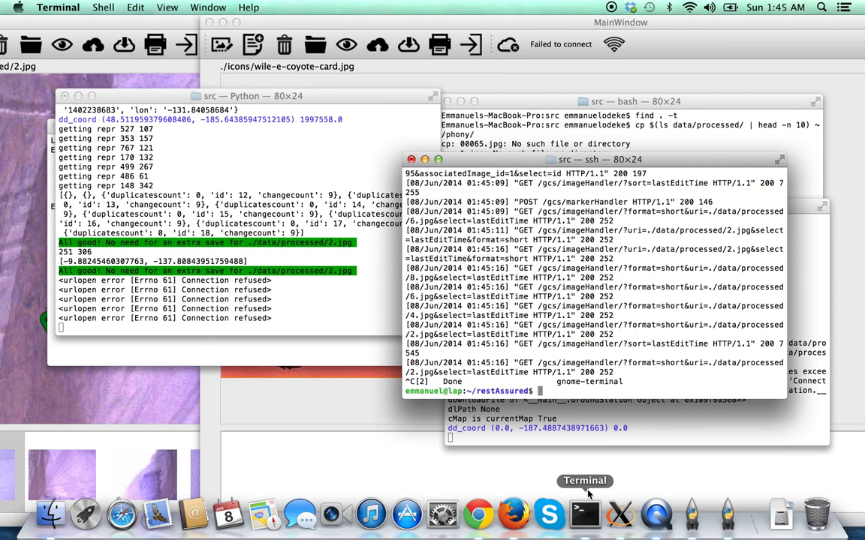
pyautogui.press('Up')
pyautogui.hotkey('ctrl', 'u')
pyautogui.write('%')
pyautogui.press('BackSpace')
pyautogui.write('./manage.py runserver 192.168.1.108:8000')
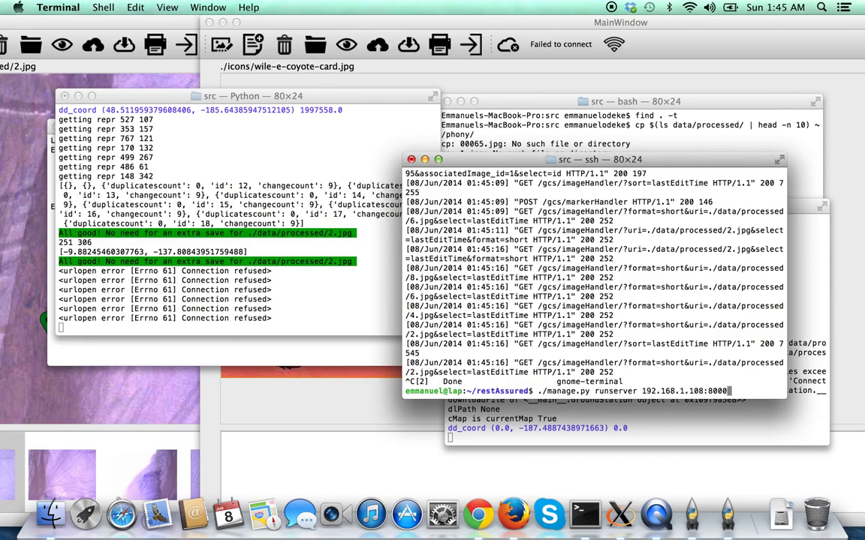
pyautogui.press('Return')
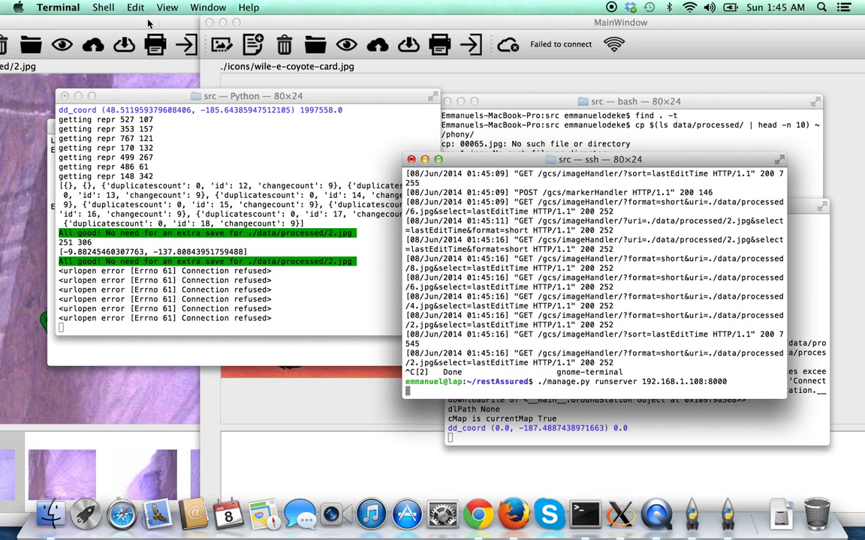
# Check the station's sync log shows it reconnected and redownloaded 2.jpg's markers.
pyautogui.click(136, 21)
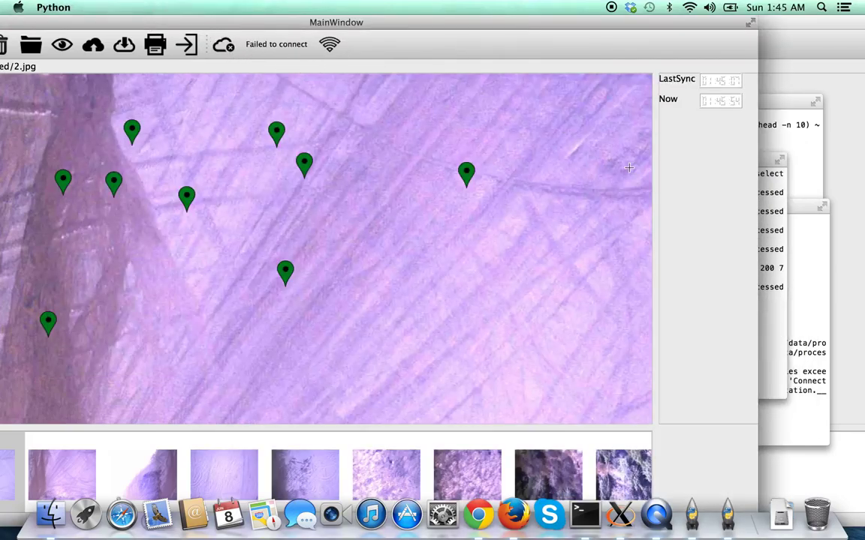
pyautogui.click(805, 281)
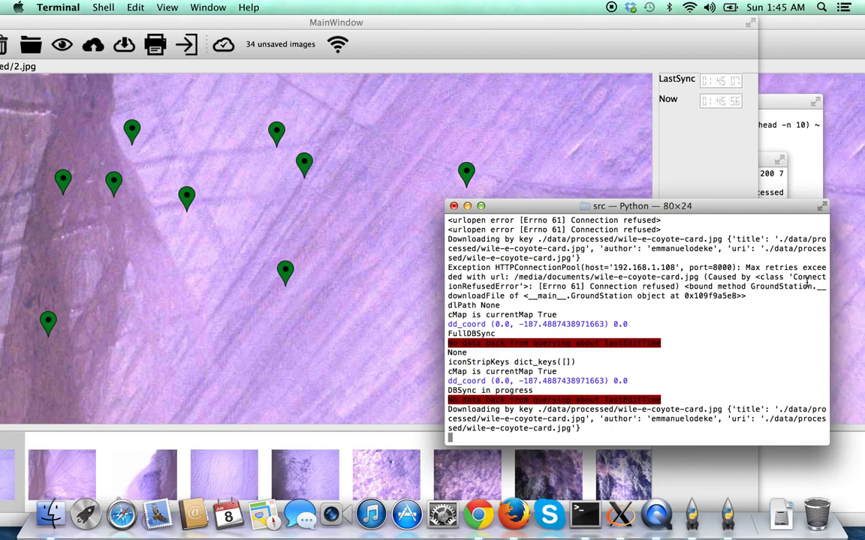
pyautogui.click(359, 41)
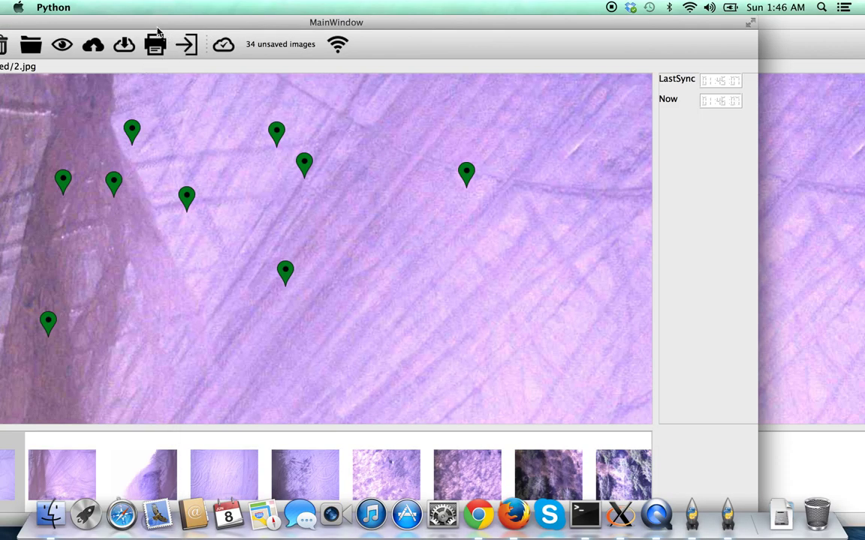
# View 2.jpg's location data without changes, detach the sync toolbar section, and exit the full-screen station.
pyautogui.moveTo(150, 27); pyautogui.dragTo(231, 23)
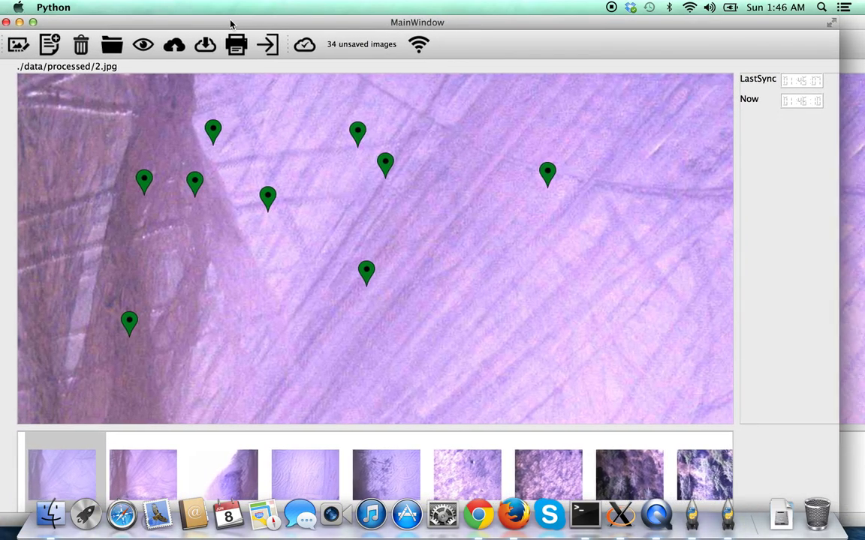
pyautogui.click(16, 46)
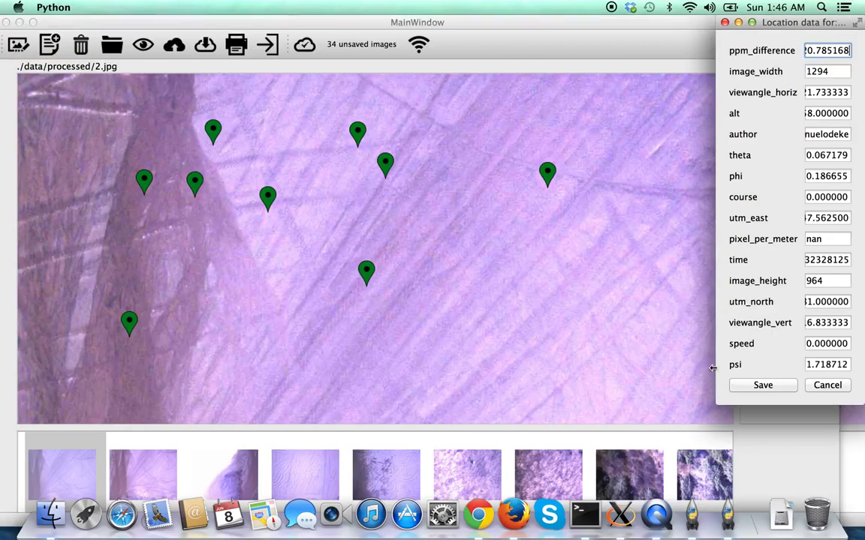
pyautogui.moveTo(715, 368); pyautogui.dragTo(631, 366)
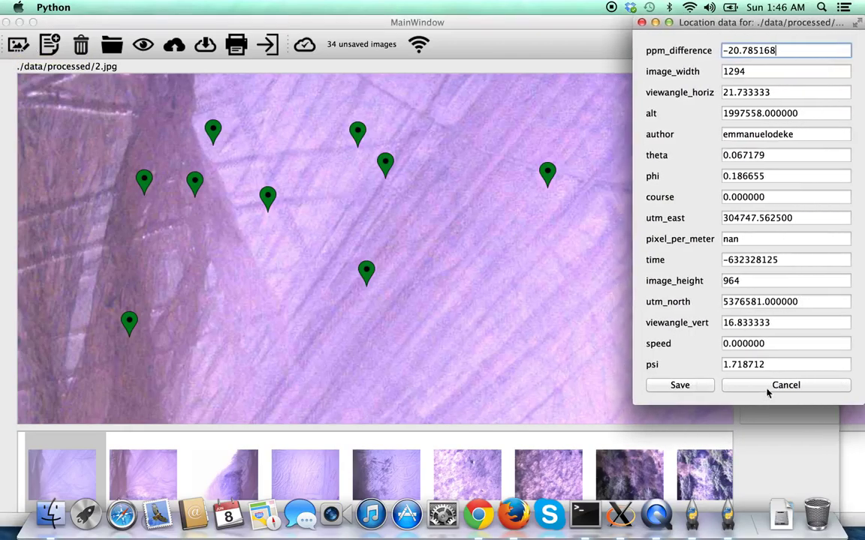
pyautogui.click(731, 385)
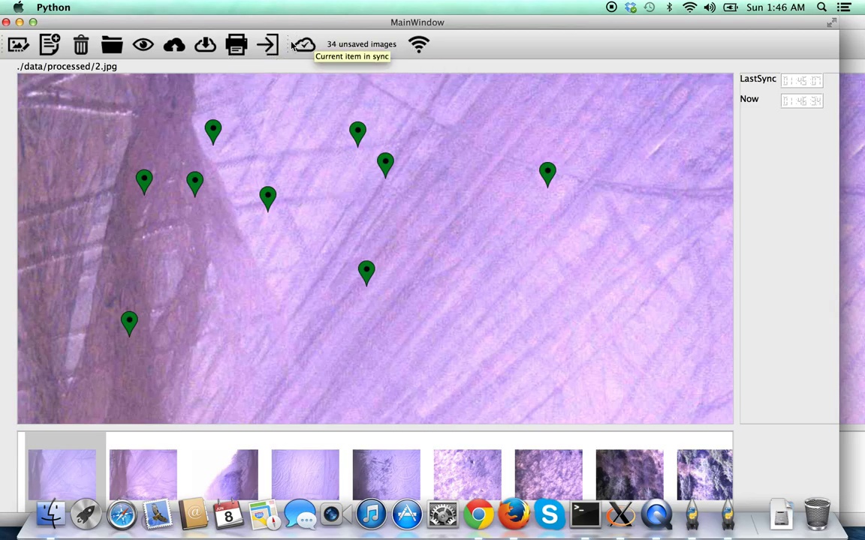
pyautogui.moveTo(287, 42); pyautogui.dragTo(6, 122)
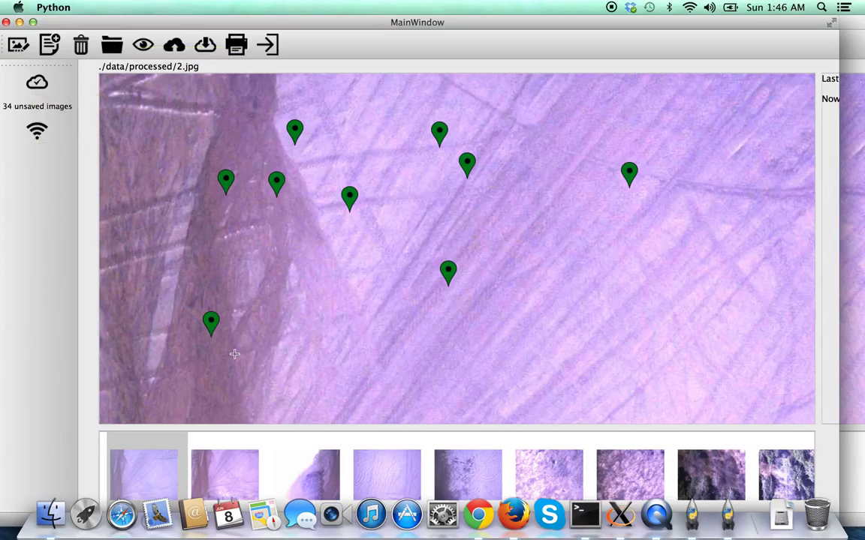
pyautogui.click(266, 47)
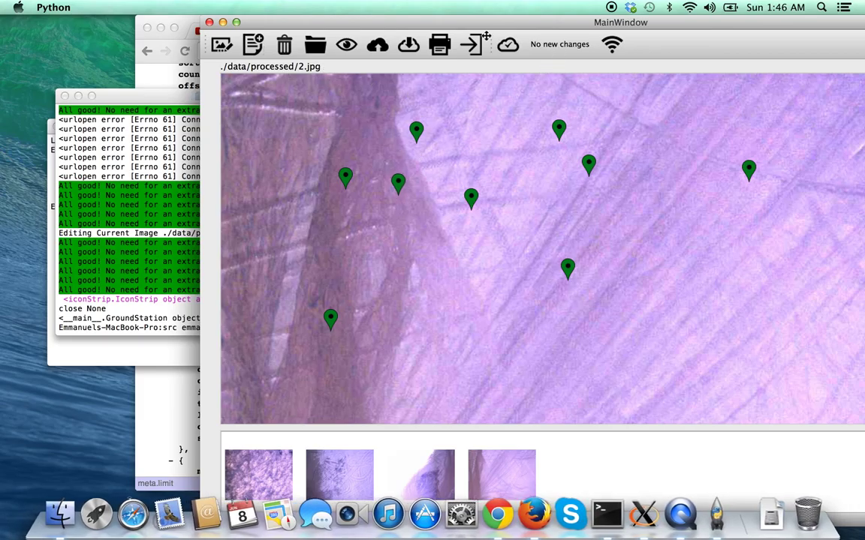
# Relaunch the station against 192.168.1.108 and delete 4.jpg and 8.jpg, leaving 2.jpg shown.
pyautogui.press('Up')
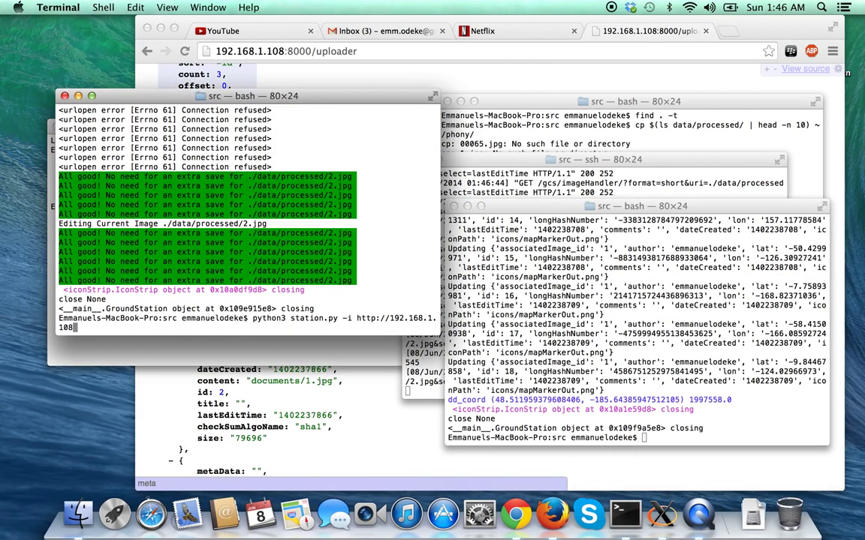
pyautogui.press('Return')
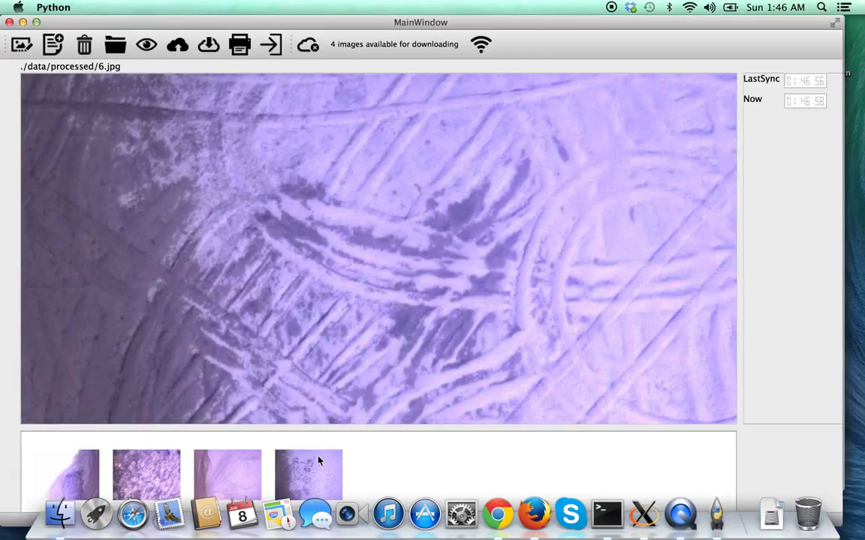
pyautogui.click(66, 461)
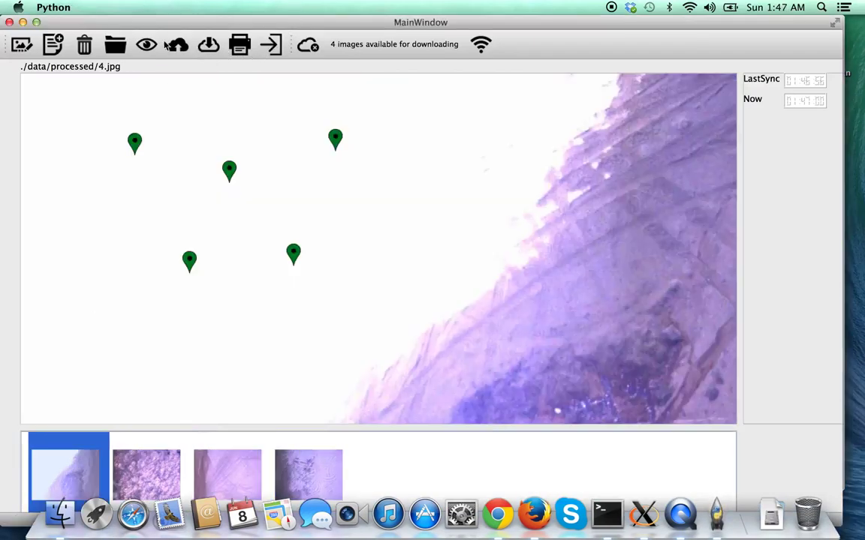
pyautogui.click(85, 46)
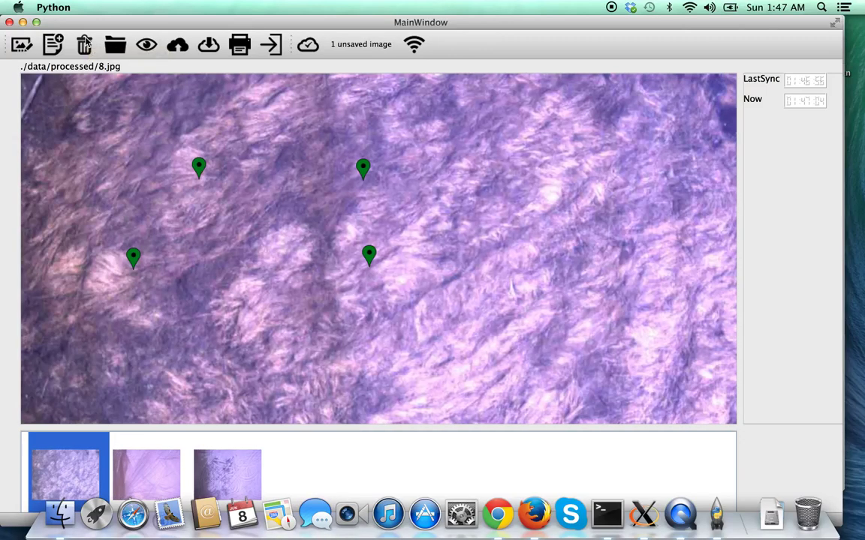
pyautogui.click(85, 45)
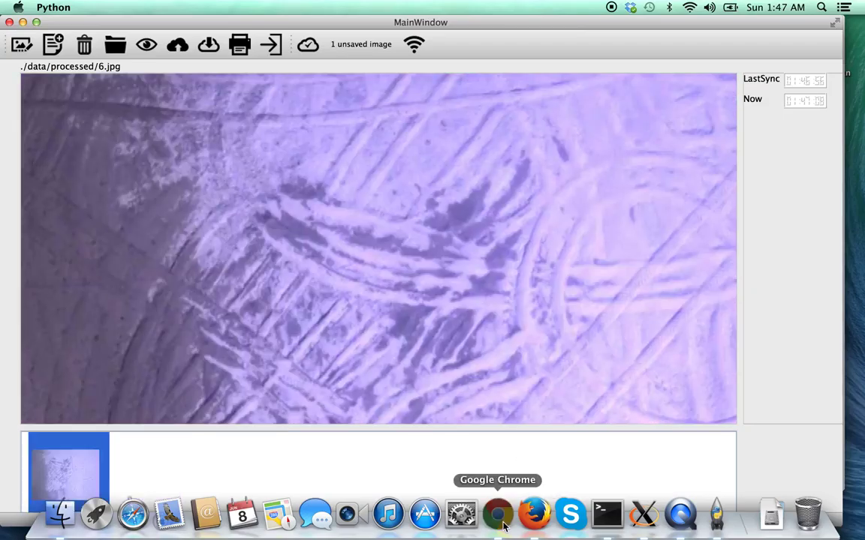
# Load the server's /gcs/imageHandler image listing in Chrome.
pyautogui.click(497, 514)
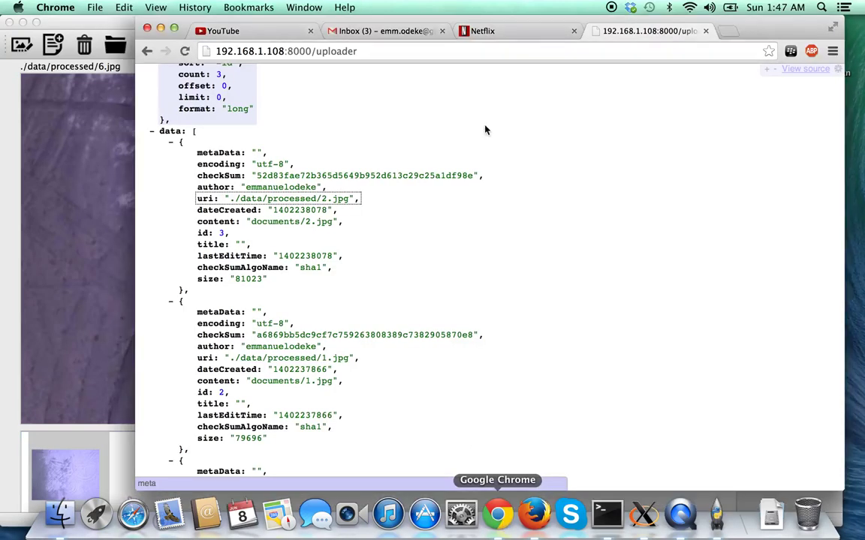
pyautogui.click(316, 51)
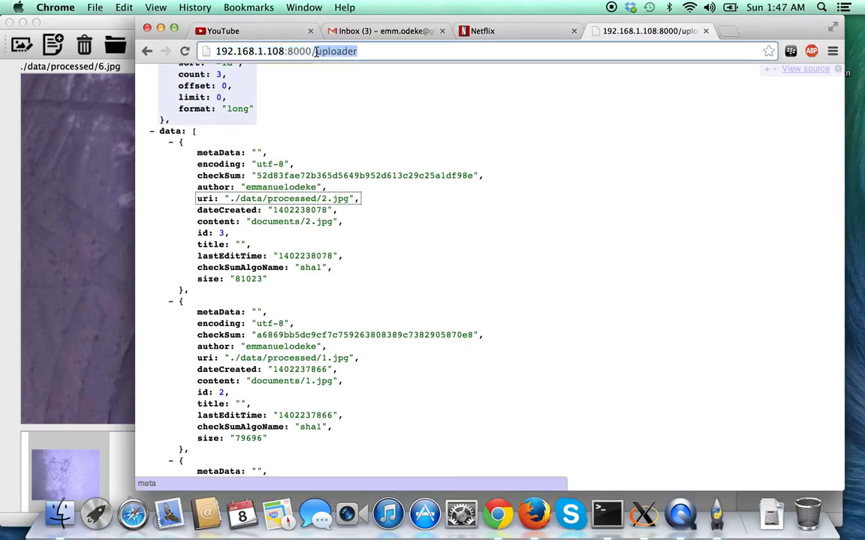
pyautogui.press('Right')
pyautogui.press('BackSpace')
pyautogui.press('BackSpace')
pyautogui.press('BackSpace')
pyautogui.press('BackSpace')
pyautogui.press('BackSpace')
pyautogui.press('BackSpace')
pyautogui.press('BackSpace')
pyautogui.press('BackSpace')
pyautogui.write('gcs/im')
pyautogui.press('Return')
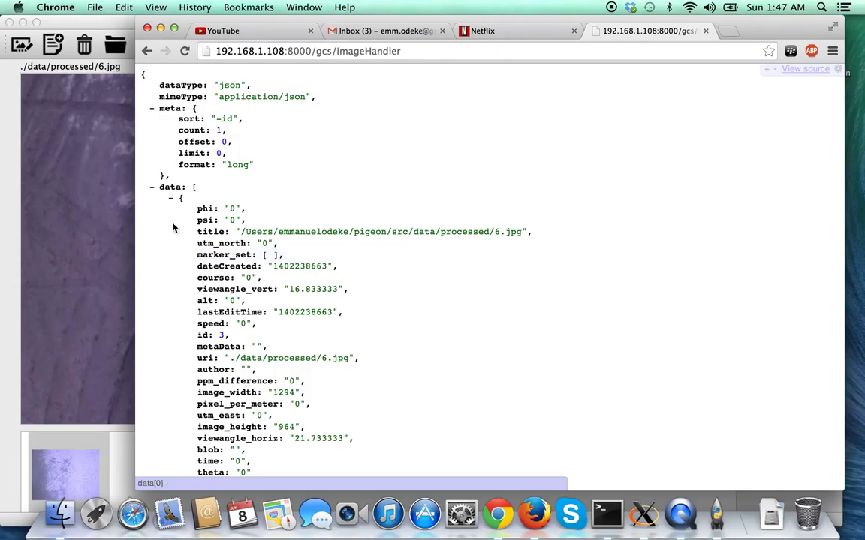
# Delete the last image in Pigeon and reload Chrome to confirm count 0 with empty data.
pyautogui.click(89, 167)
pyautogui.click(86, 44)
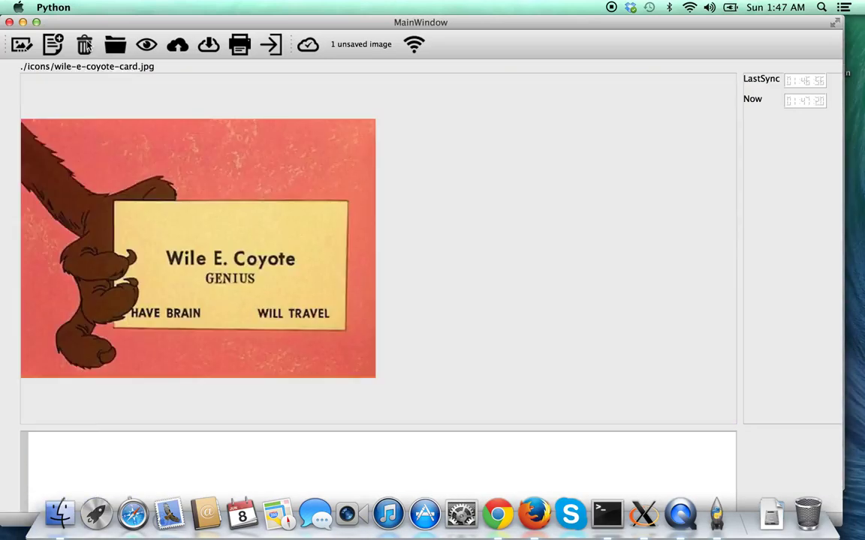
pyautogui.click(498, 514)
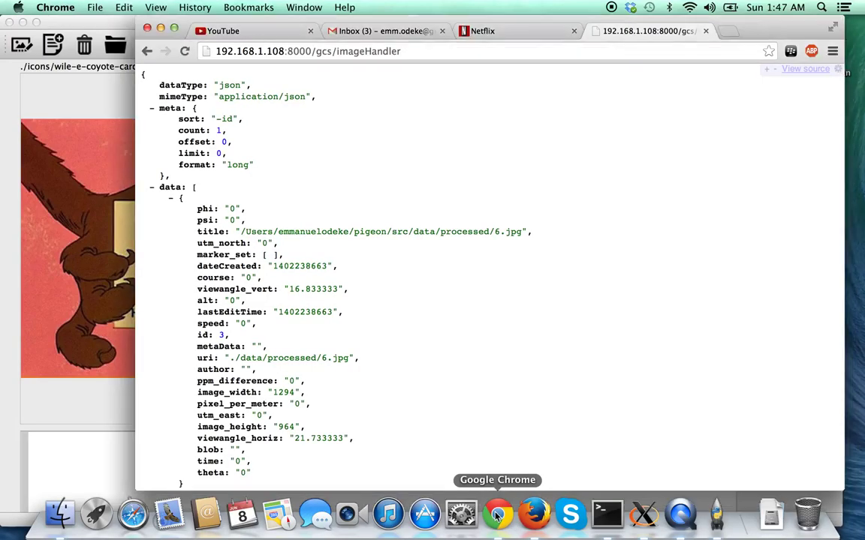
pyautogui.click(184, 51)
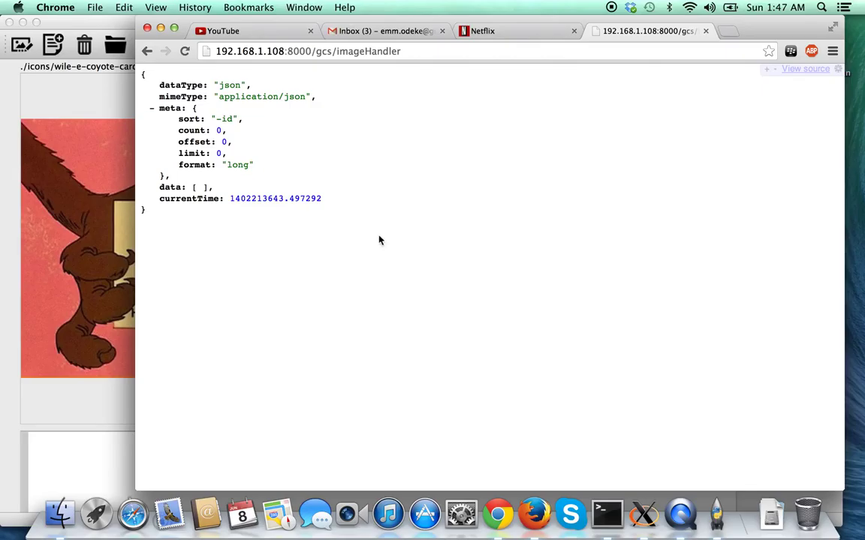
# Exit the Pigeon ground station.
pyautogui.click(95, 87)
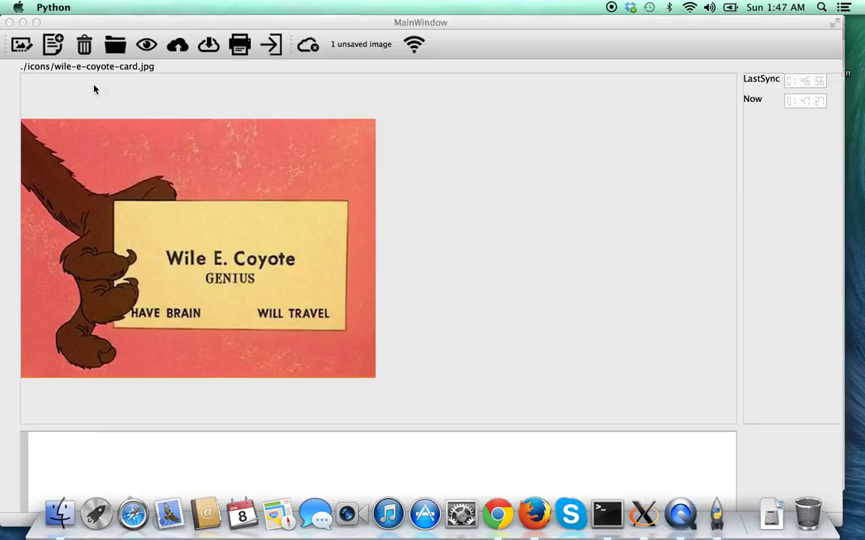
pyautogui.click(274, 47)
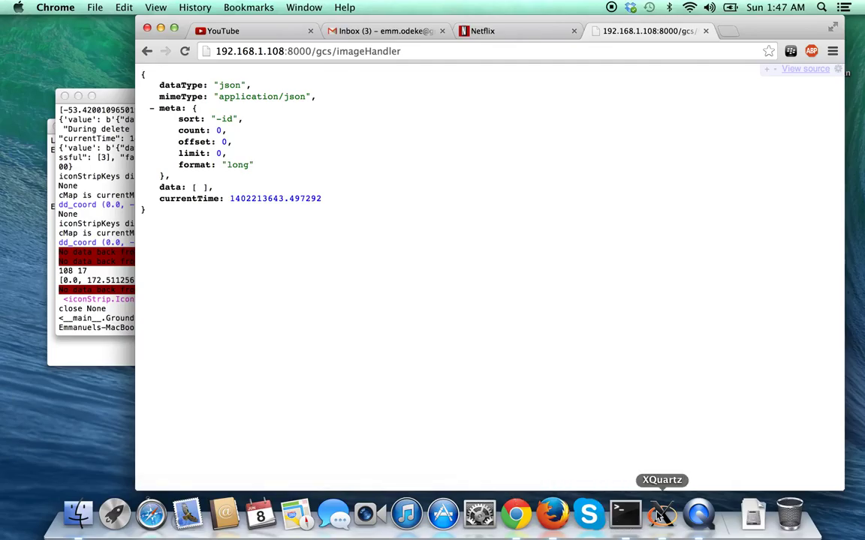
pyautogui.click(695, 518)
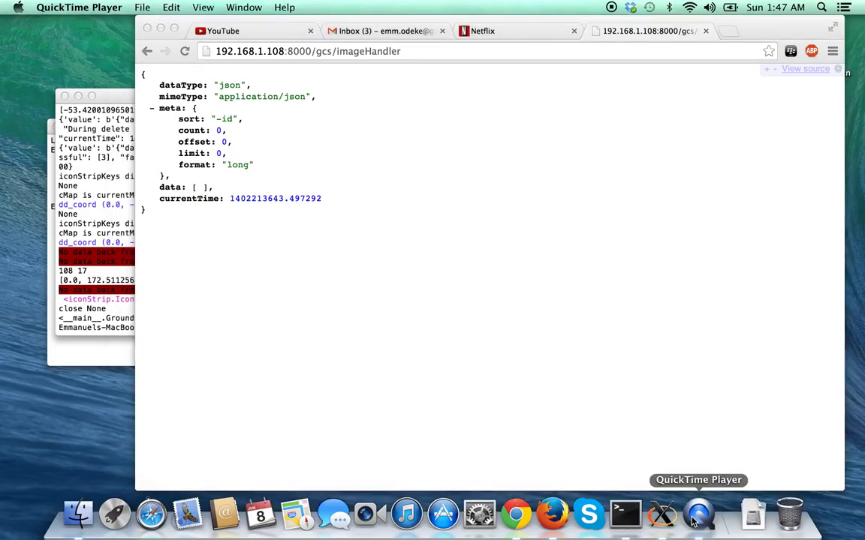